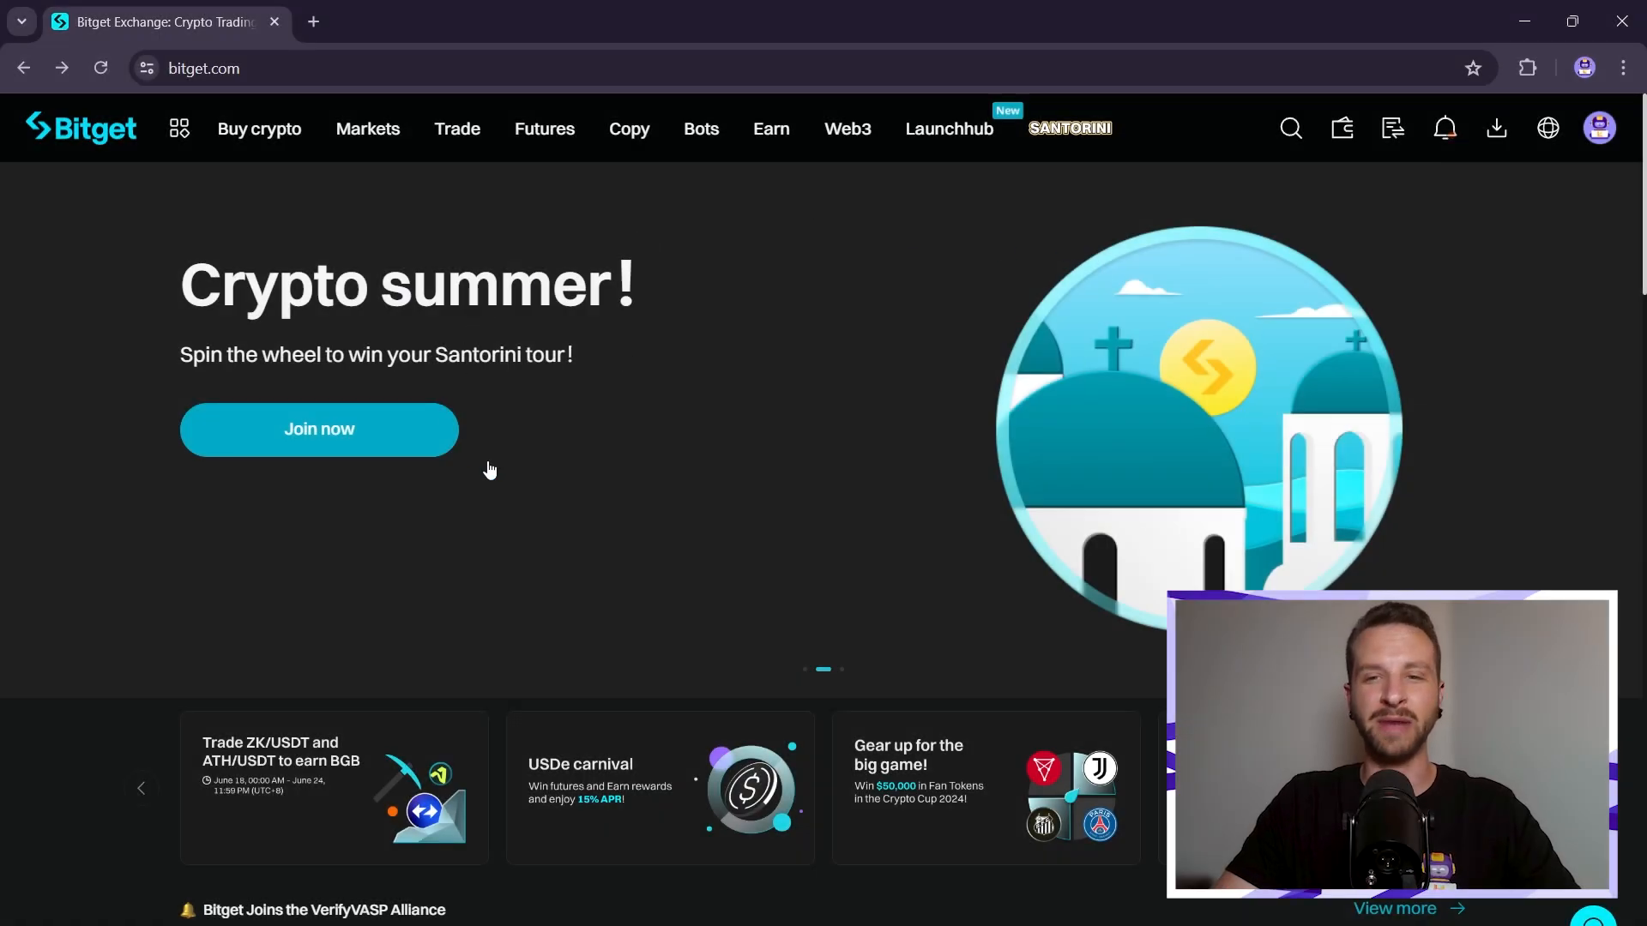
Open the account dropdown from the profile avatar at the top right of the Bitget home page
{"action": "mouse_move", "coordinate": [1600, 131]}
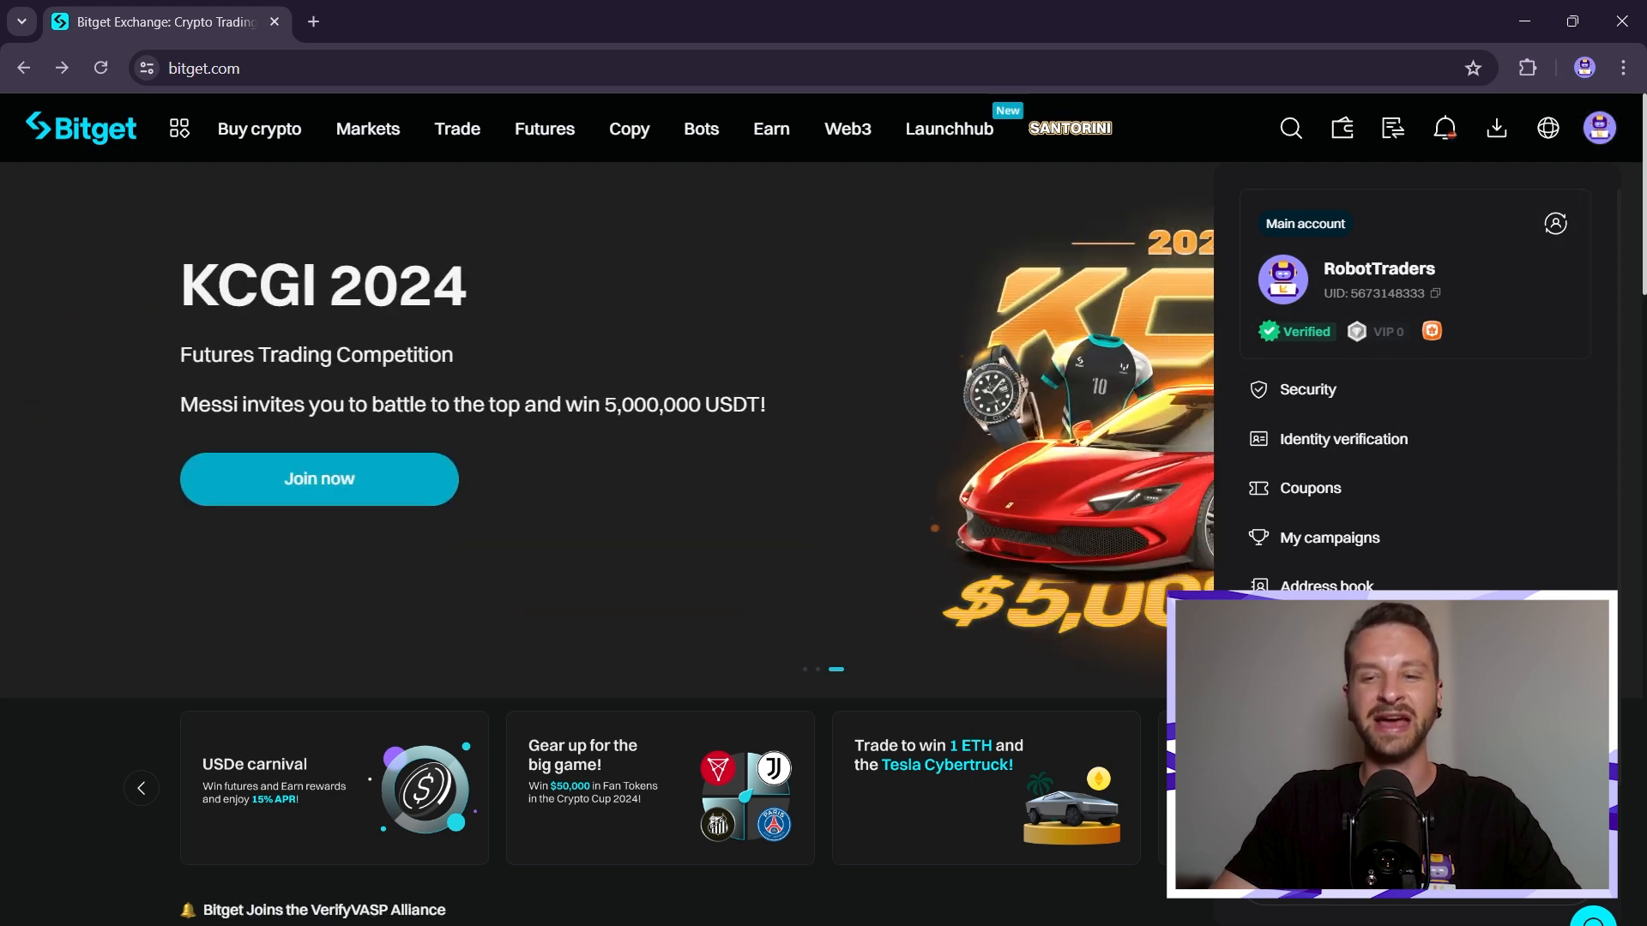
Check the empty API keys list and account selector (main account), then go to Sub-accounts
{"action": "left_click", "coordinate": [1312, 686]}
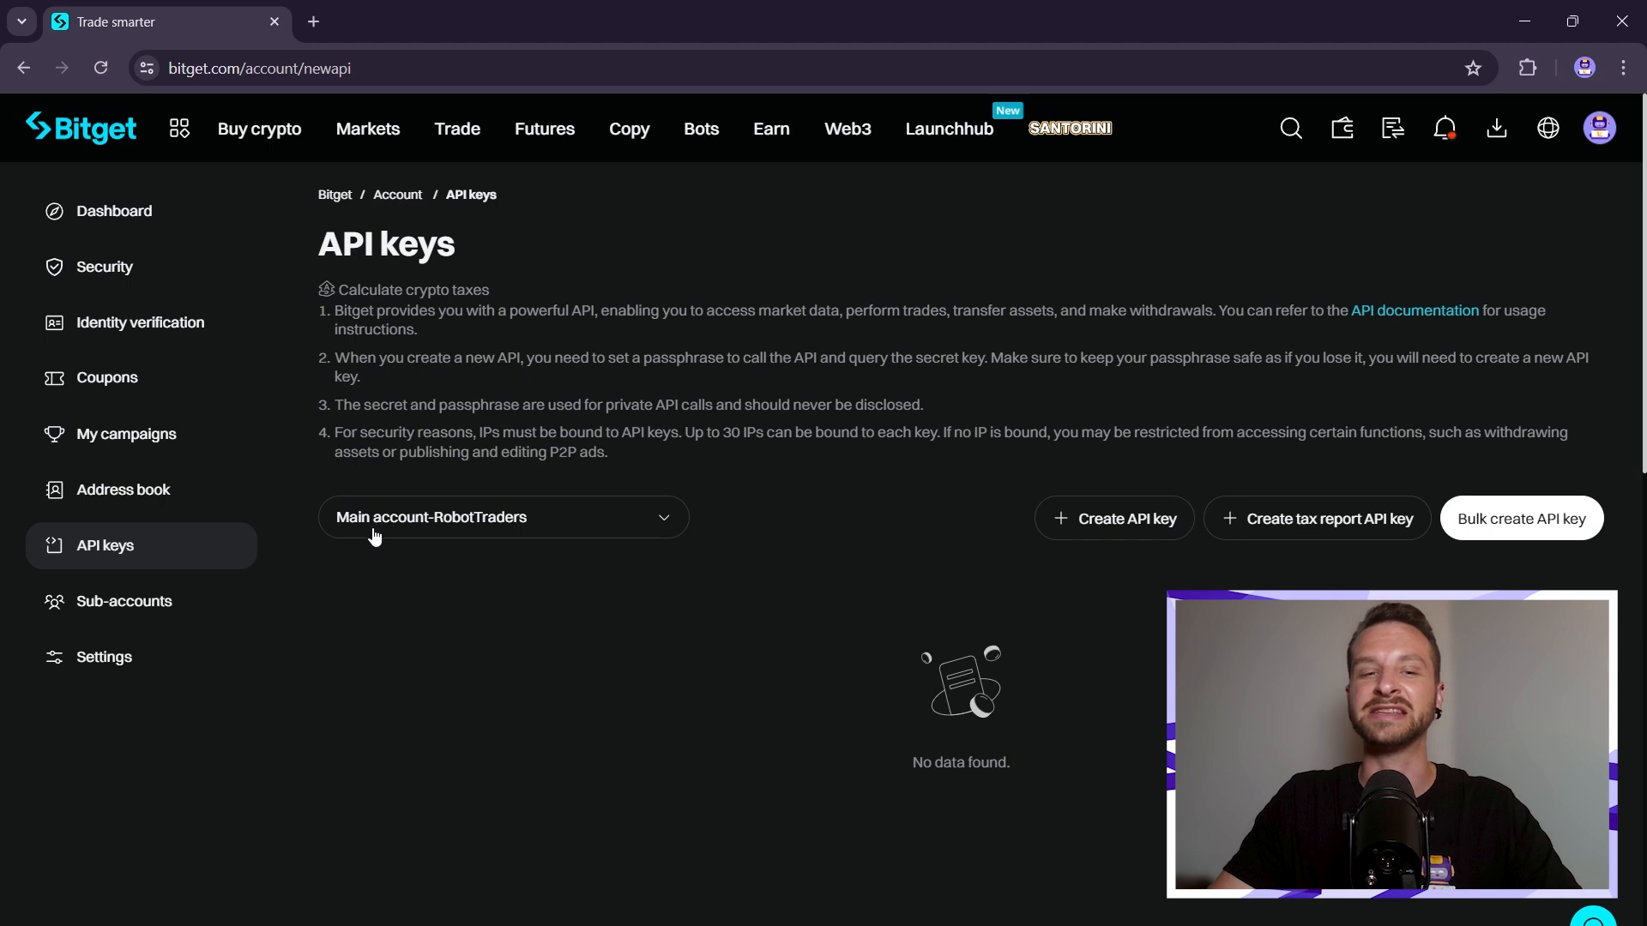
{"action": "left_click", "coordinate": [1107, 528]}
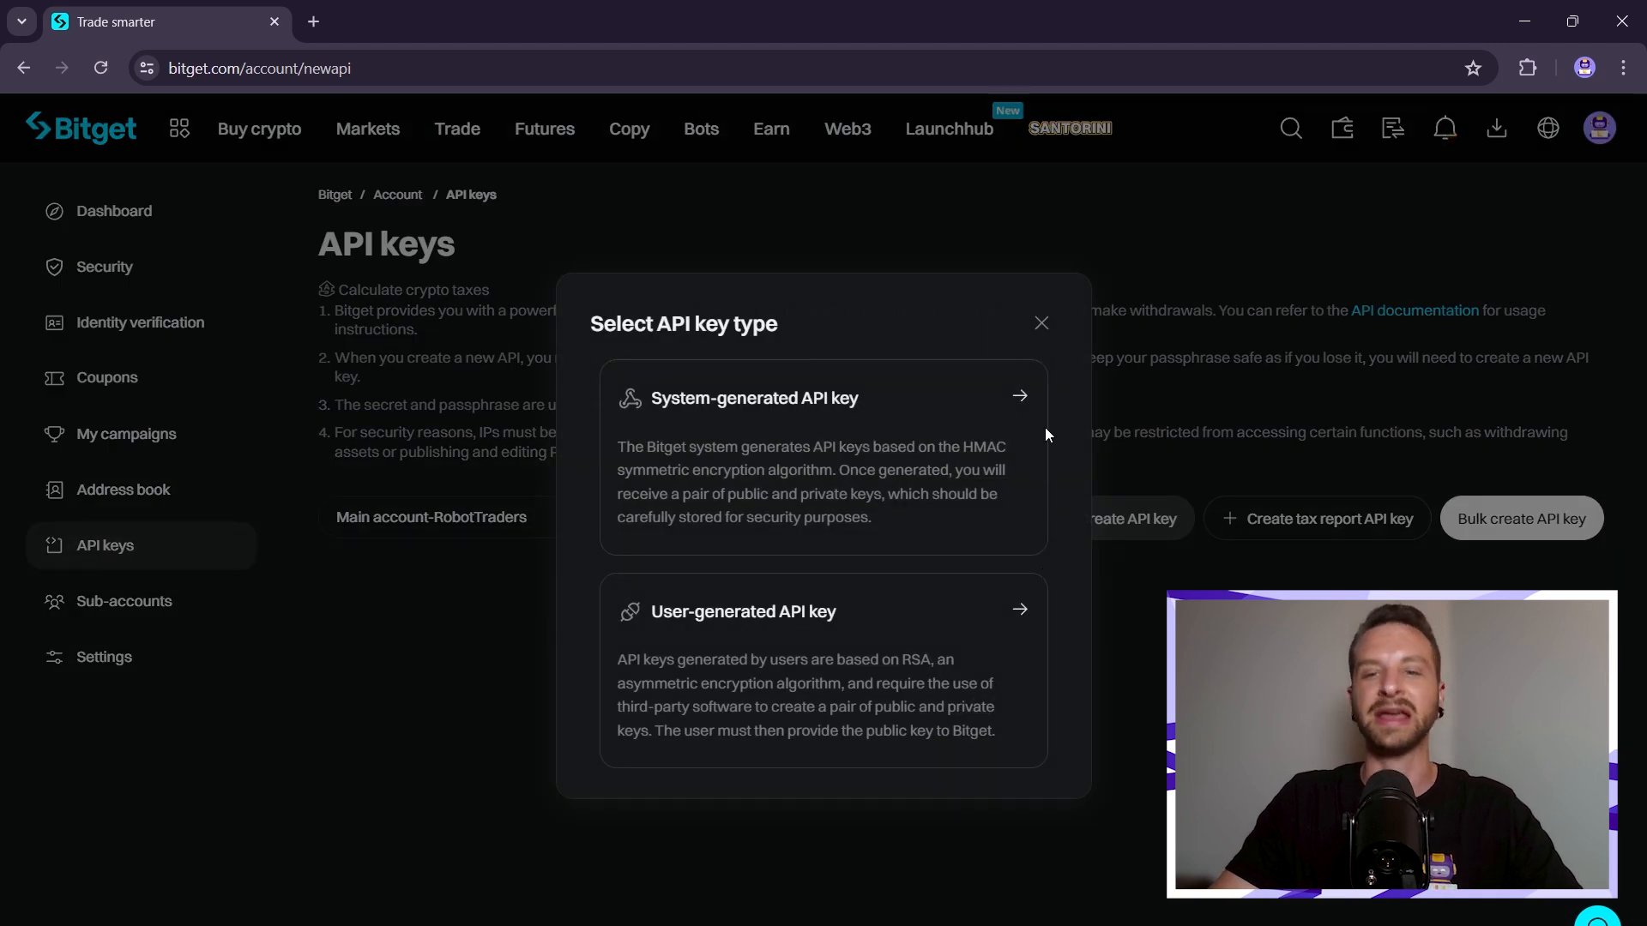
{"action": "left_click", "coordinate": [1041, 323]}
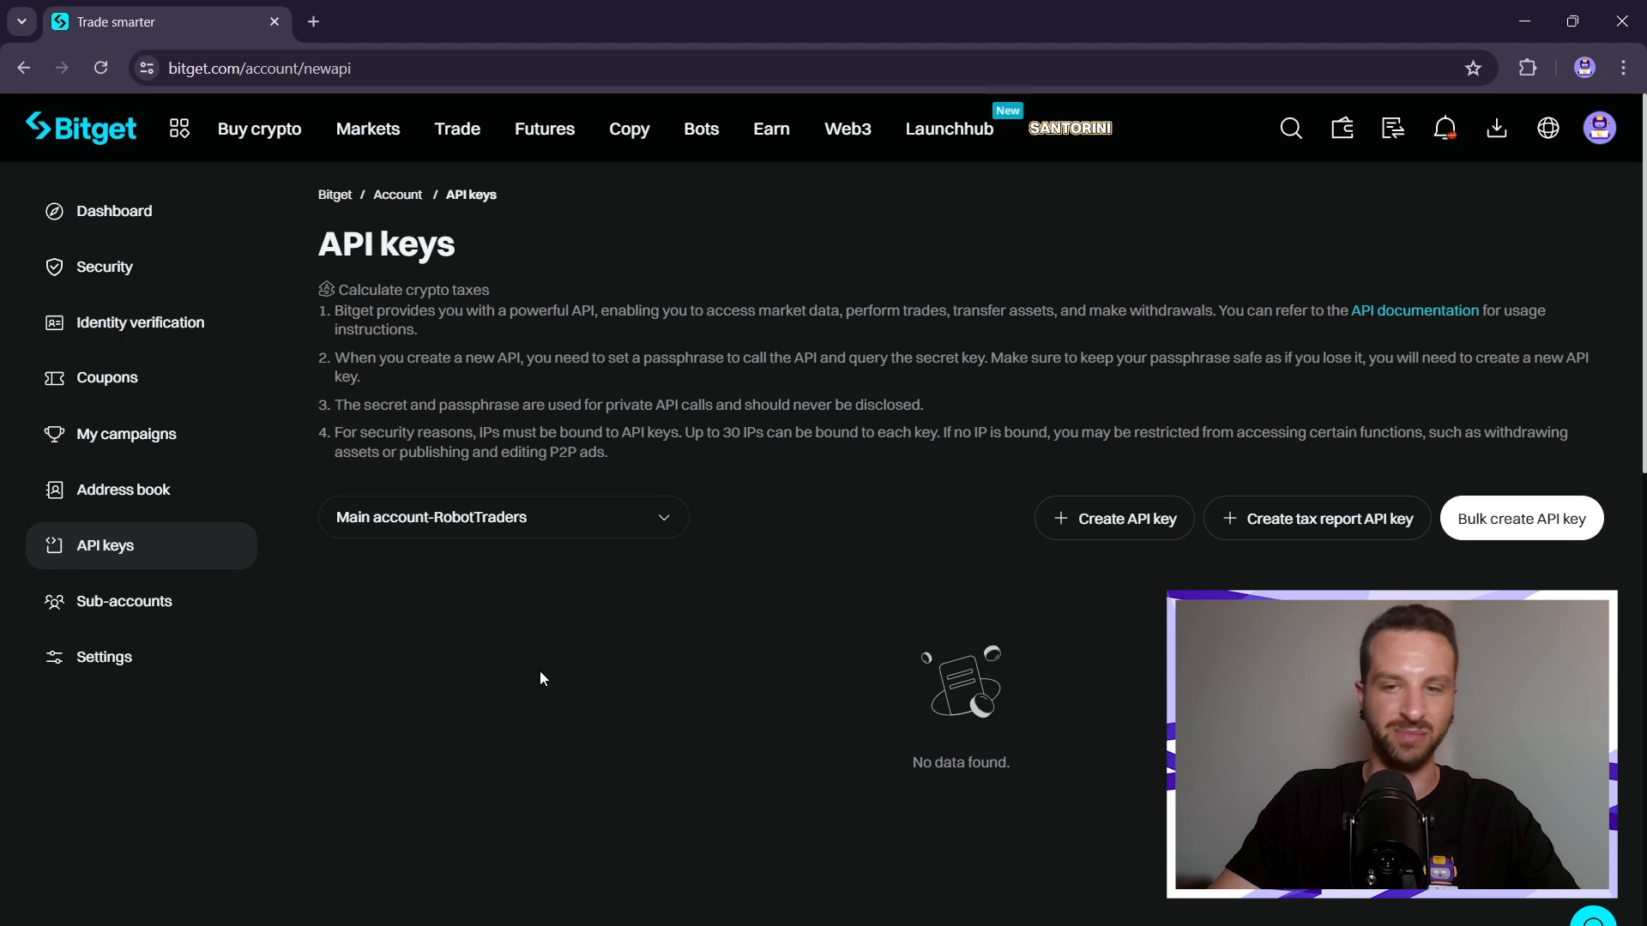
{"action": "left_click", "coordinate": [540, 515]}
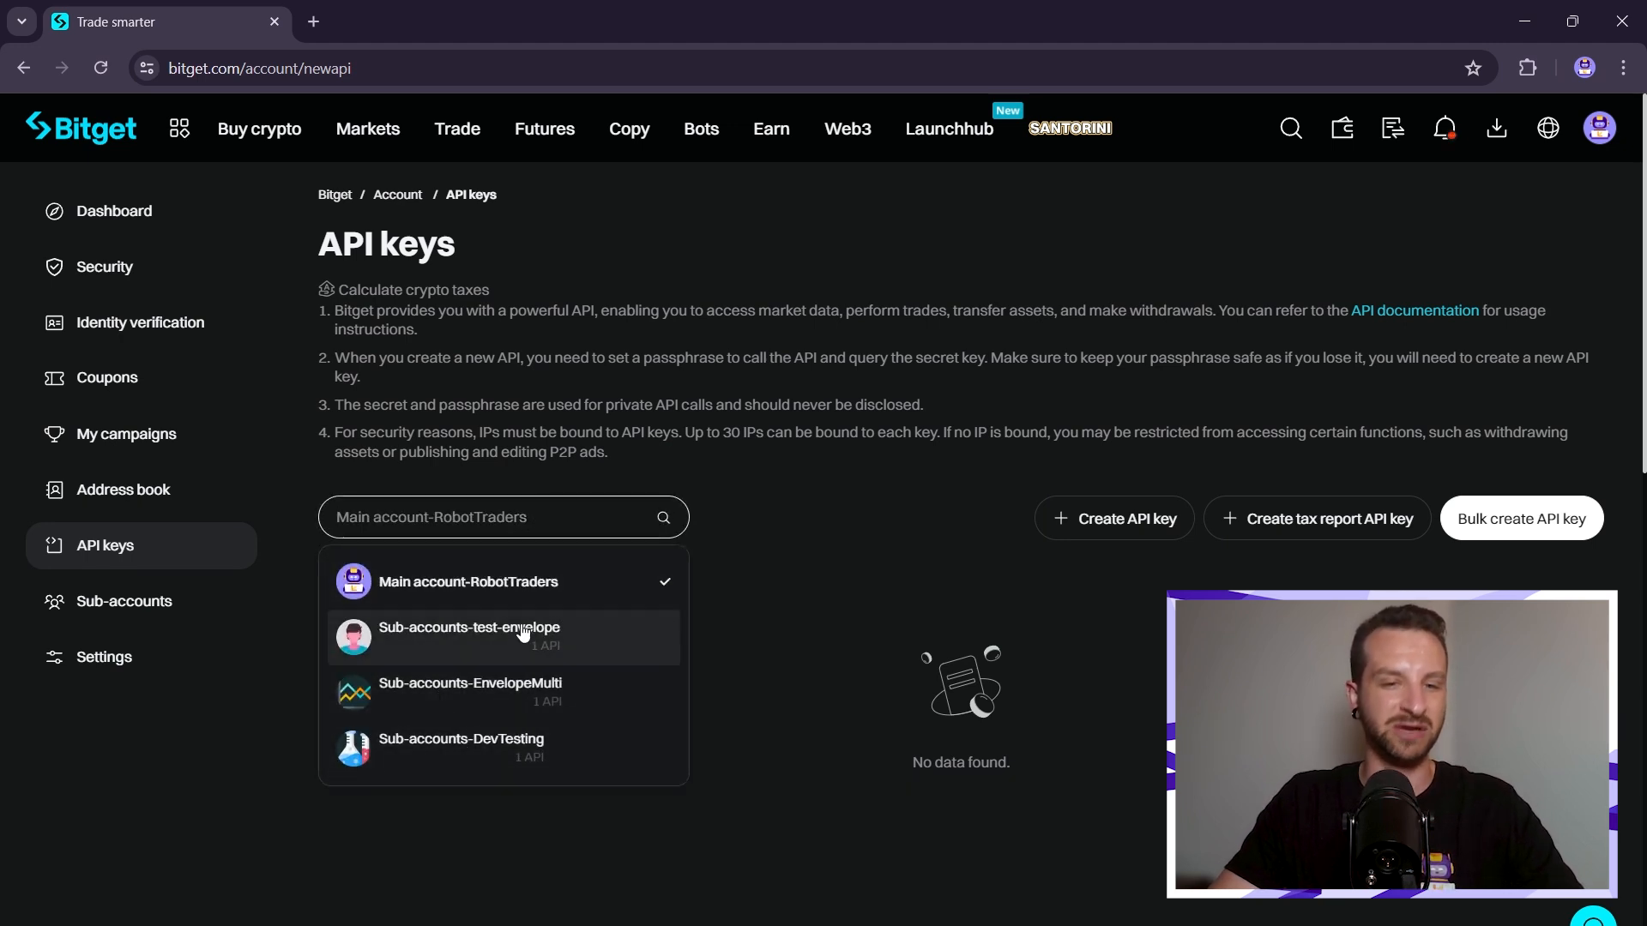
{"action": "left_click", "coordinate": [468, 582]}
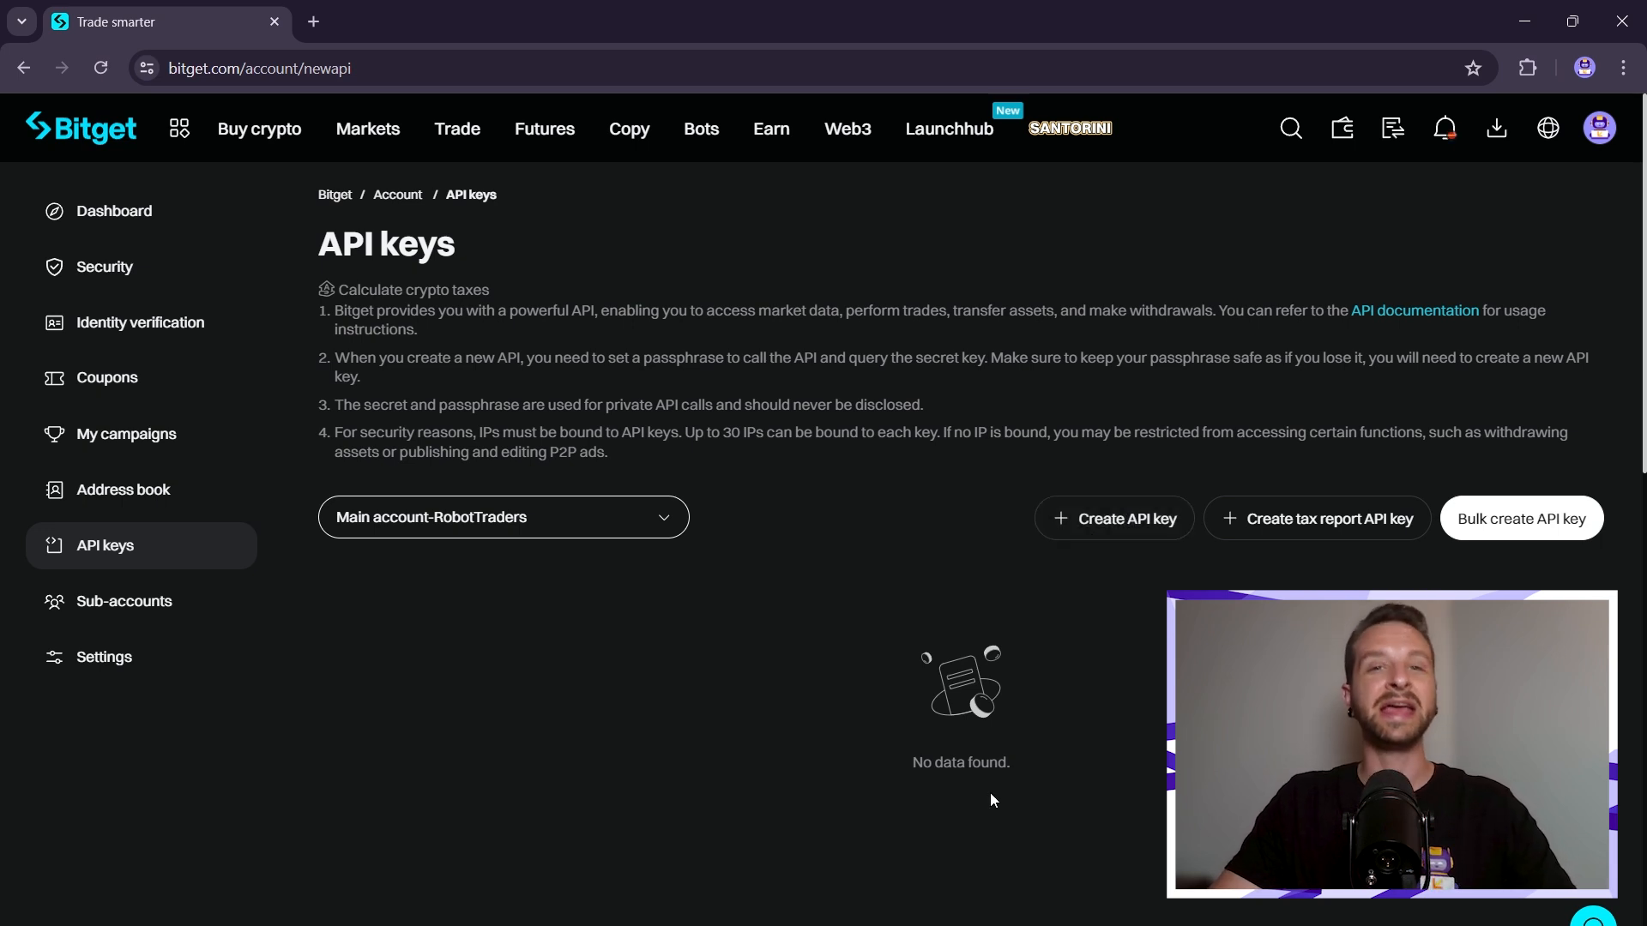
{"action": "left_click", "coordinate": [1072, 518]}
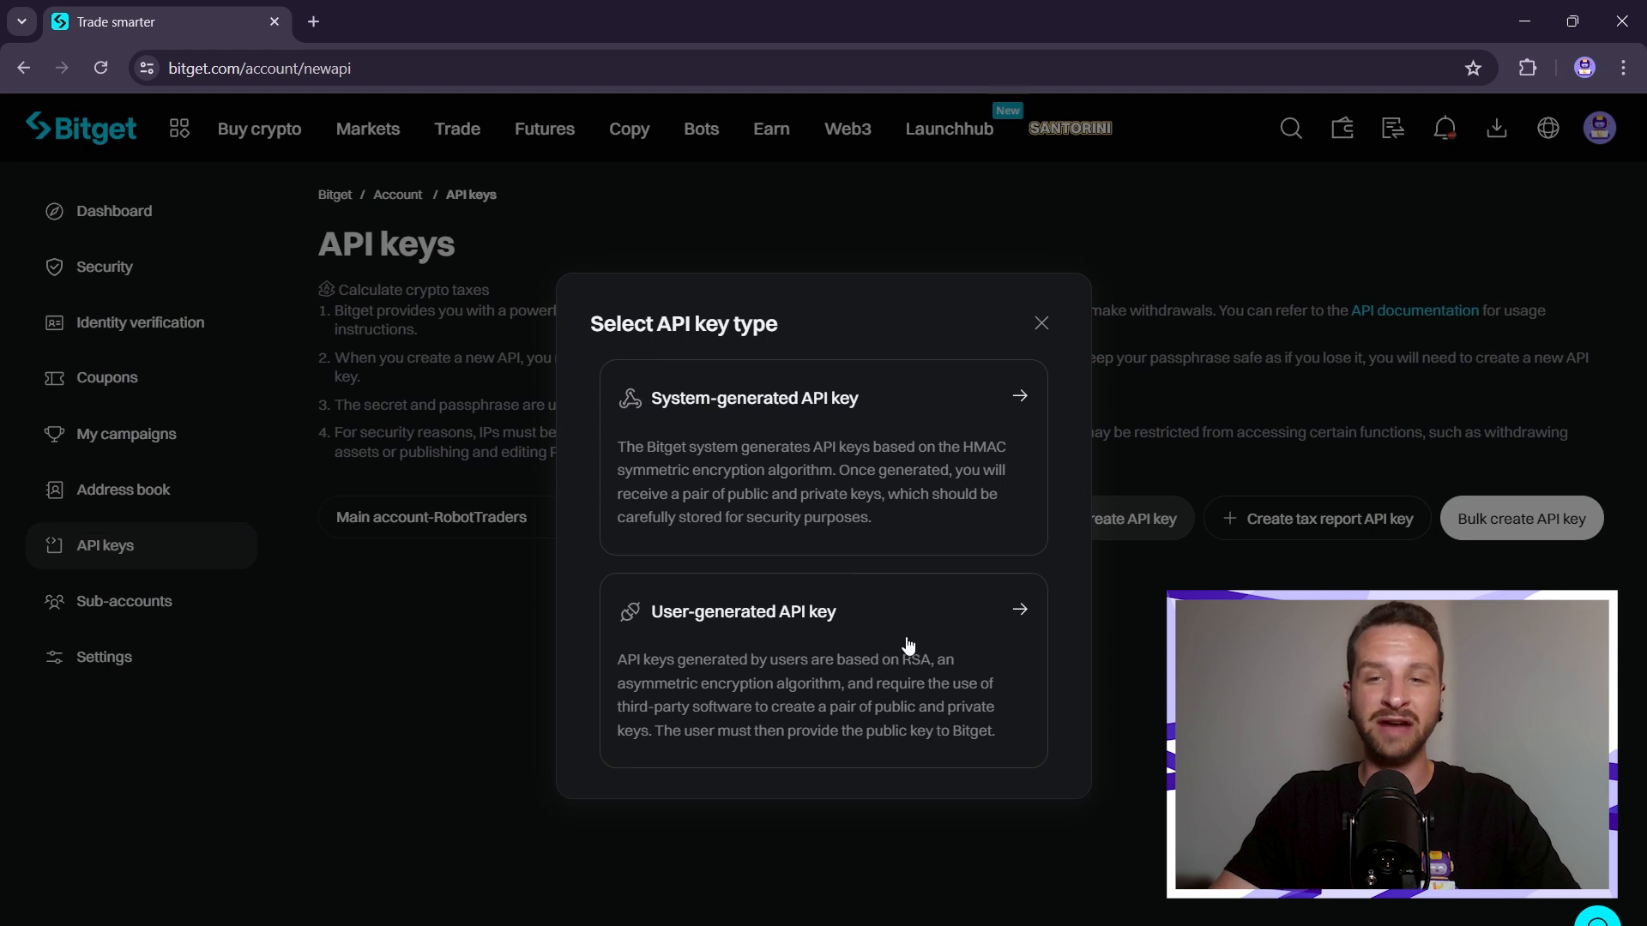
{"action": "left_click", "coordinate": [1042, 324]}
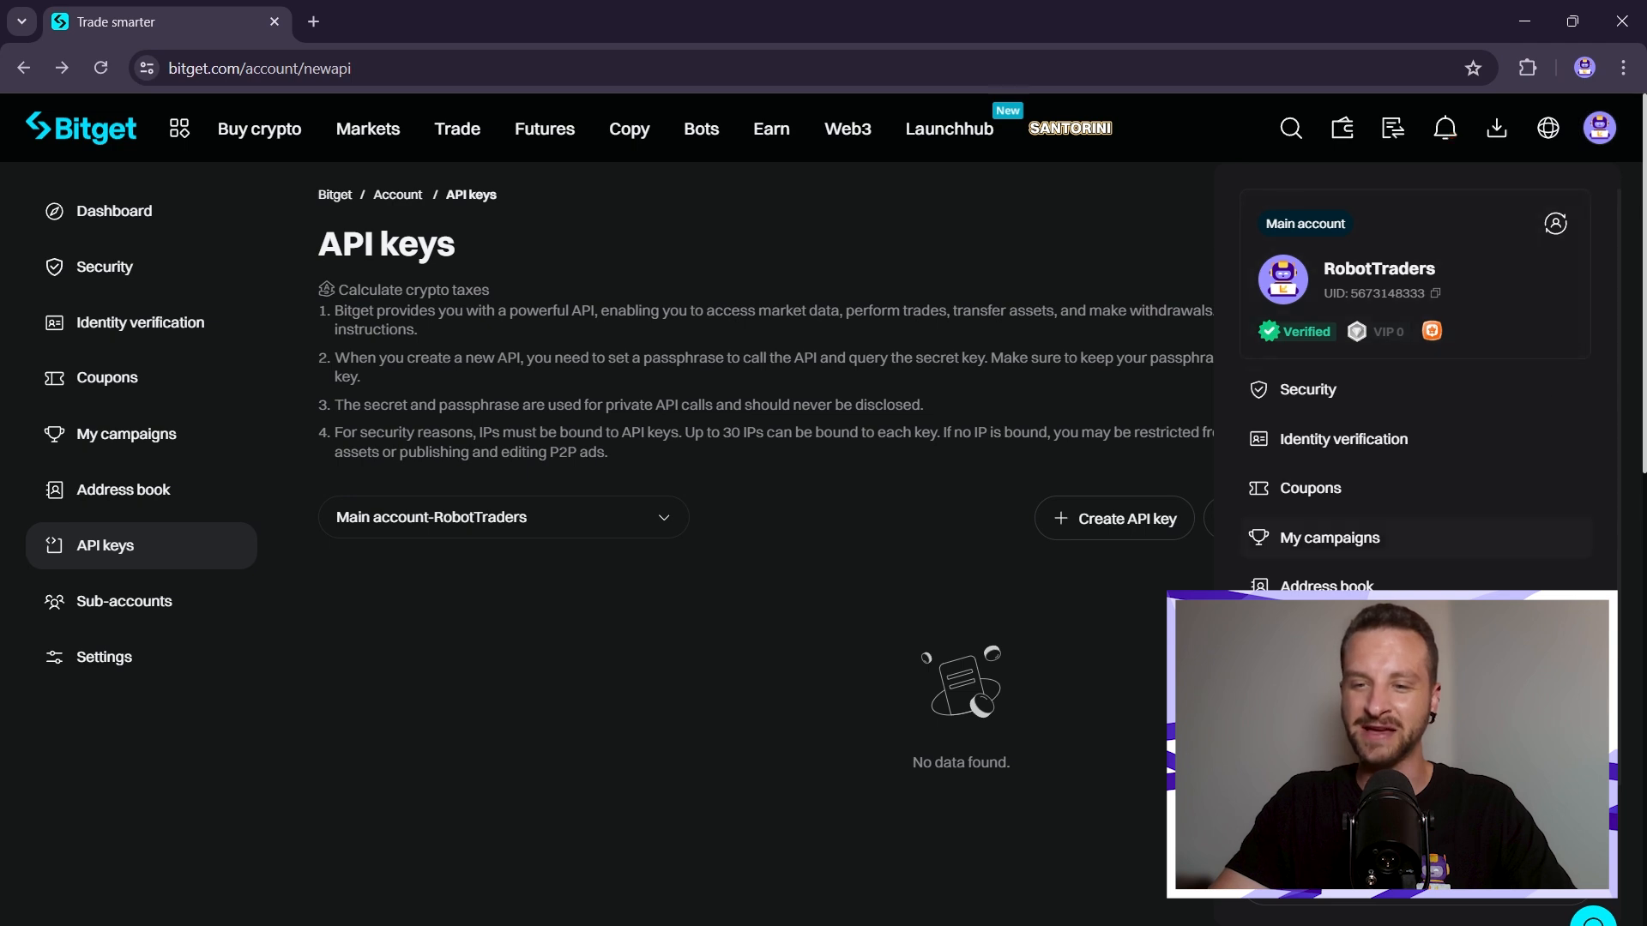
{"action": "left_click", "coordinate": [1326, 685]}
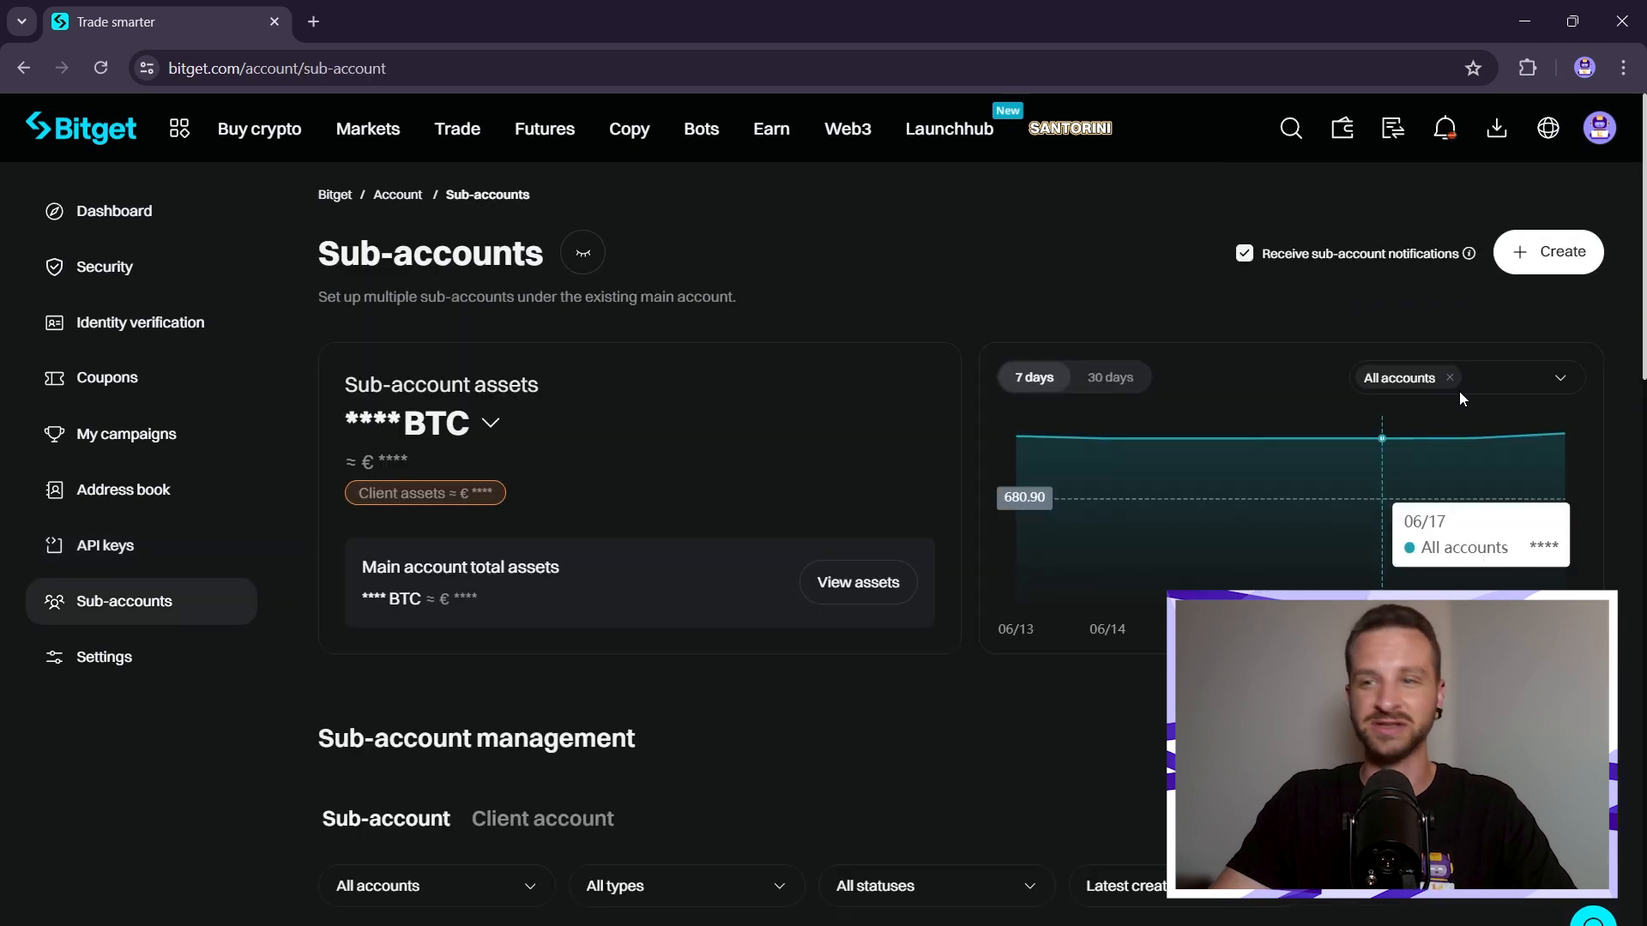
Start a virtual sub-account named 'tutorial' in the Create sub-account form
{"action": "left_click", "coordinate": [1556, 257]}
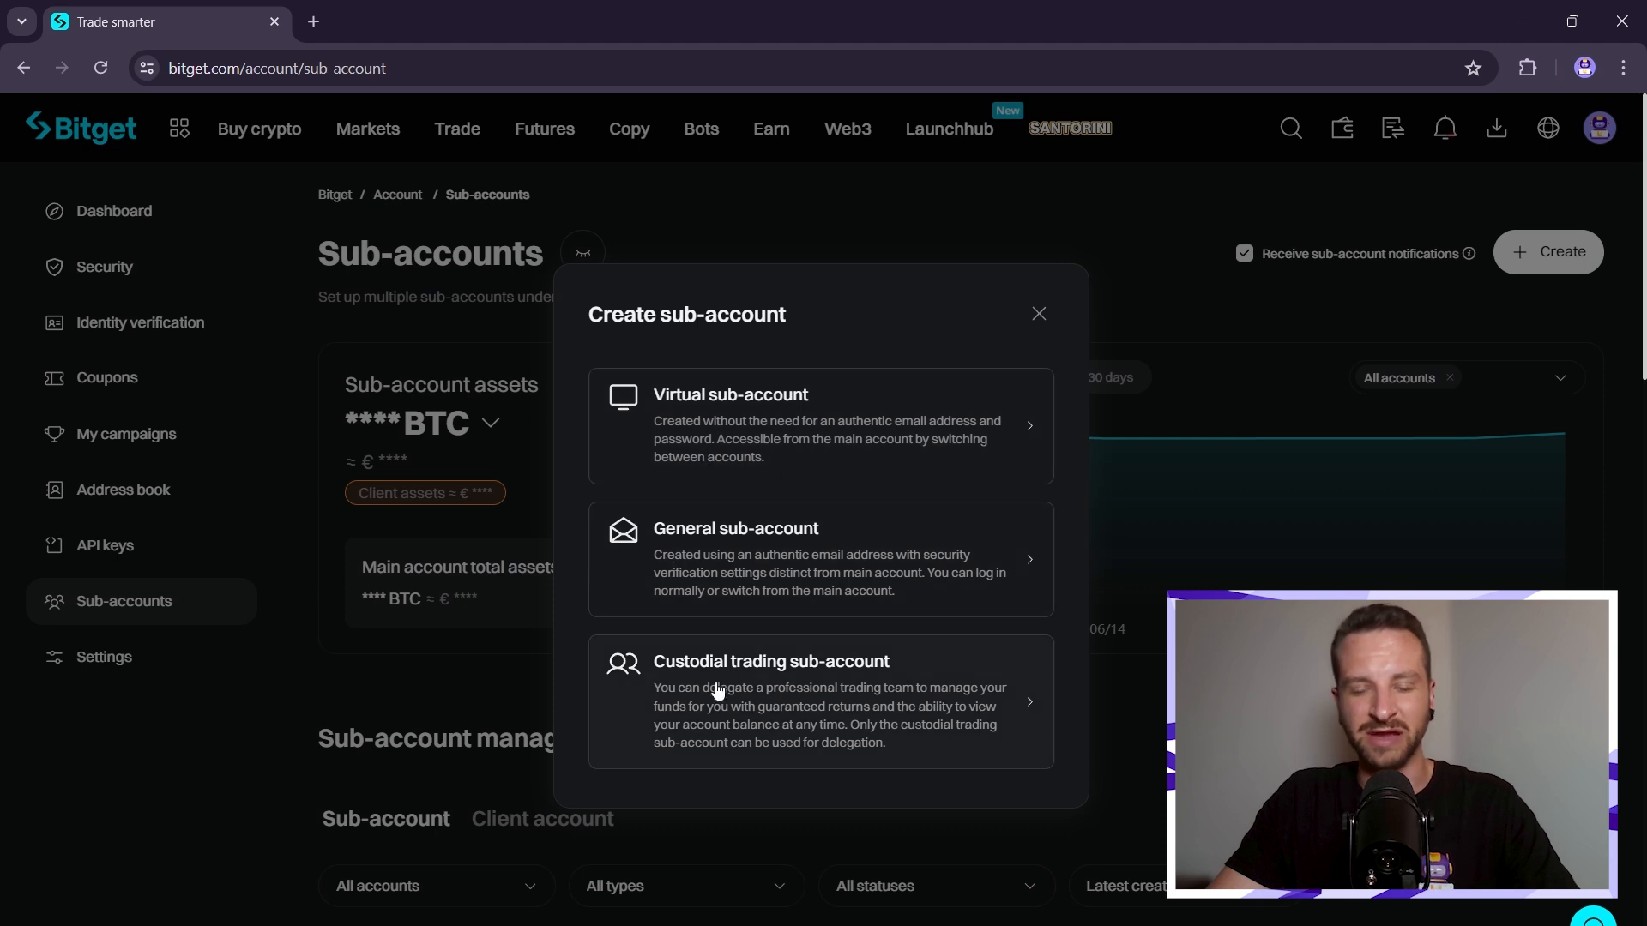
{"action": "left_click", "coordinate": [851, 439]}
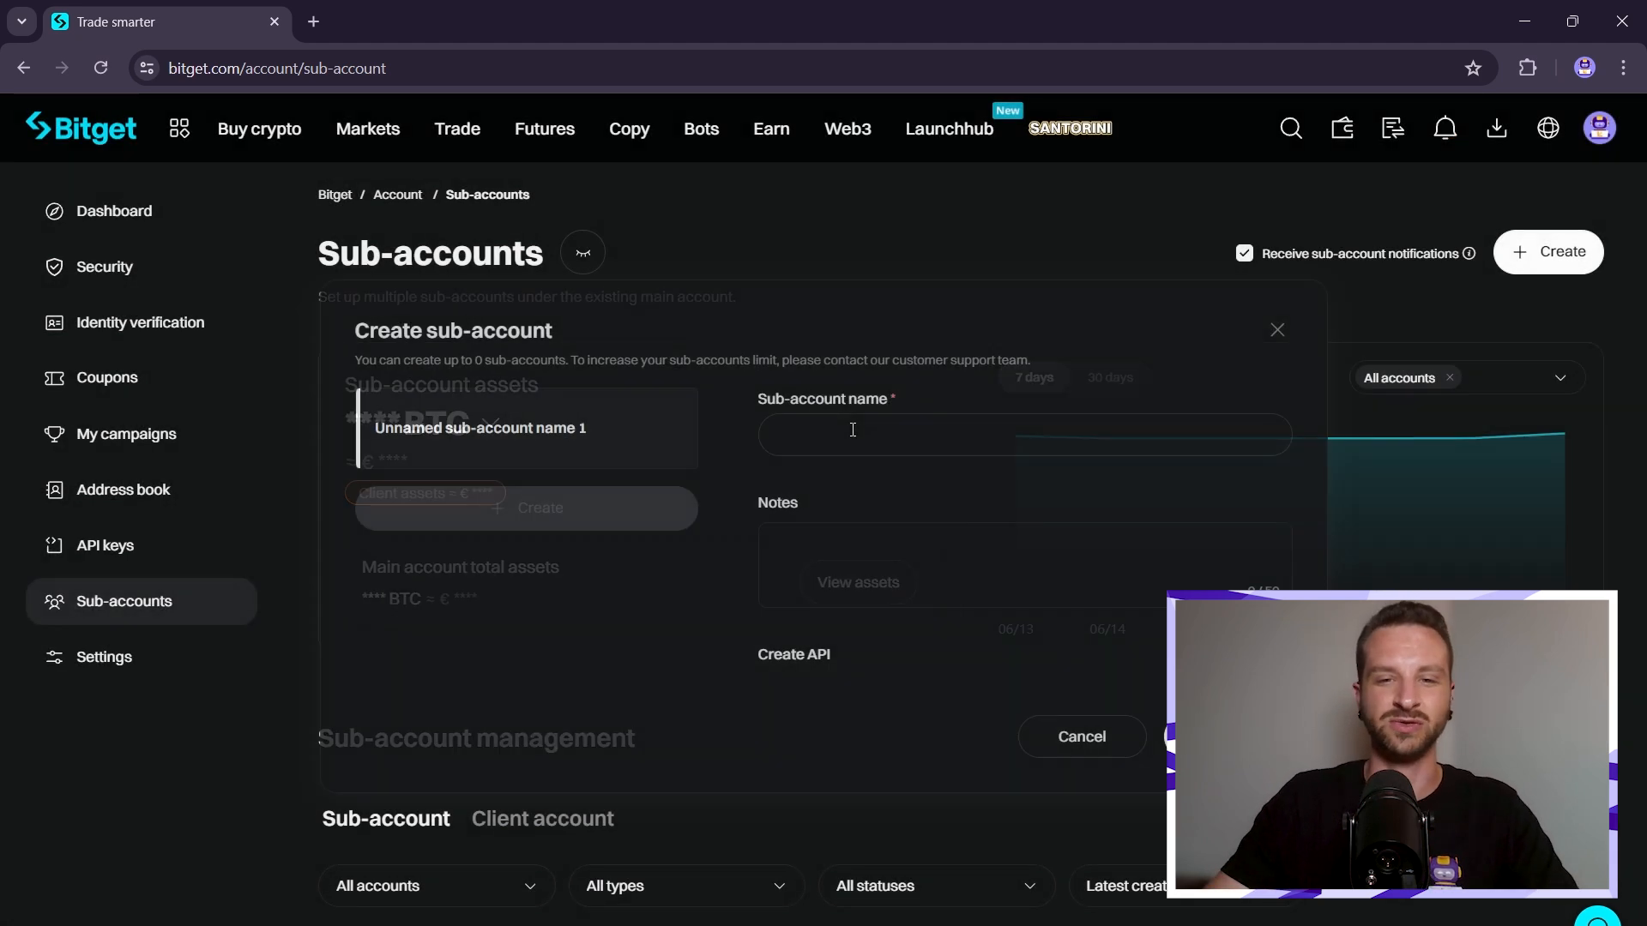
{"action": "left_click", "coordinate": [904, 448]}
{"action": "type", "text": "tutorial"}
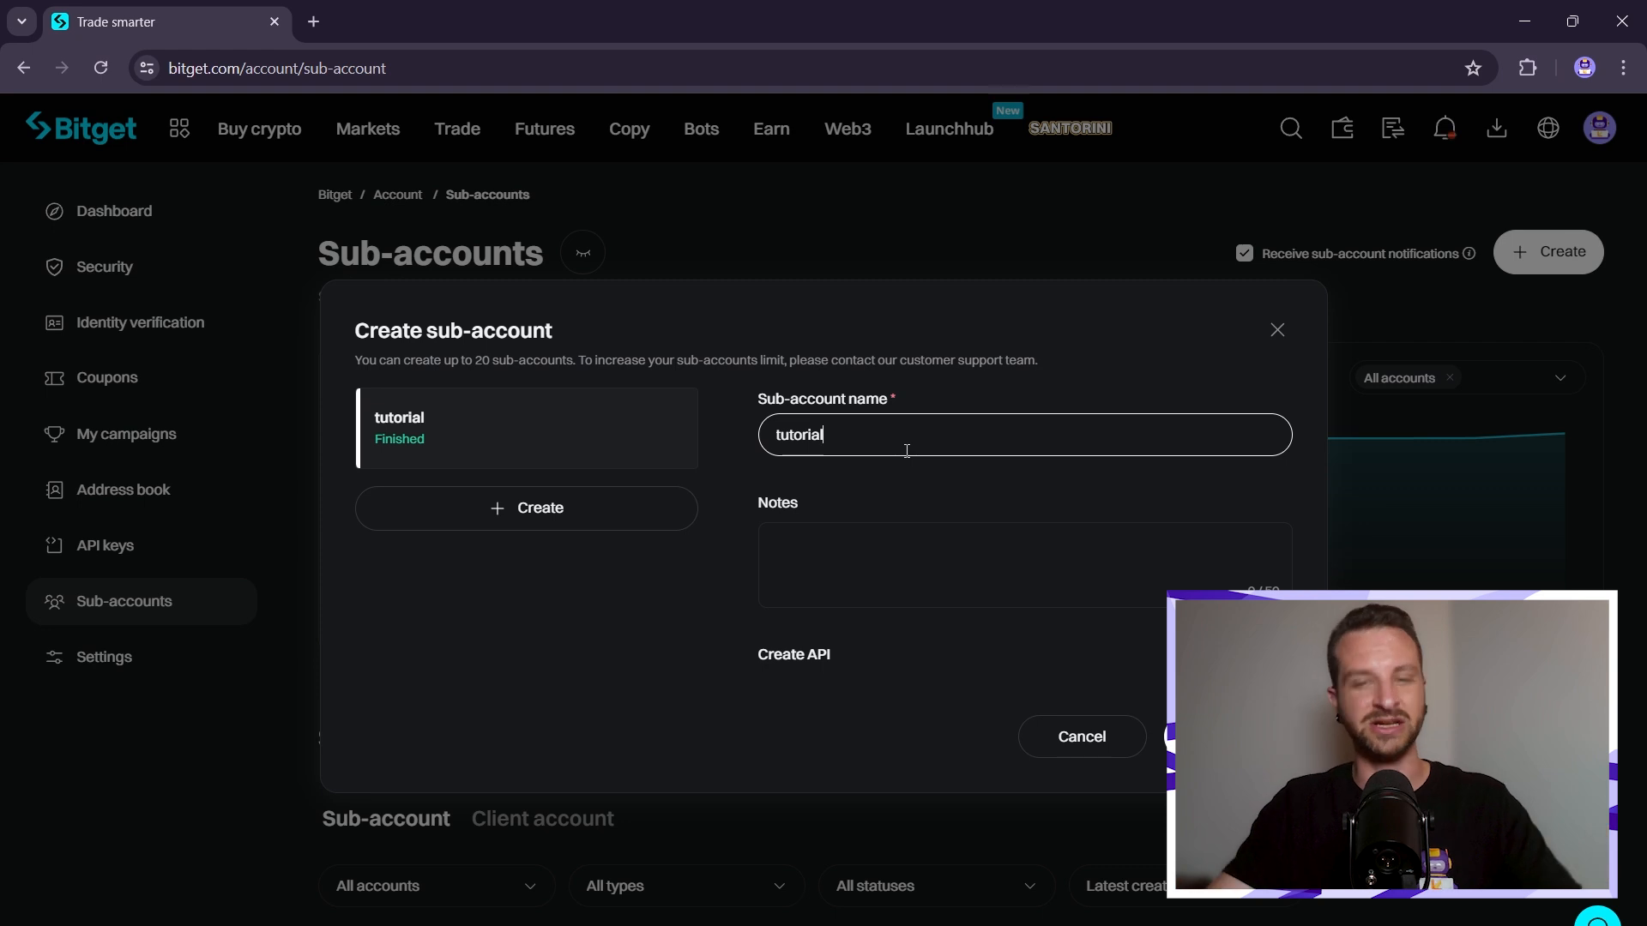
{"action": "left_click", "coordinate": [894, 577]}
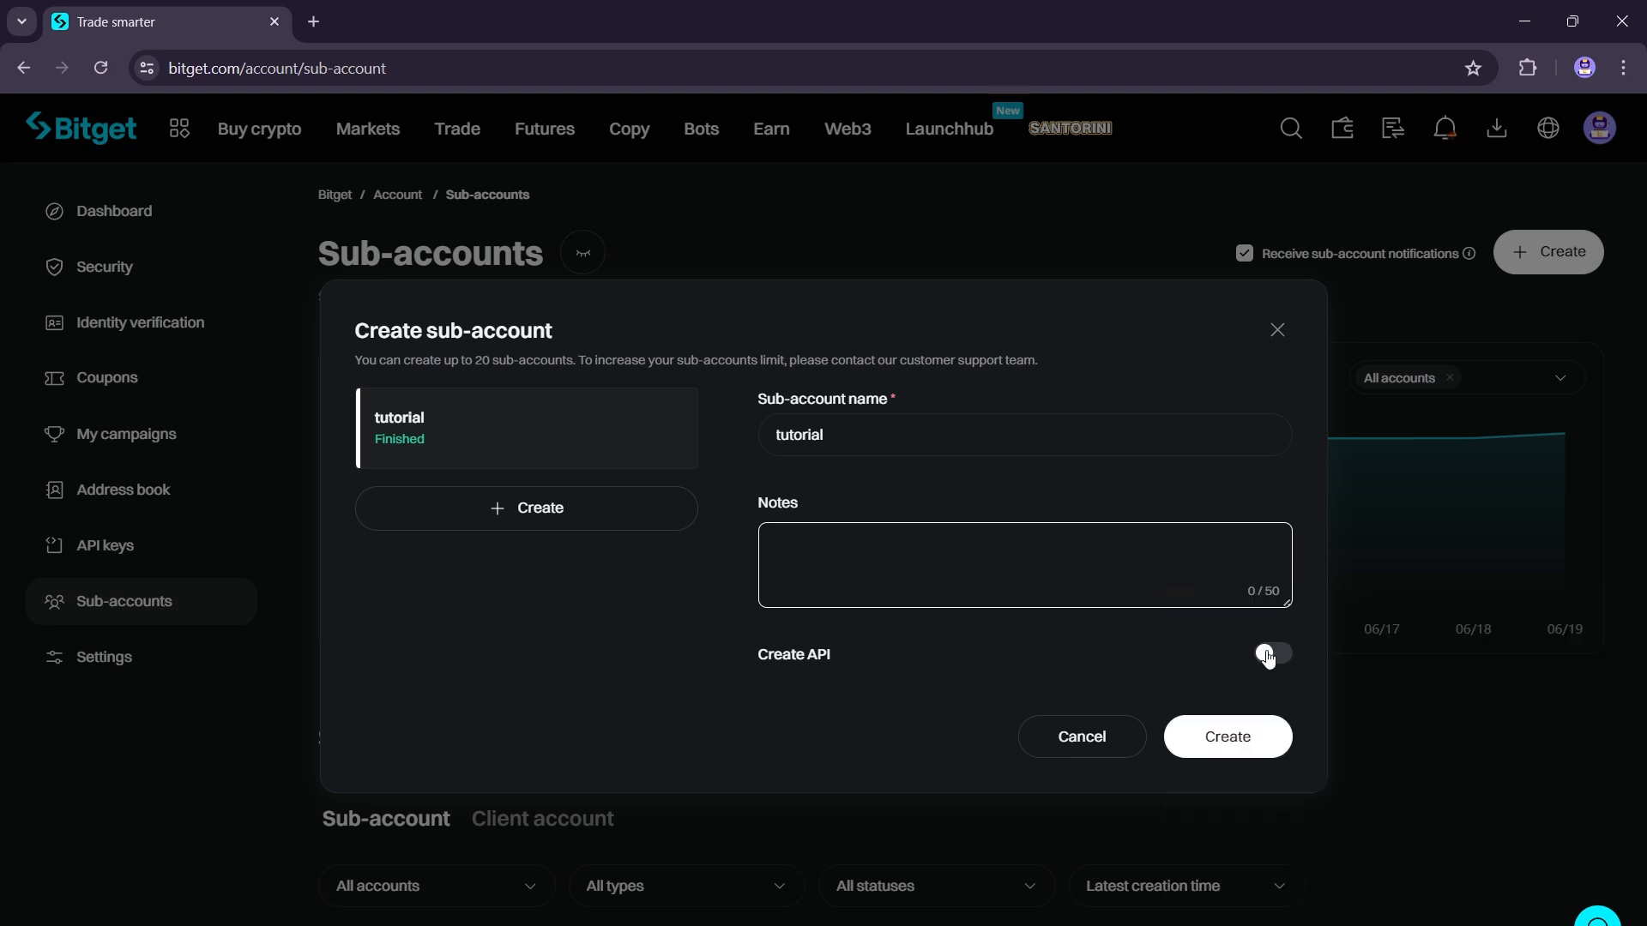
Turn on Create API with a system-generated key and 'tutorial' as its note
{"action": "left_click", "coordinate": [1269, 656]}
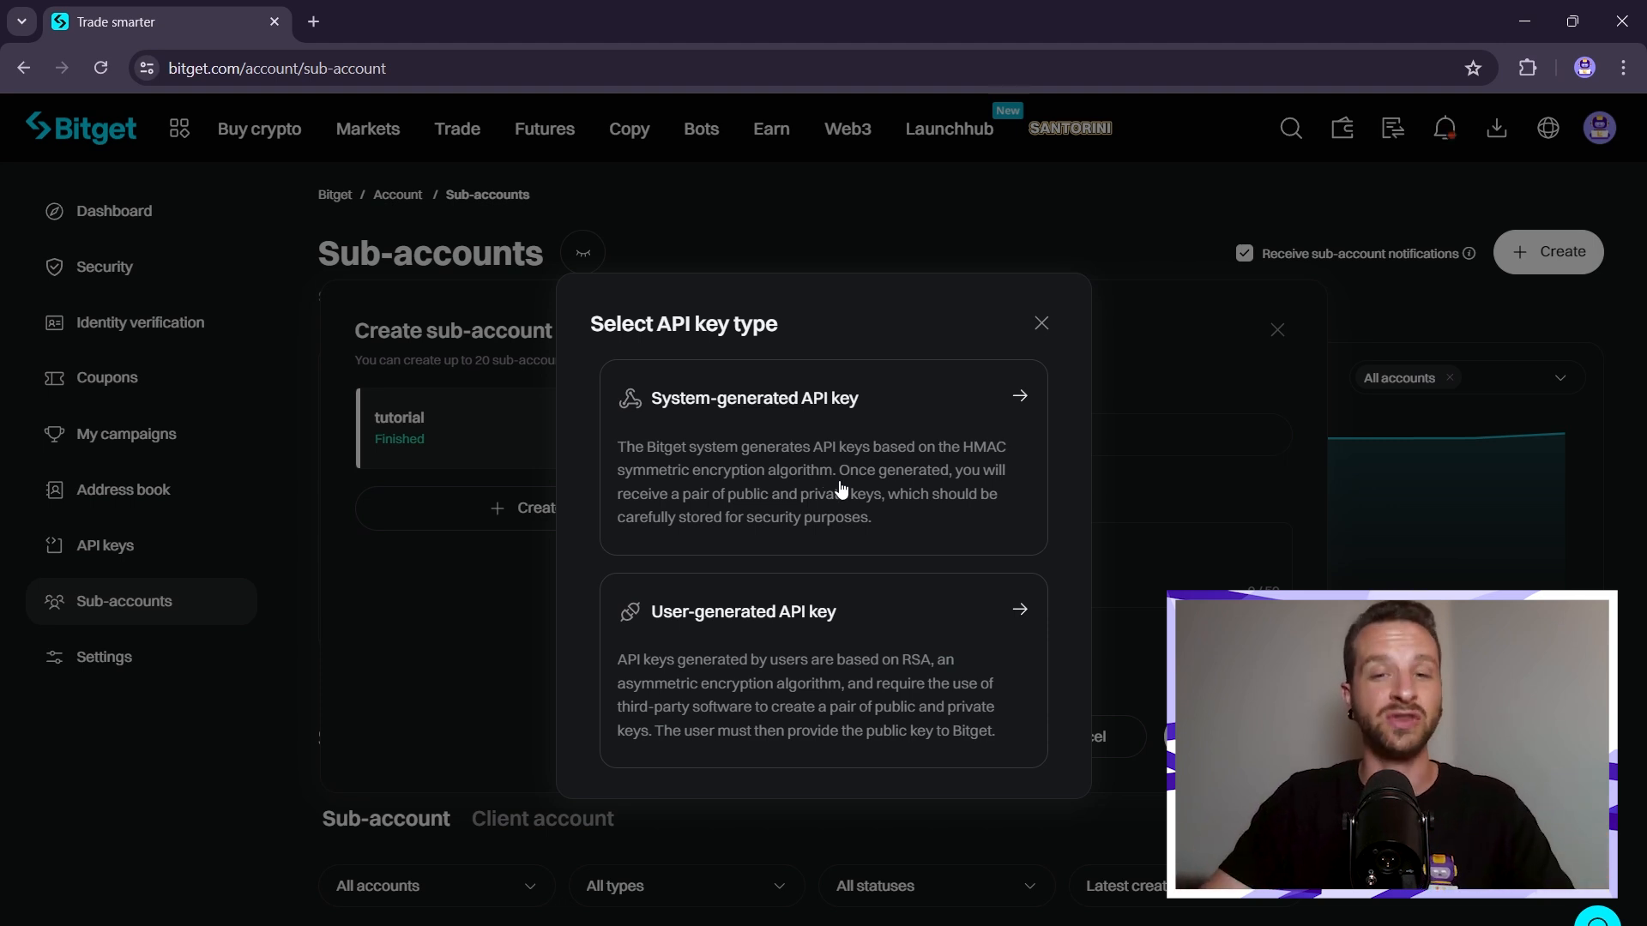
{"action": "left_click", "coordinate": [841, 489]}
{"action": "left_click_drag", "start_coordinate": [873, 255], "coordinate": [674, 241]}
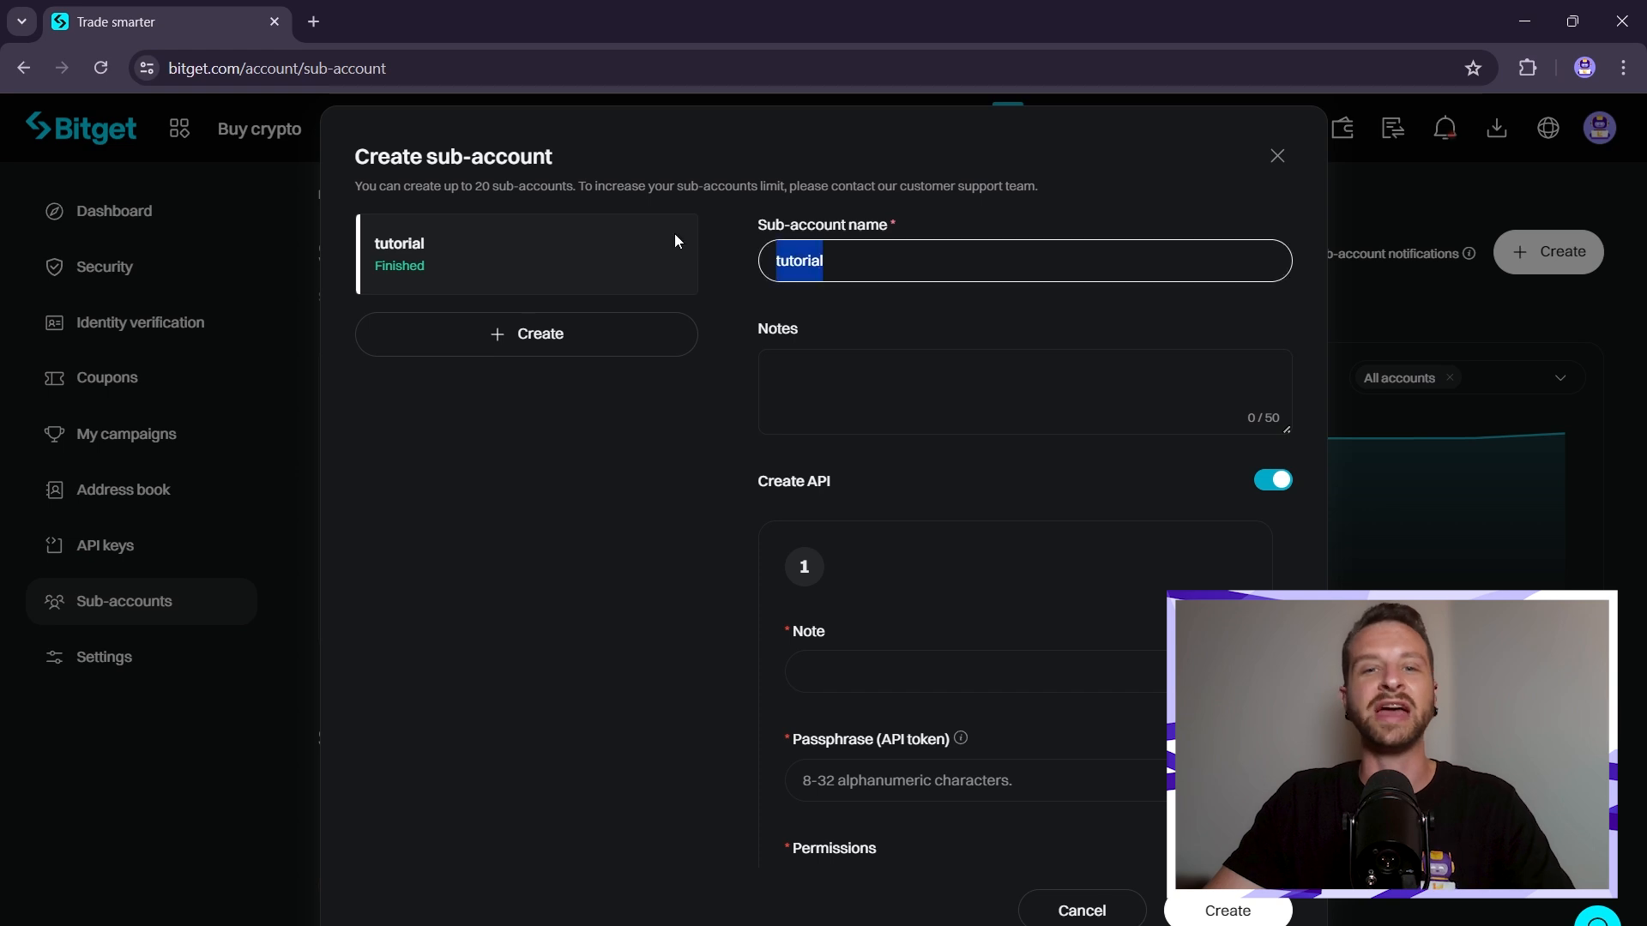
{"action": "left_click", "coordinate": [833, 389]}
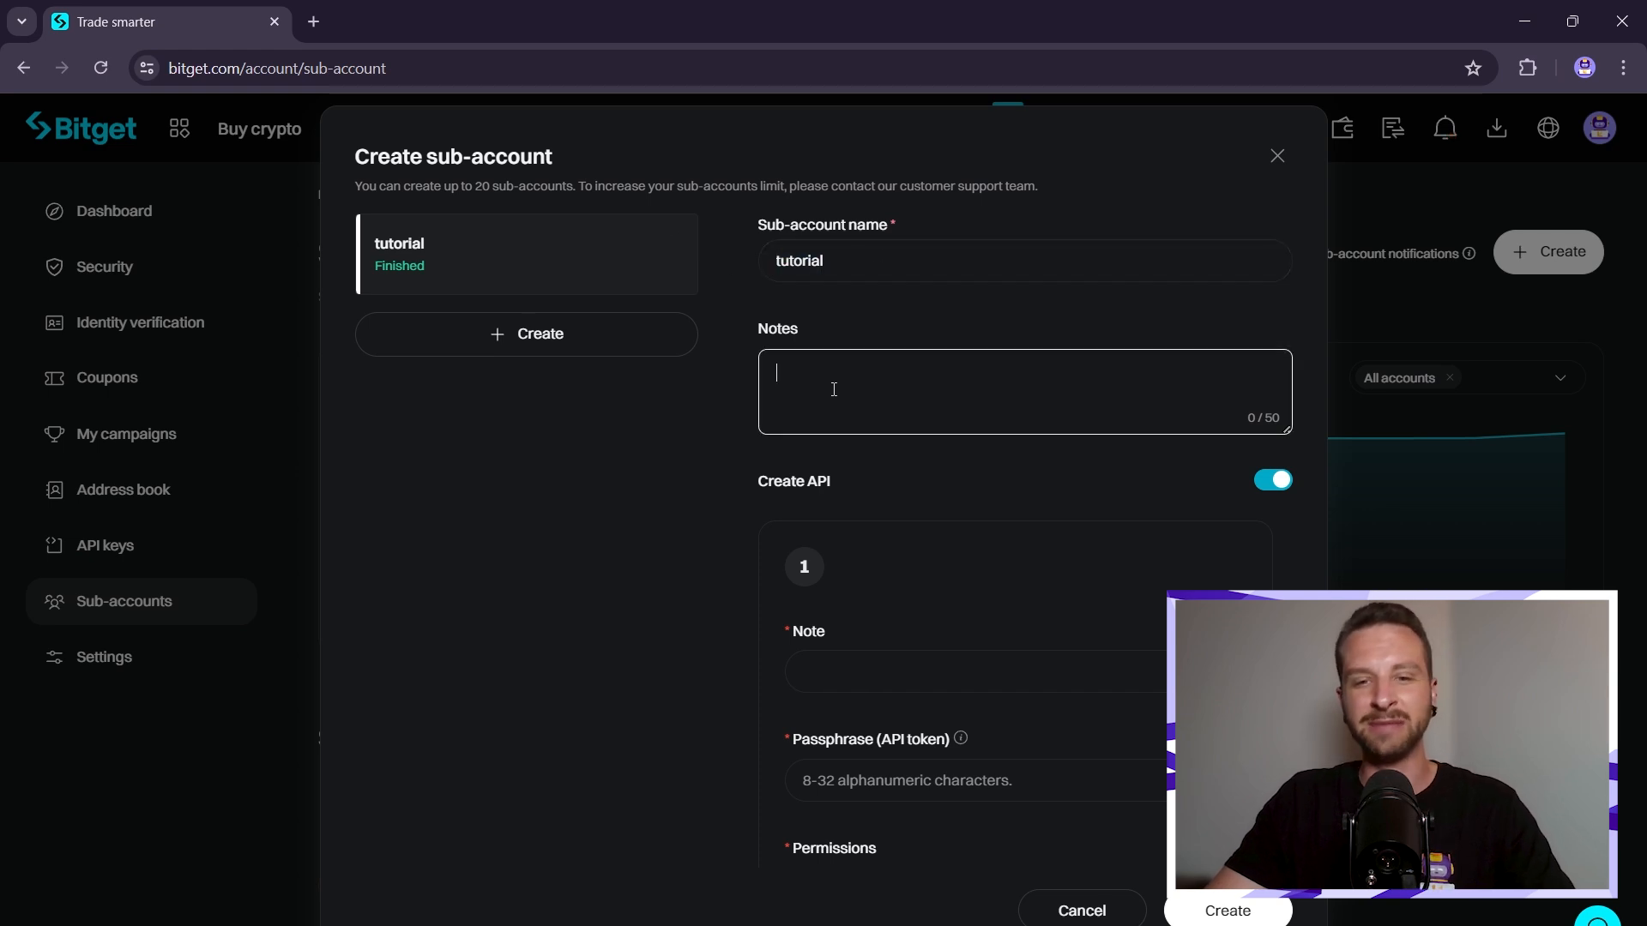
{"action": "scroll", "coordinate": [903, 455], "scroll_direction": "down", "scroll_amount": 3}
{"action": "left_click", "coordinate": [877, 464]}
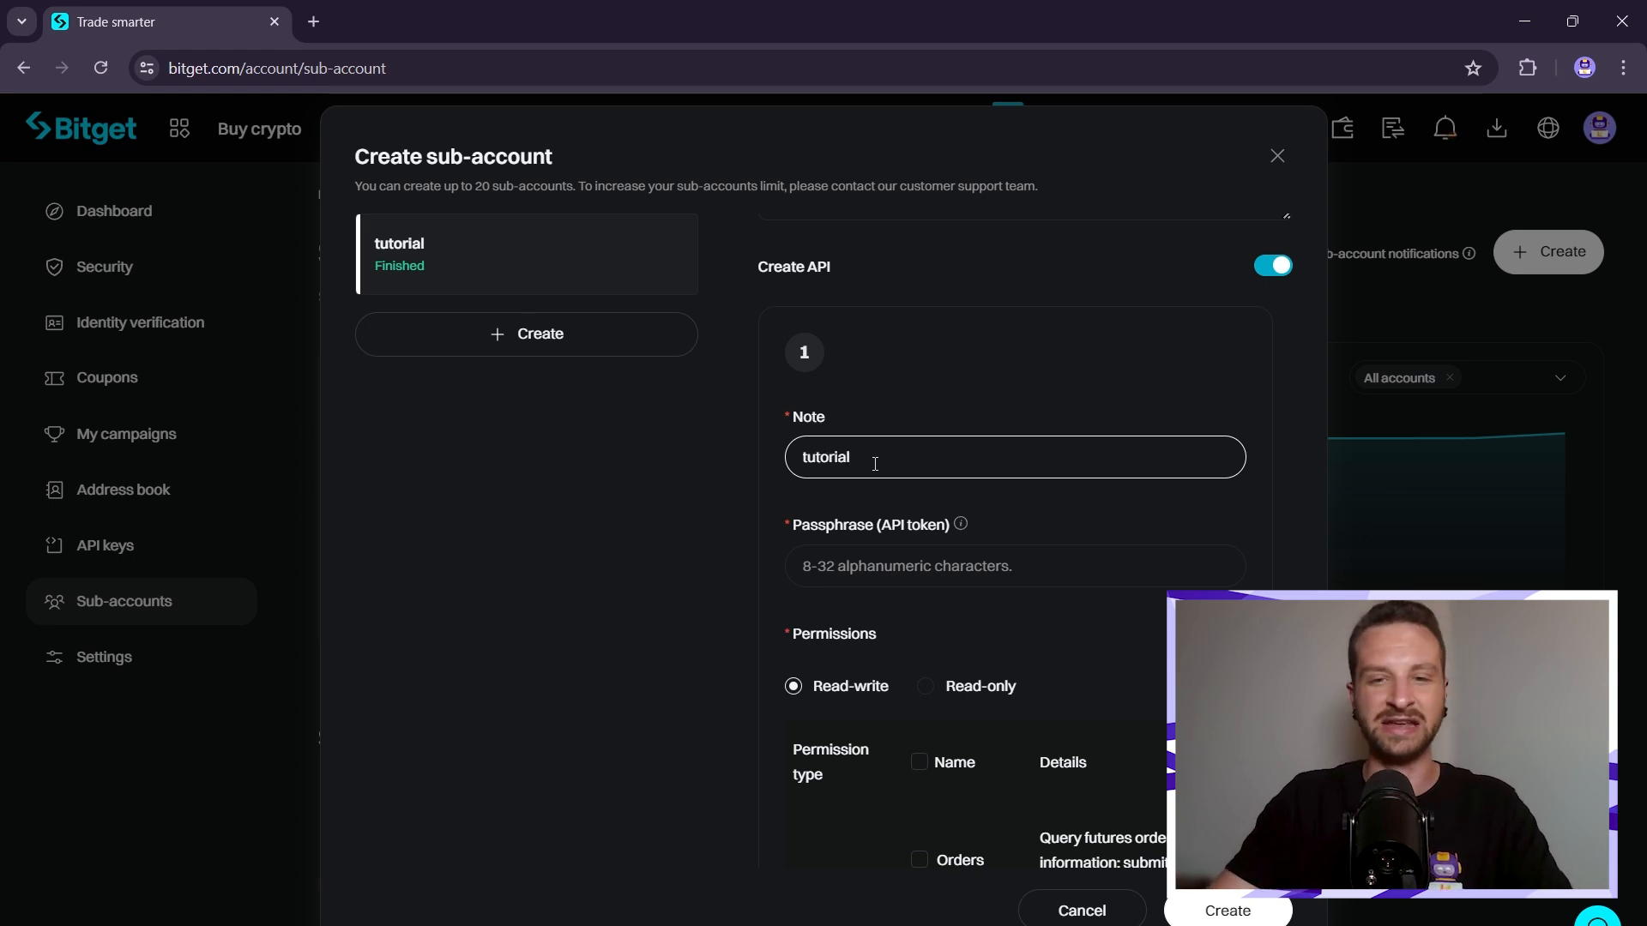
{"action": "scroll", "coordinate": [878, 464], "scroll_direction": "down", "scroll_amount": 1}
{"action": "left_click", "coordinate": [883, 461]}
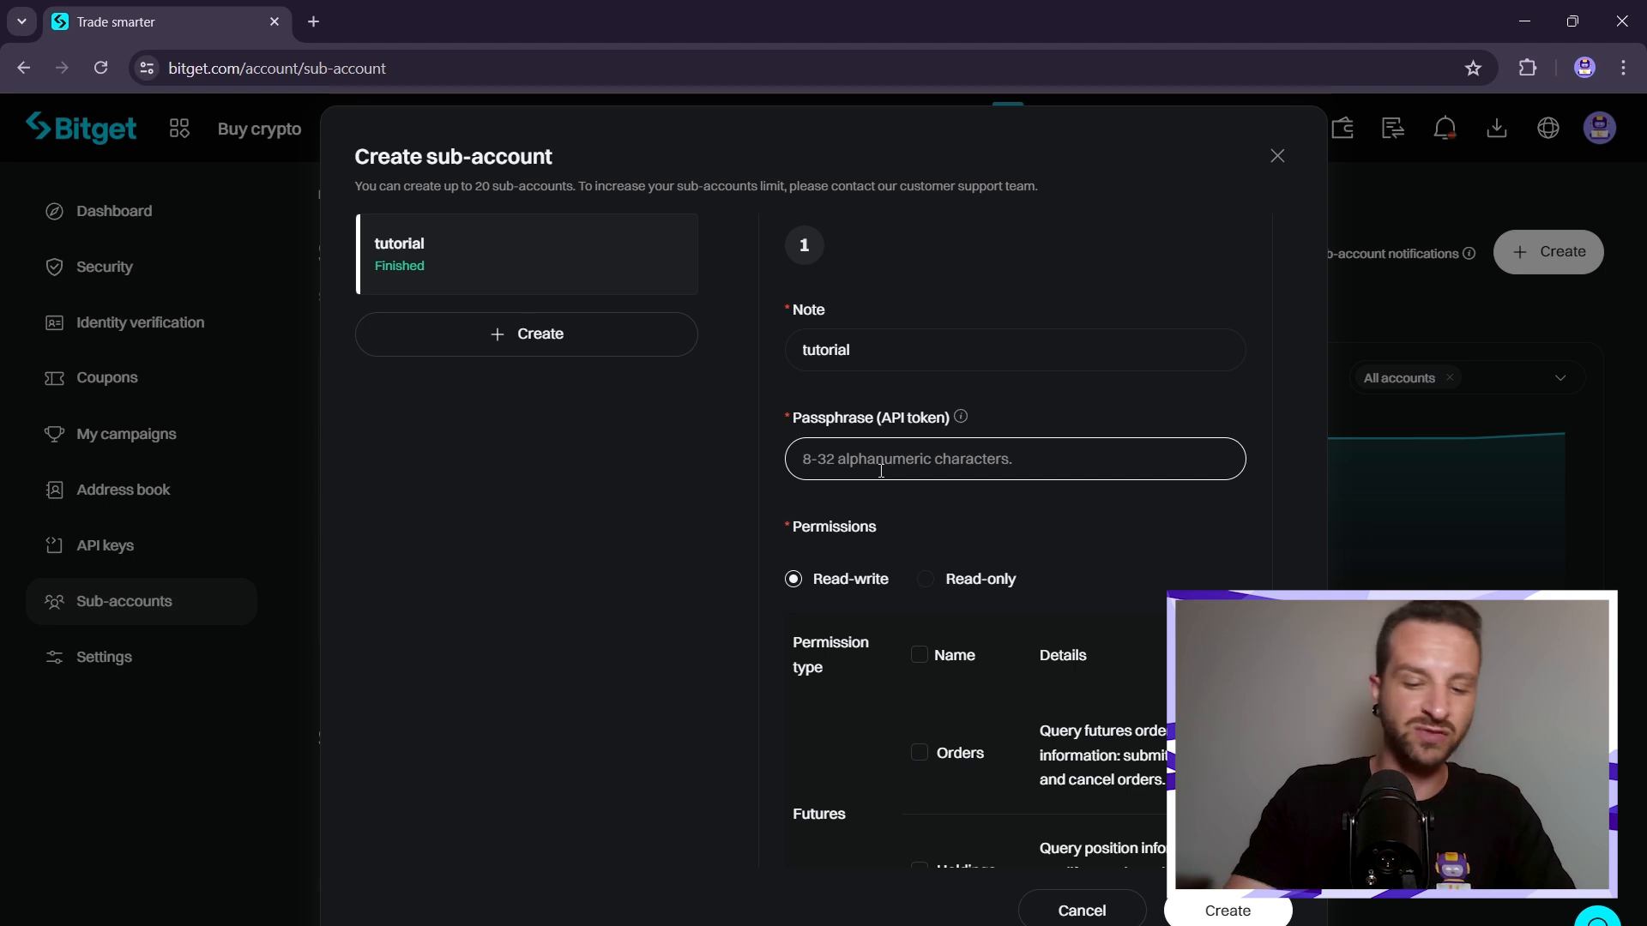
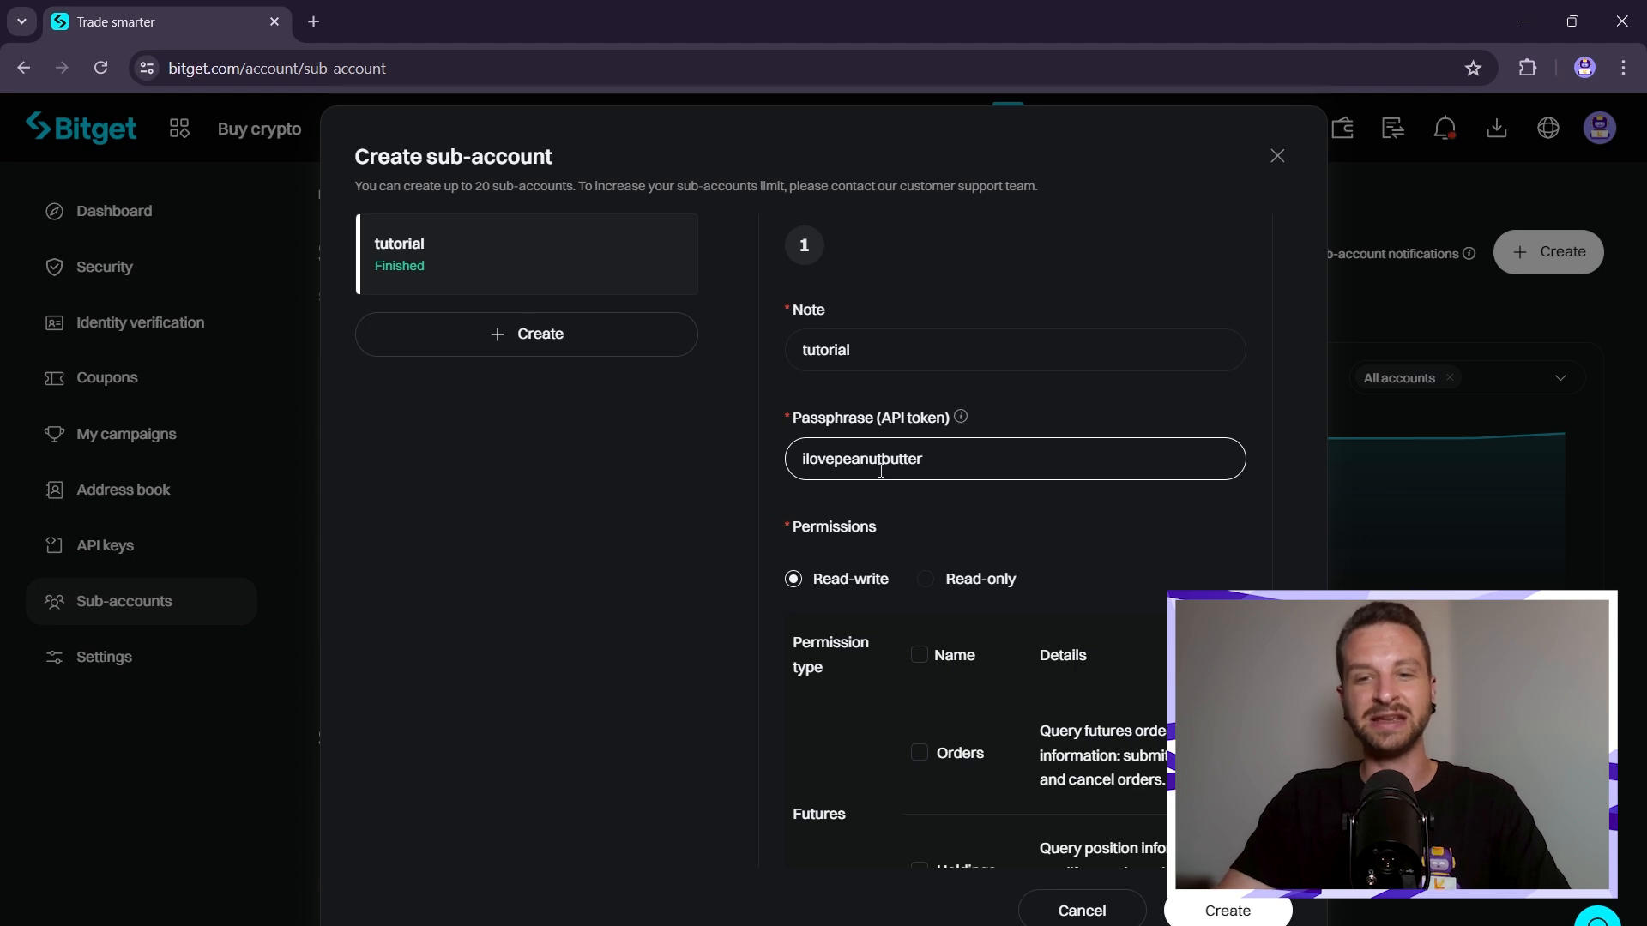
Enter the API passphrase in the Passphrase (API token) field and select it
{"action": "scroll", "coordinate": [937, 461], "scroll_direction": "down", "scroll_amount": 1}
{"action": "left_click_drag", "start_coordinate": [925, 352], "coordinate": [725, 360]}
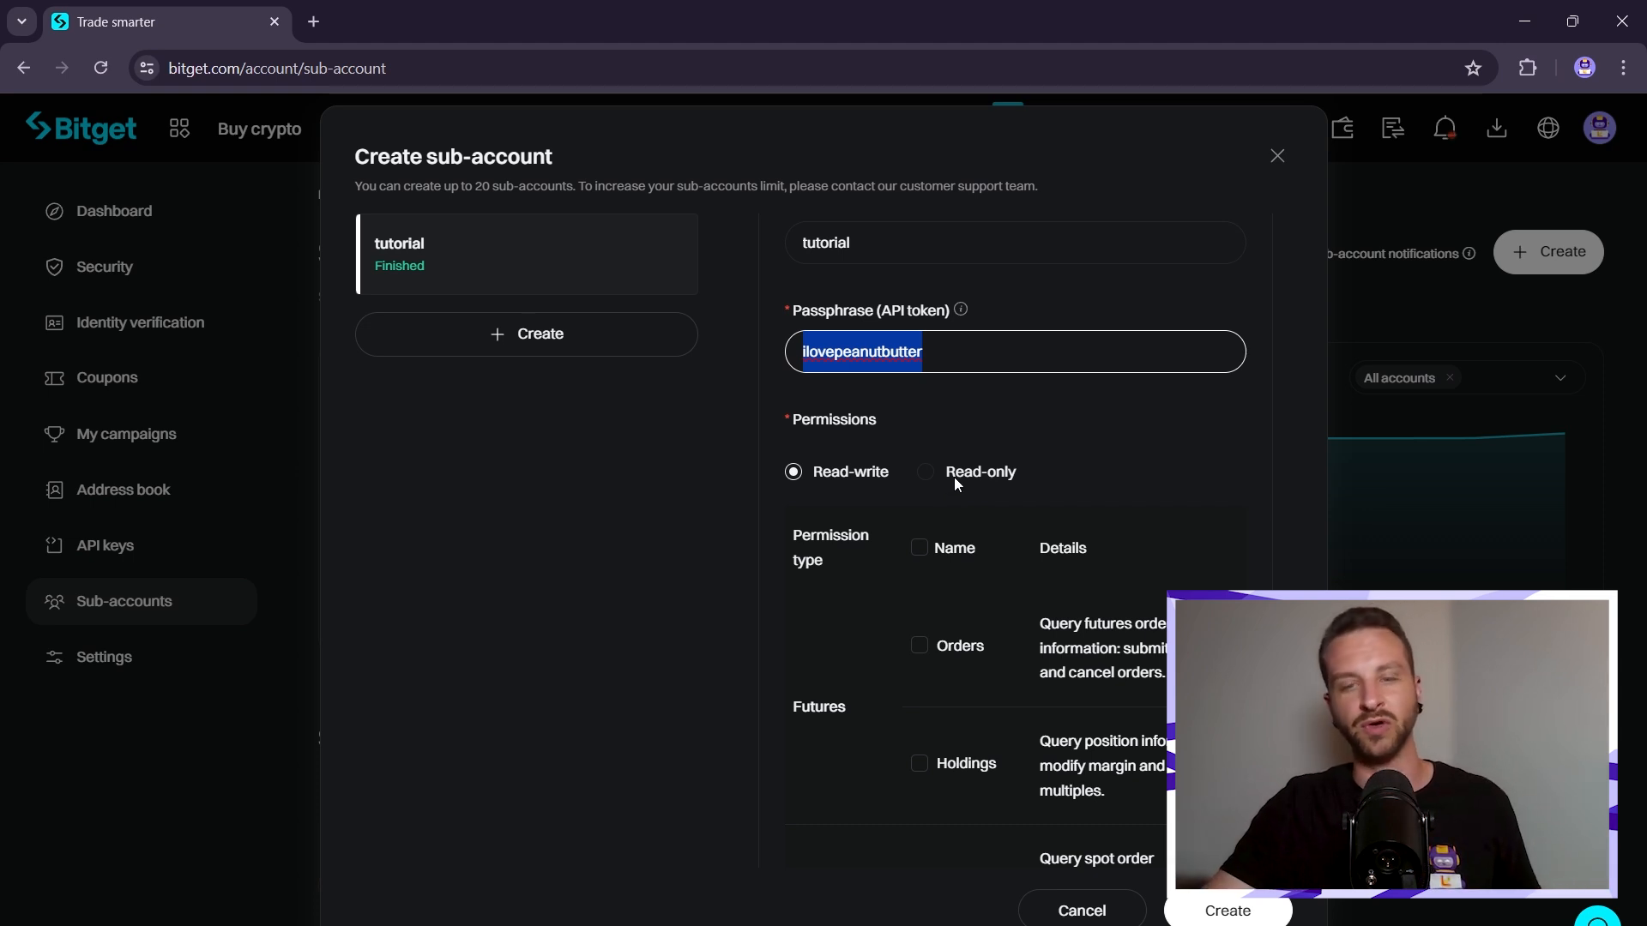
{"action": "scroll", "coordinate": [892, 549], "scroll_direction": "down", "scroll_amount": 1}
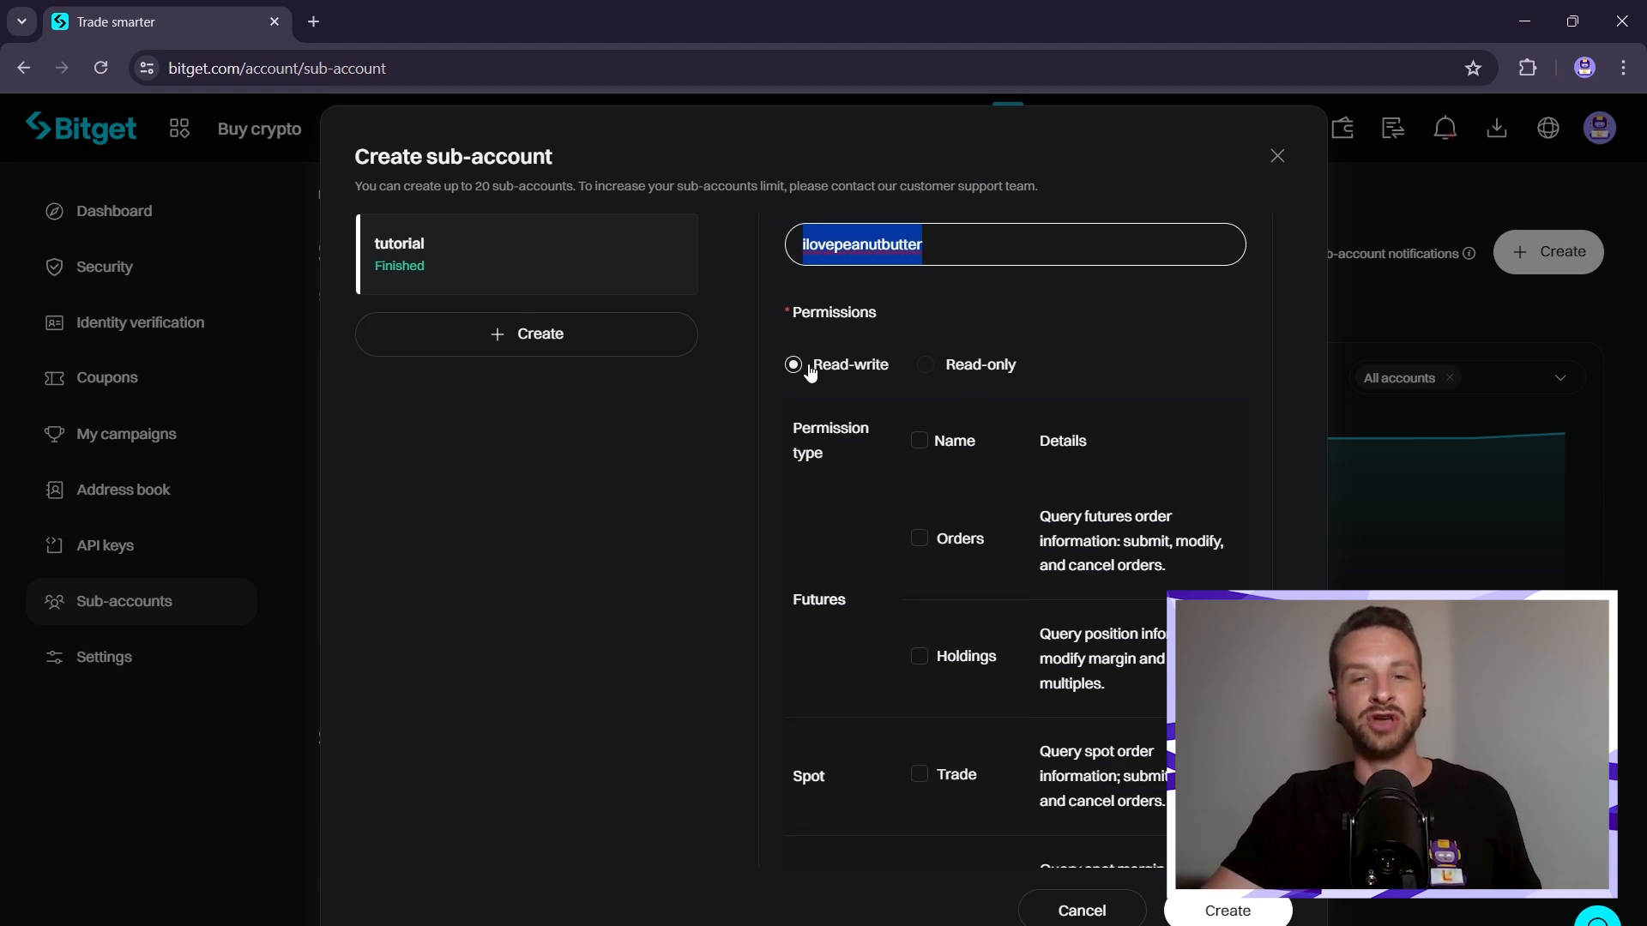
{"action": "scroll", "coordinate": [841, 377], "scroll_direction": "down", "scroll_amount": 2}
{"action": "scroll", "coordinate": [842, 377], "scroll_direction": "up", "scroll_amount": 1}
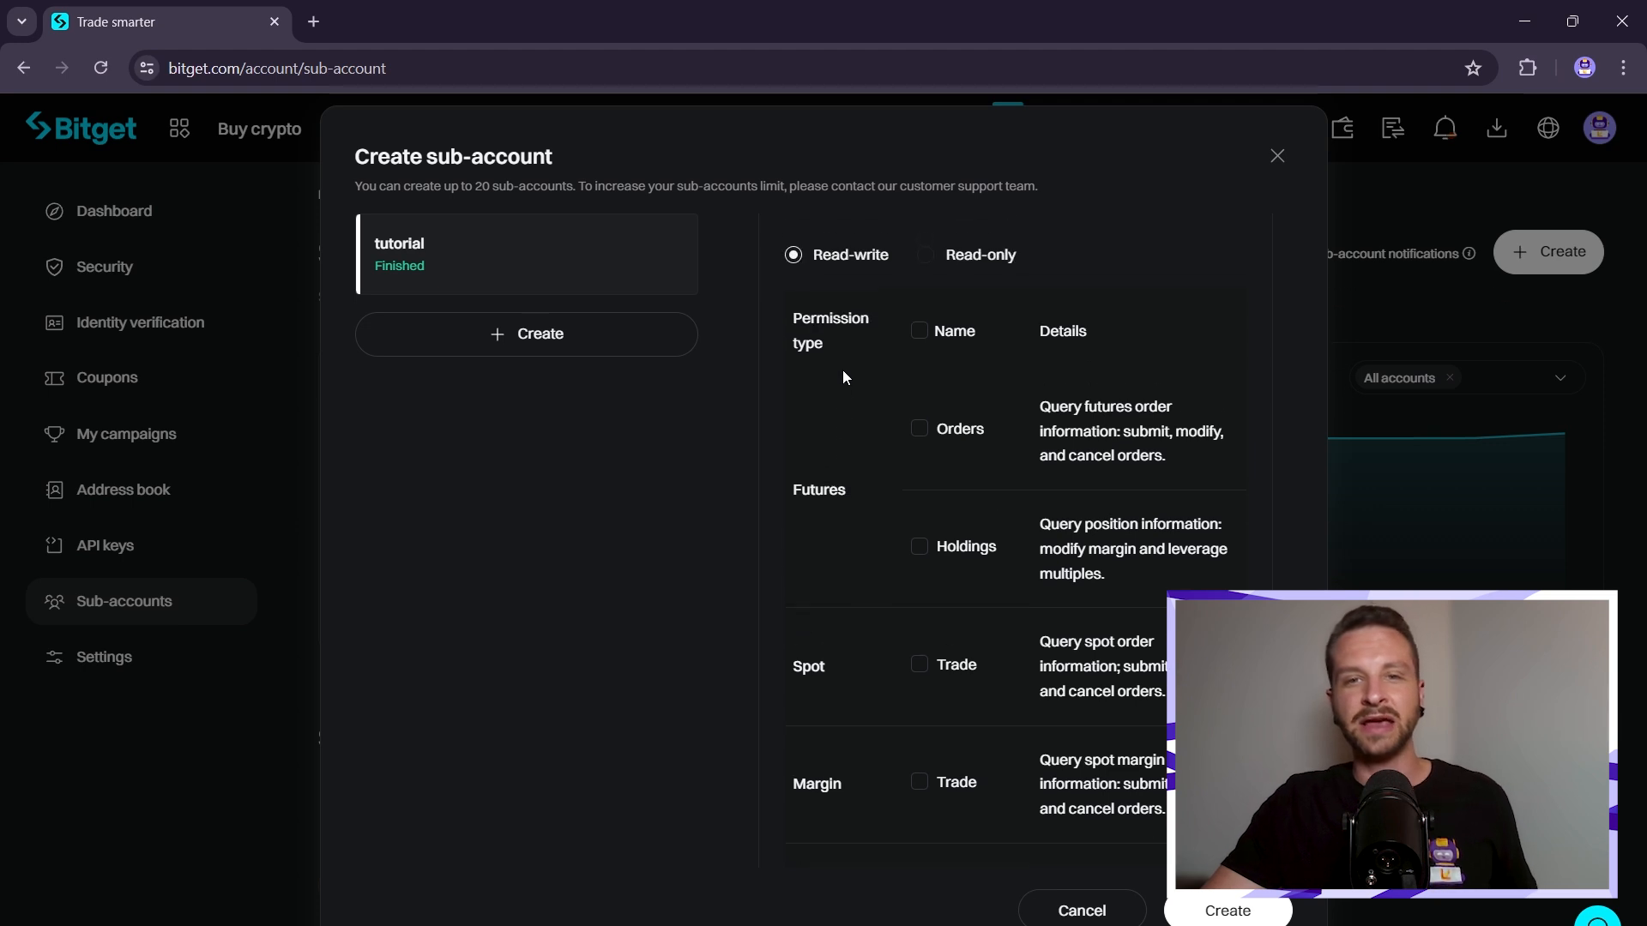
{"action": "scroll", "coordinate": [909, 364], "scroll_direction": "down", "scroll_amount": 1}
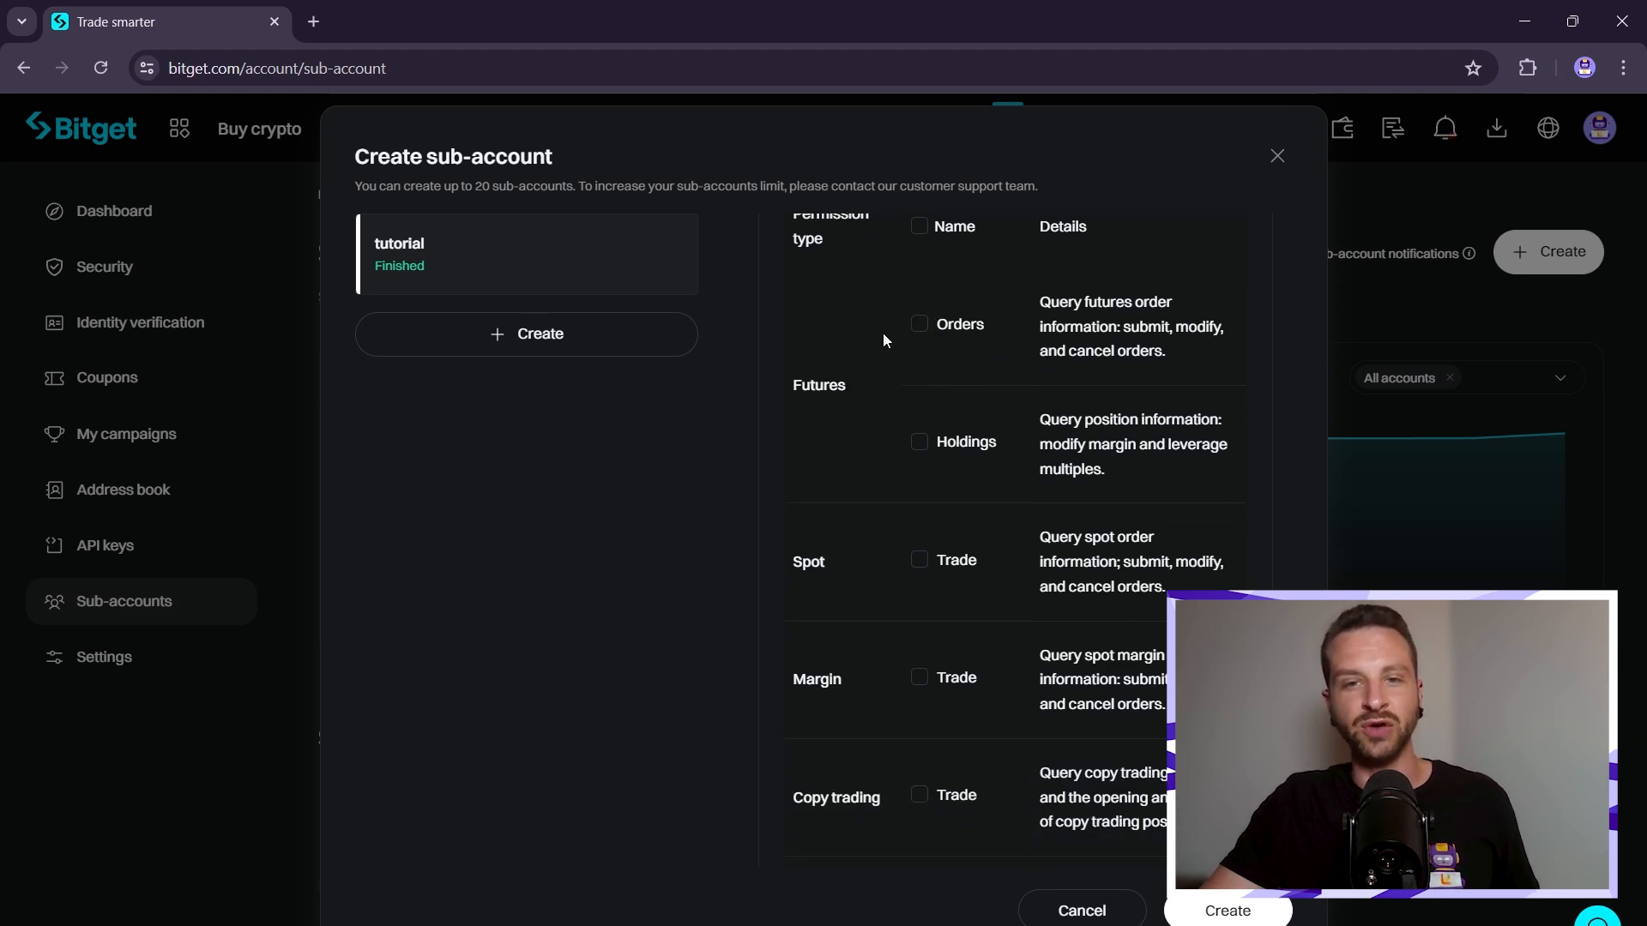
{"action": "scroll", "coordinate": [900, 455], "scroll_direction": "up", "scroll_amount": 1}
{"action": "scroll", "coordinate": [829, 343], "scroll_direction": "down", "scroll_amount": 2}
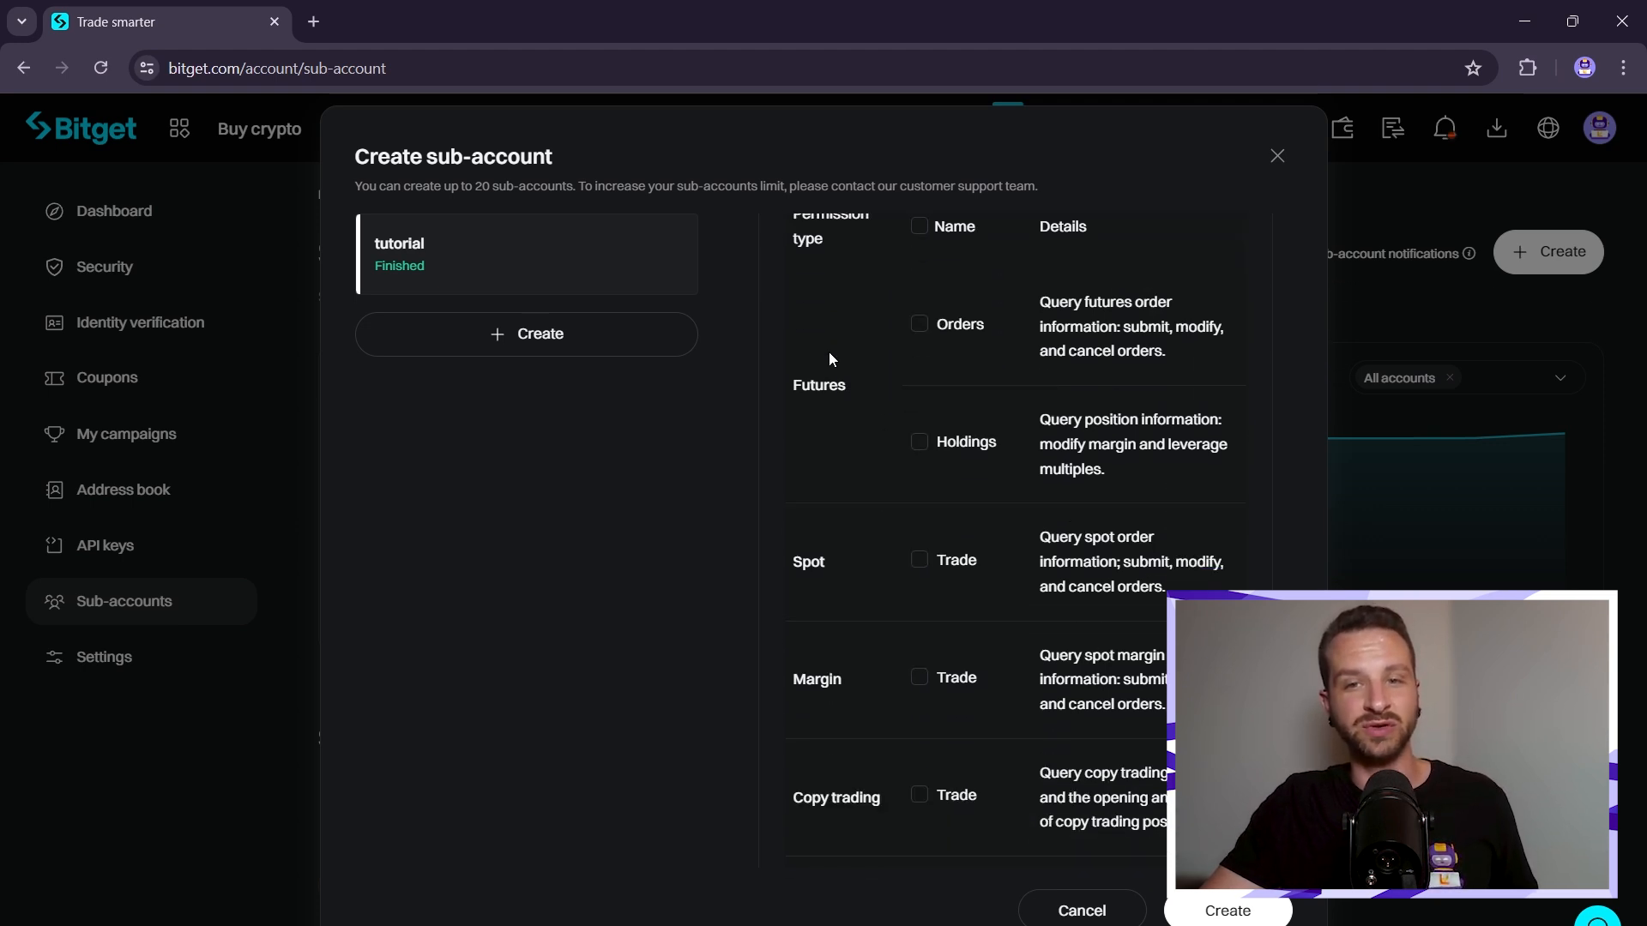
{"action": "scroll", "coordinate": [808, 501], "scroll_direction": "up", "scroll_amount": 1}
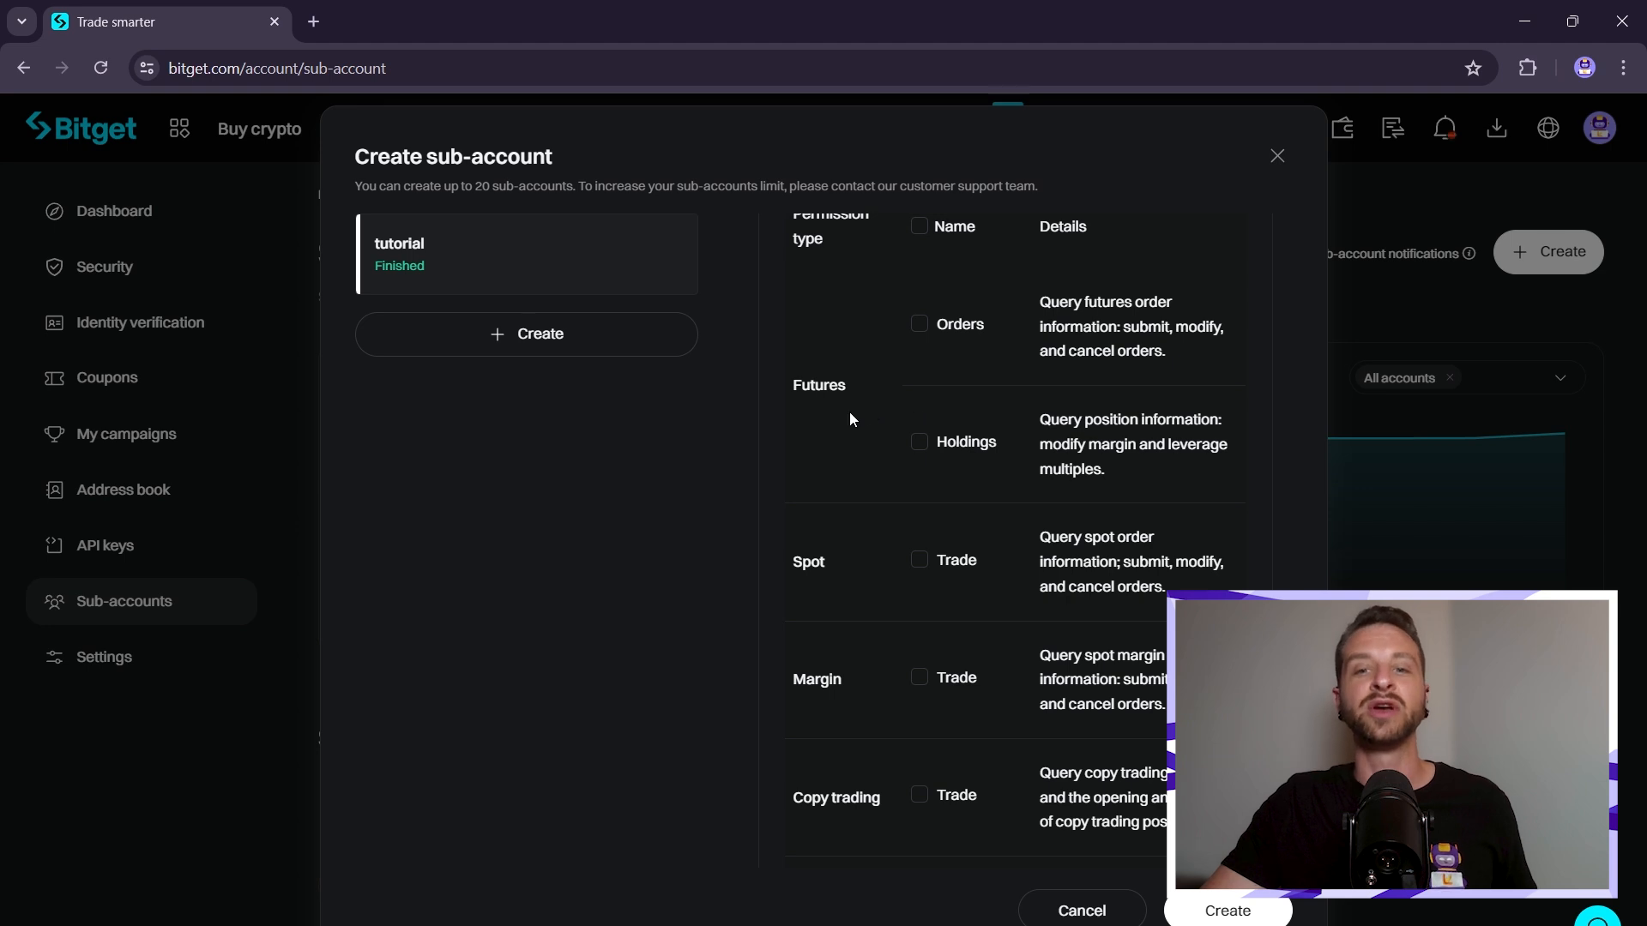
{"action": "scroll", "coordinate": [827, 616], "scroll_direction": "down", "scroll_amount": 1}
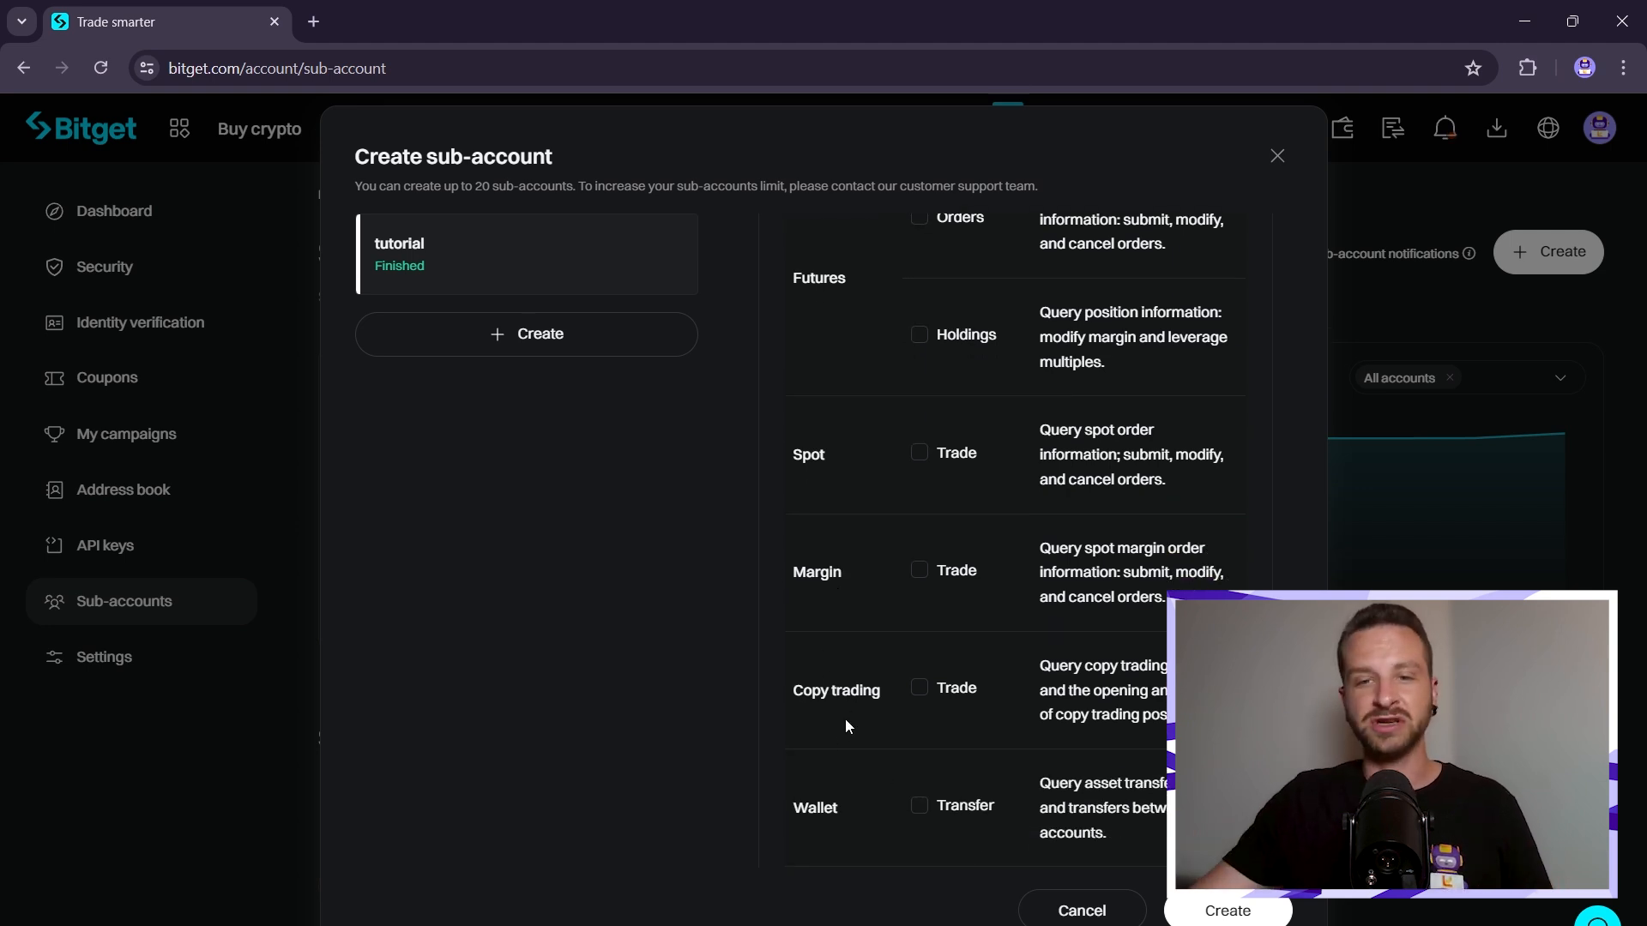
{"action": "scroll", "coordinate": [900, 704], "scroll_direction": "up", "scroll_amount": 3}
{"action": "scroll", "coordinate": [935, 600], "scroll_direction": "down", "scroll_amount": 4}
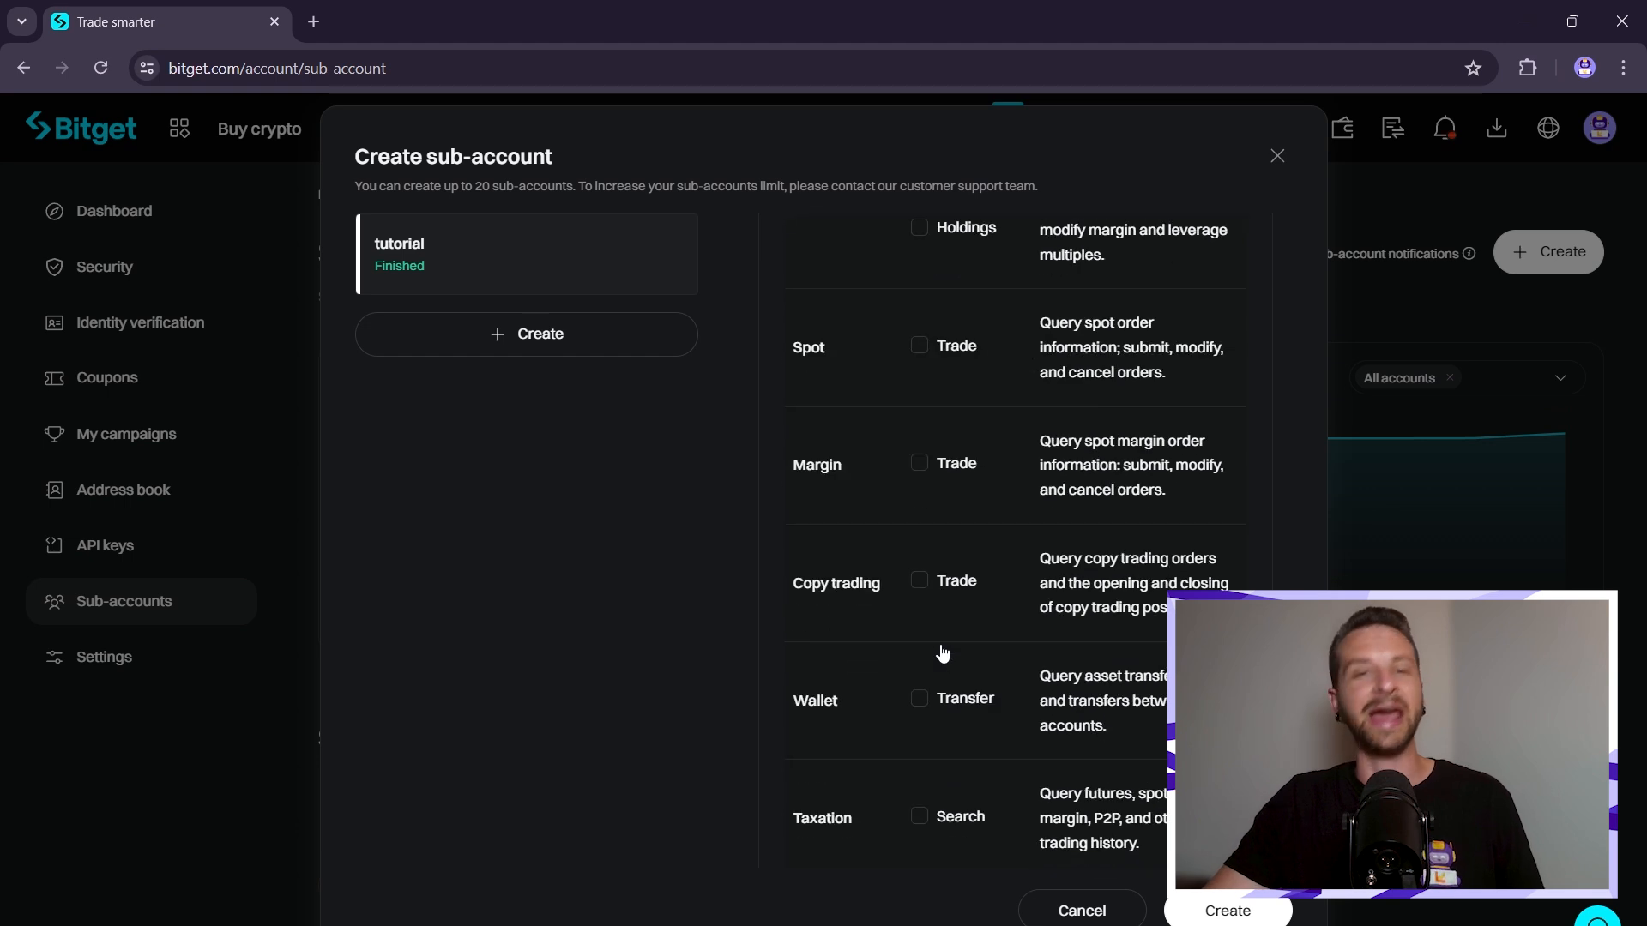
{"action": "scroll", "coordinate": [940, 652], "scroll_direction": "up", "scroll_amount": 1}
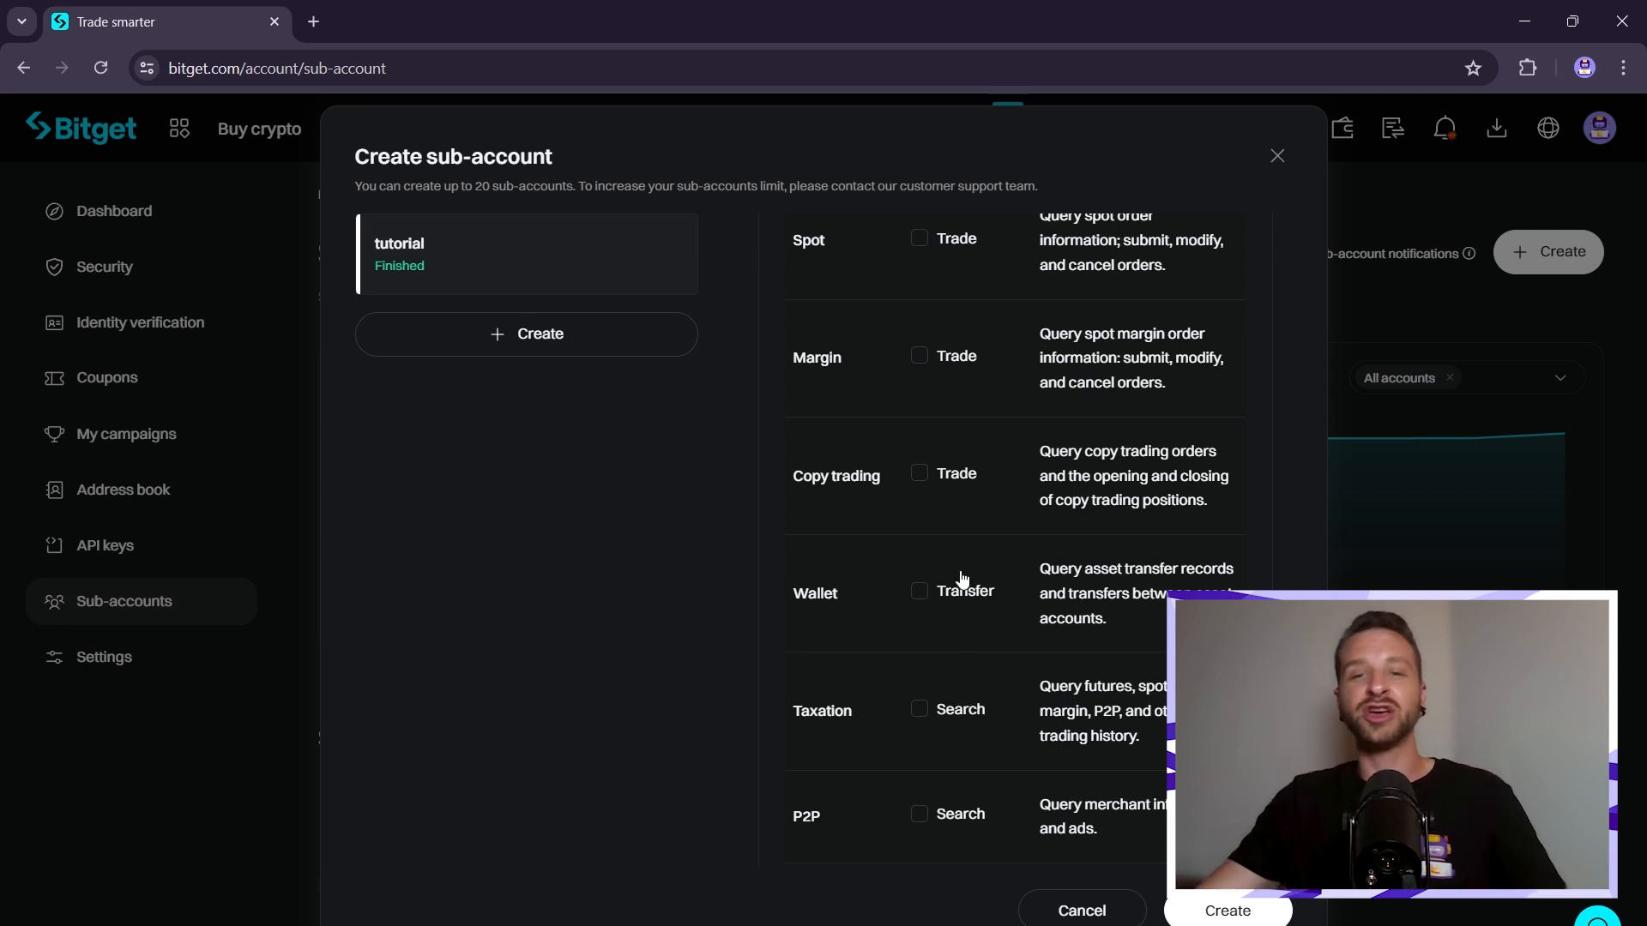
{"action": "scroll", "coordinate": [940, 645], "scroll_direction": "up", "scroll_amount": 4}
{"action": "scroll", "coordinate": [938, 542], "scroll_direction": "up", "scroll_amount": 3}
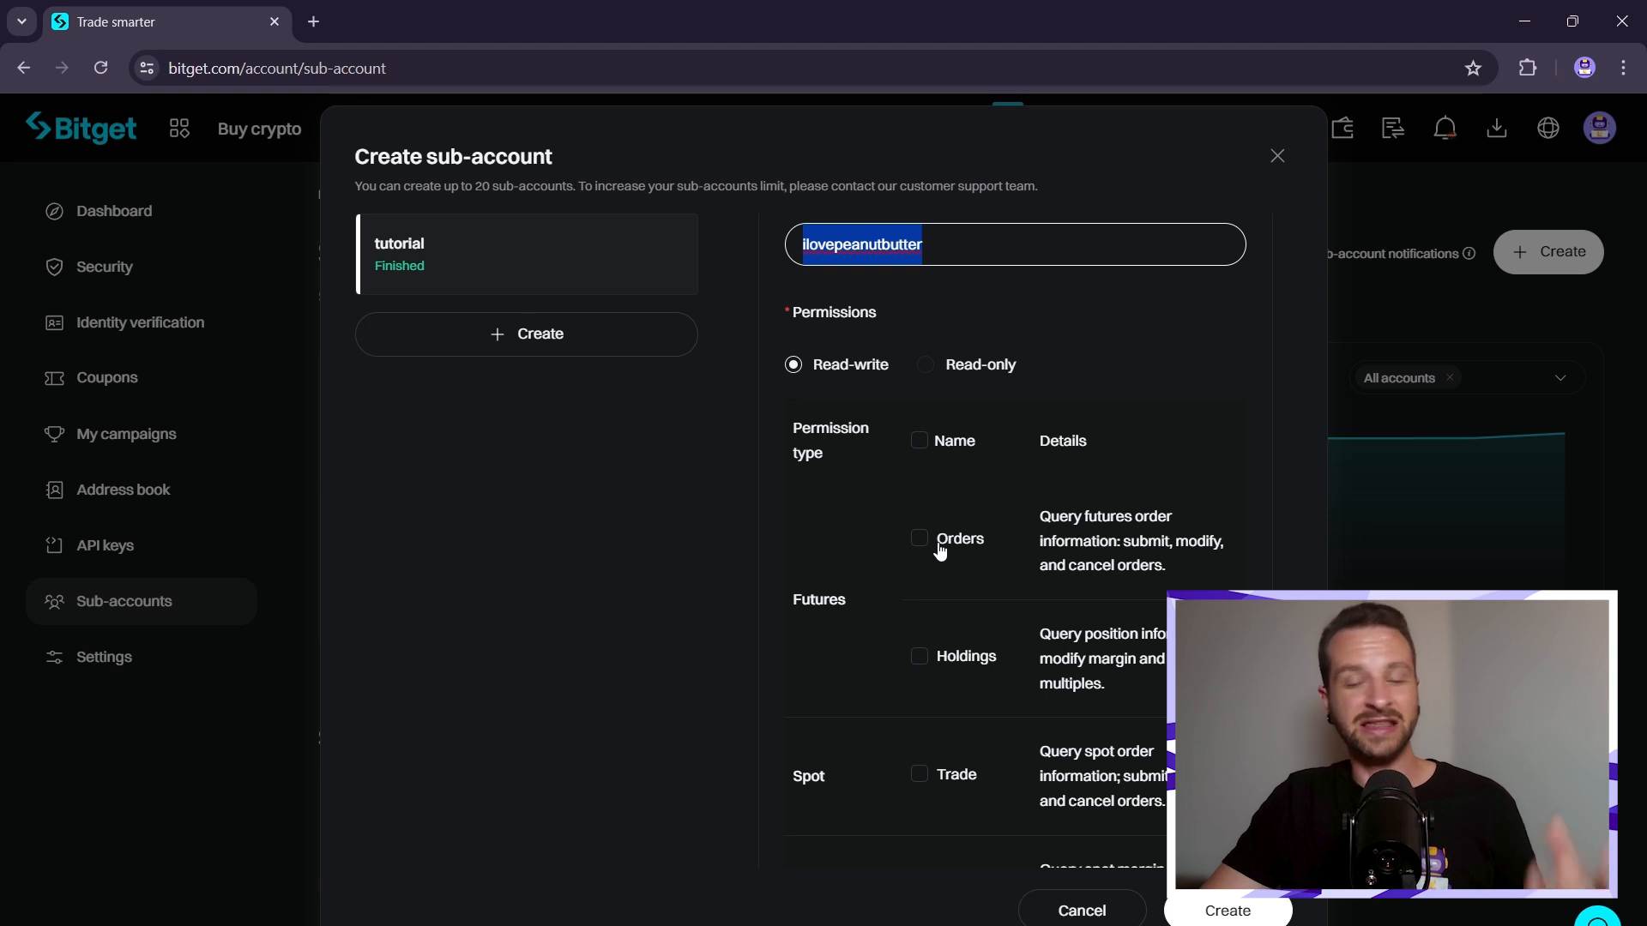
{"action": "scroll", "coordinate": [940, 550], "scroll_direction": "down", "scroll_amount": 2}
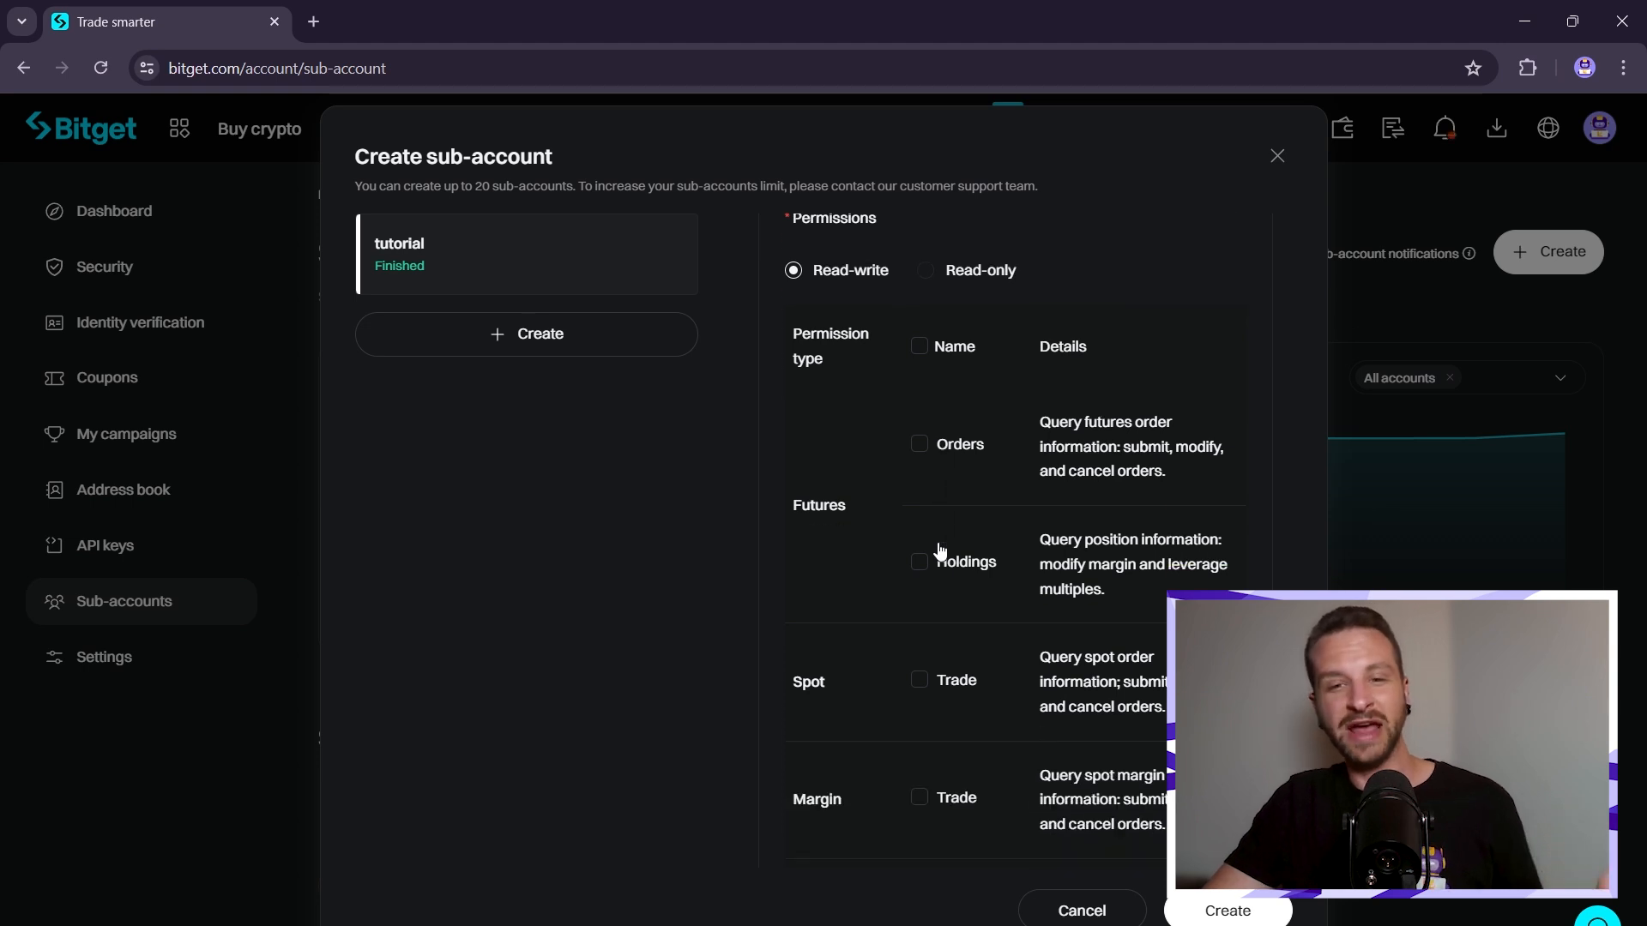
Clear the Futures Holdings permission from the tutorial key
{"action": "left_click", "coordinate": [920, 432]}
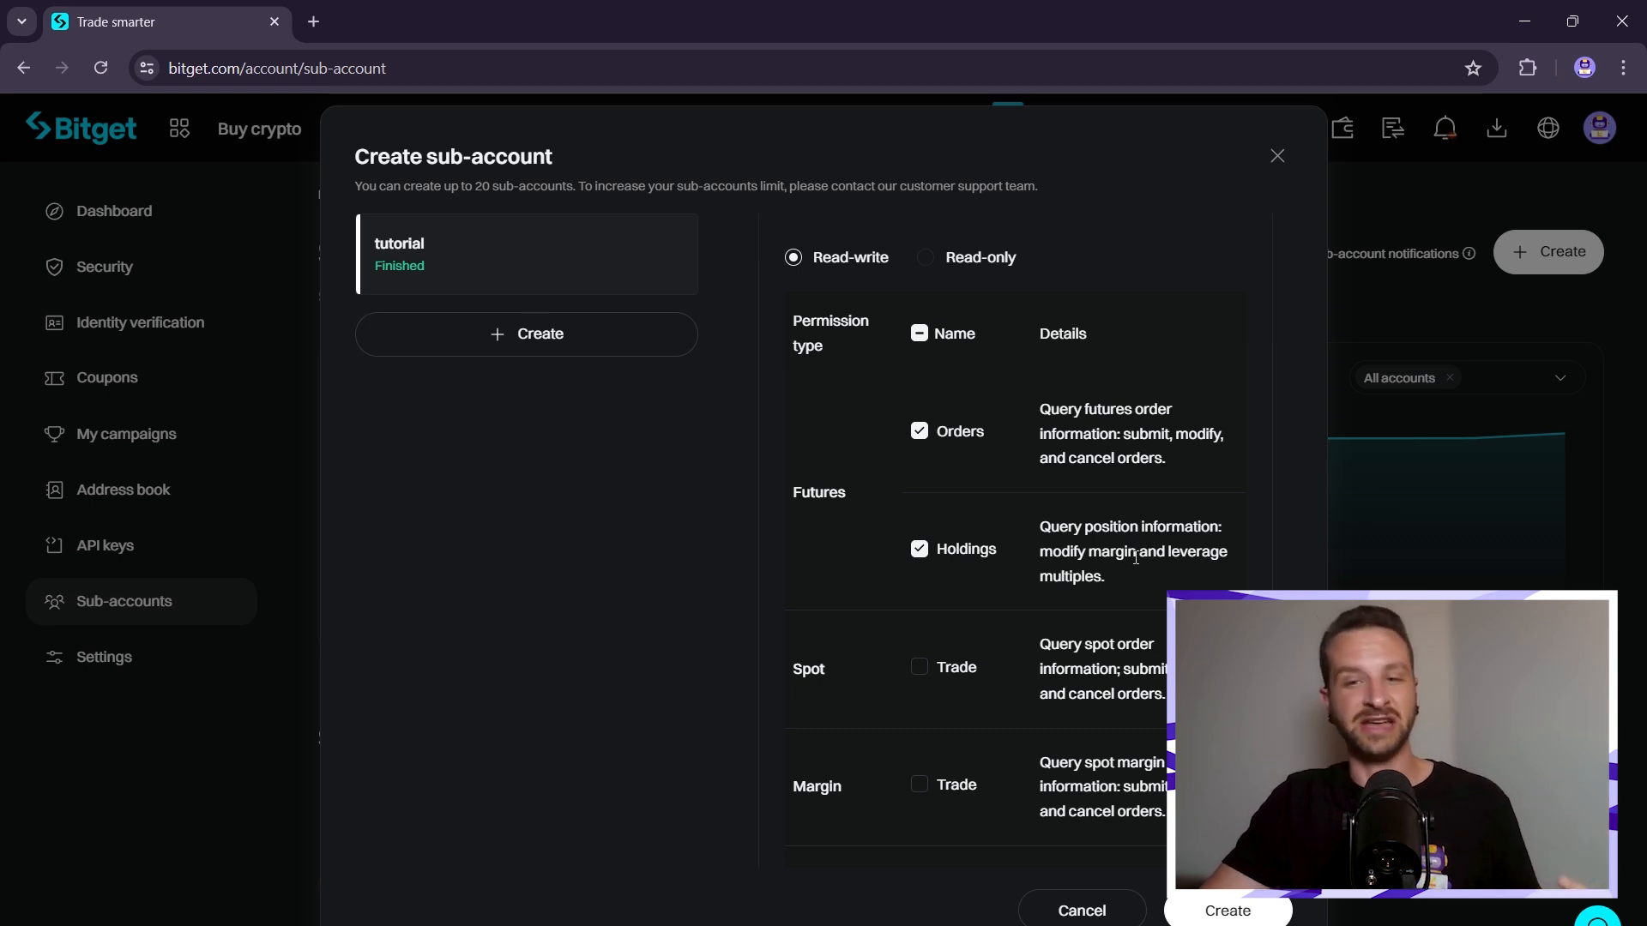
{"action": "scroll", "coordinate": [1072, 592], "scroll_direction": "up", "scroll_amount": 2}
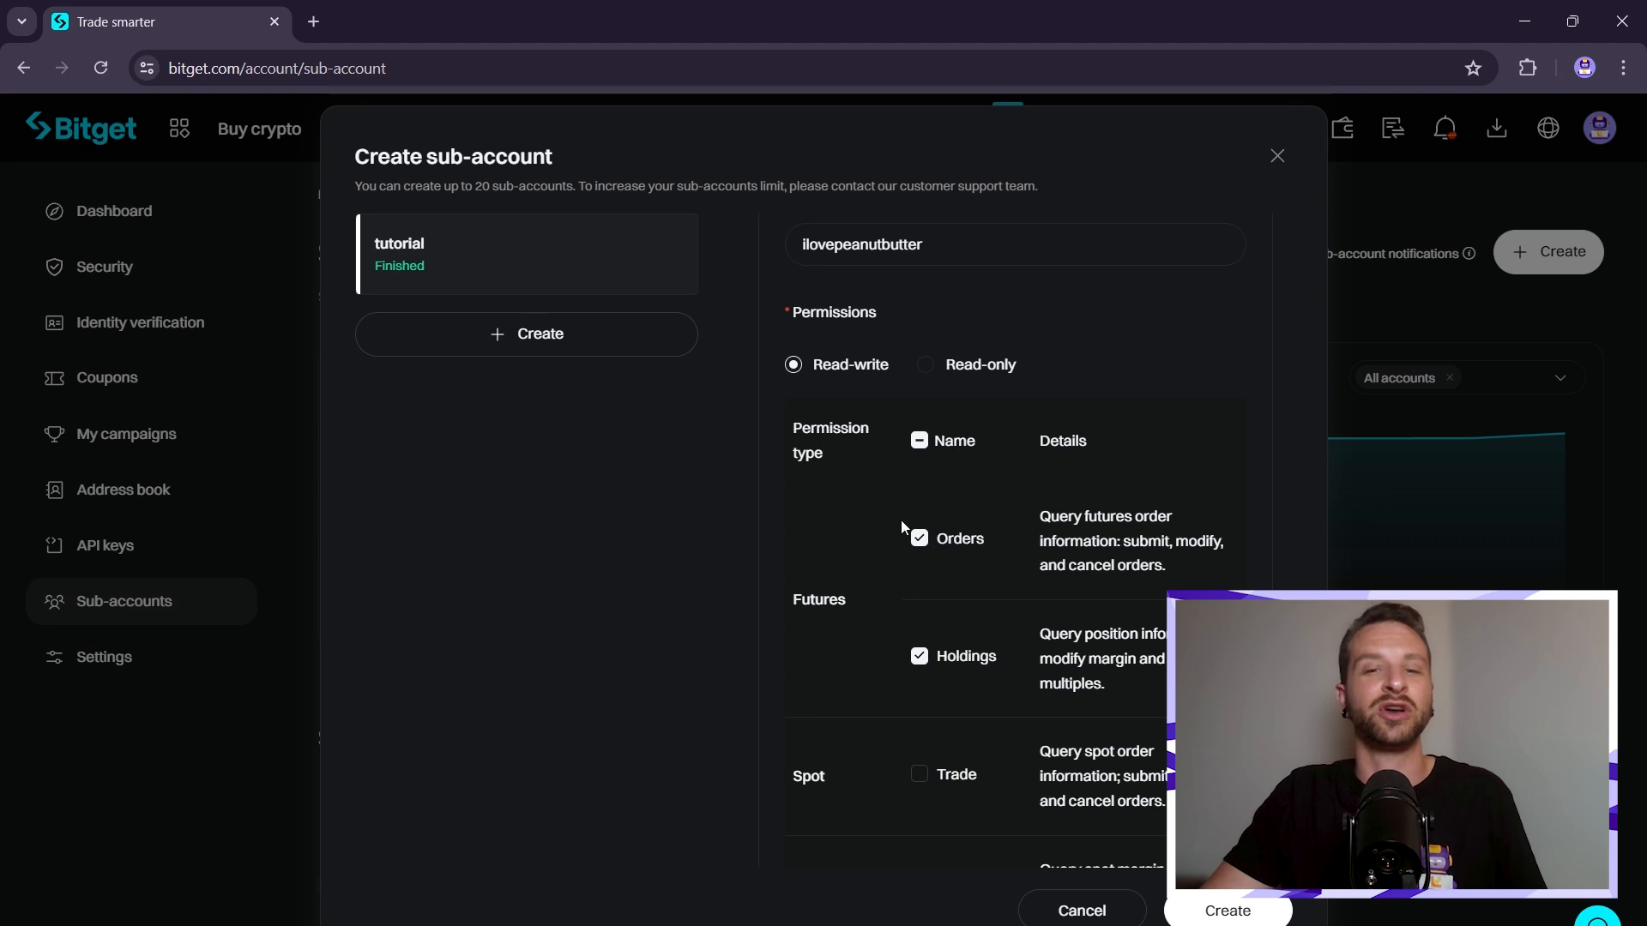
{"action": "scroll", "coordinate": [929, 568], "scroll_direction": "down", "scroll_amount": 3}
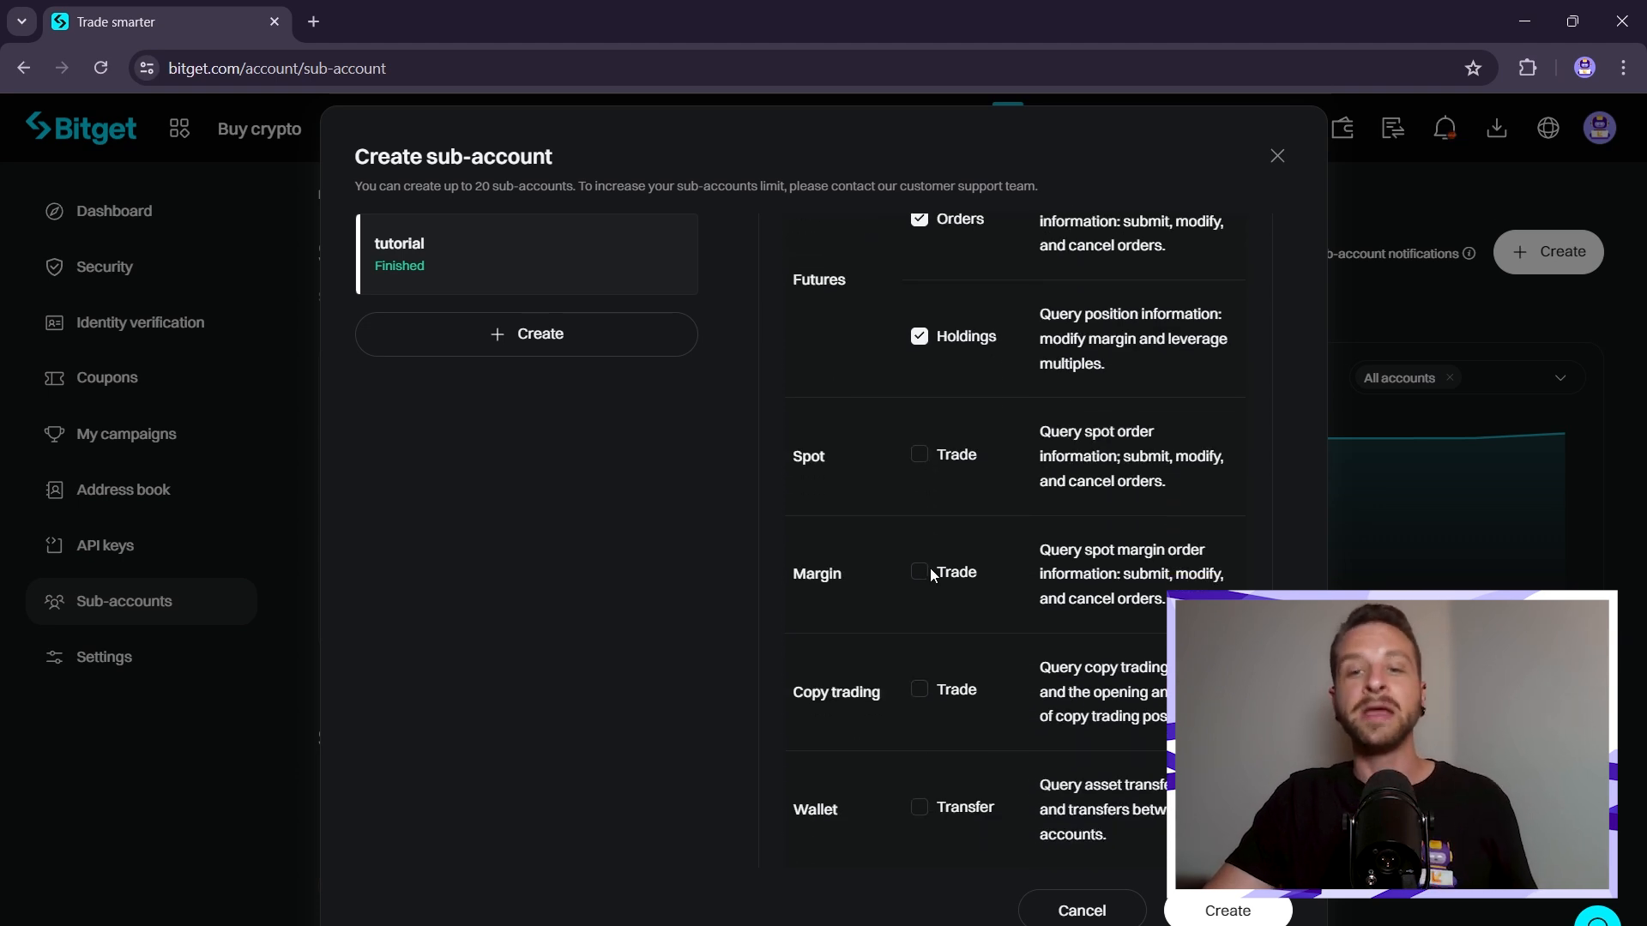
{"action": "scroll", "coordinate": [924, 532], "scroll_direction": "up", "scroll_amount": 1}
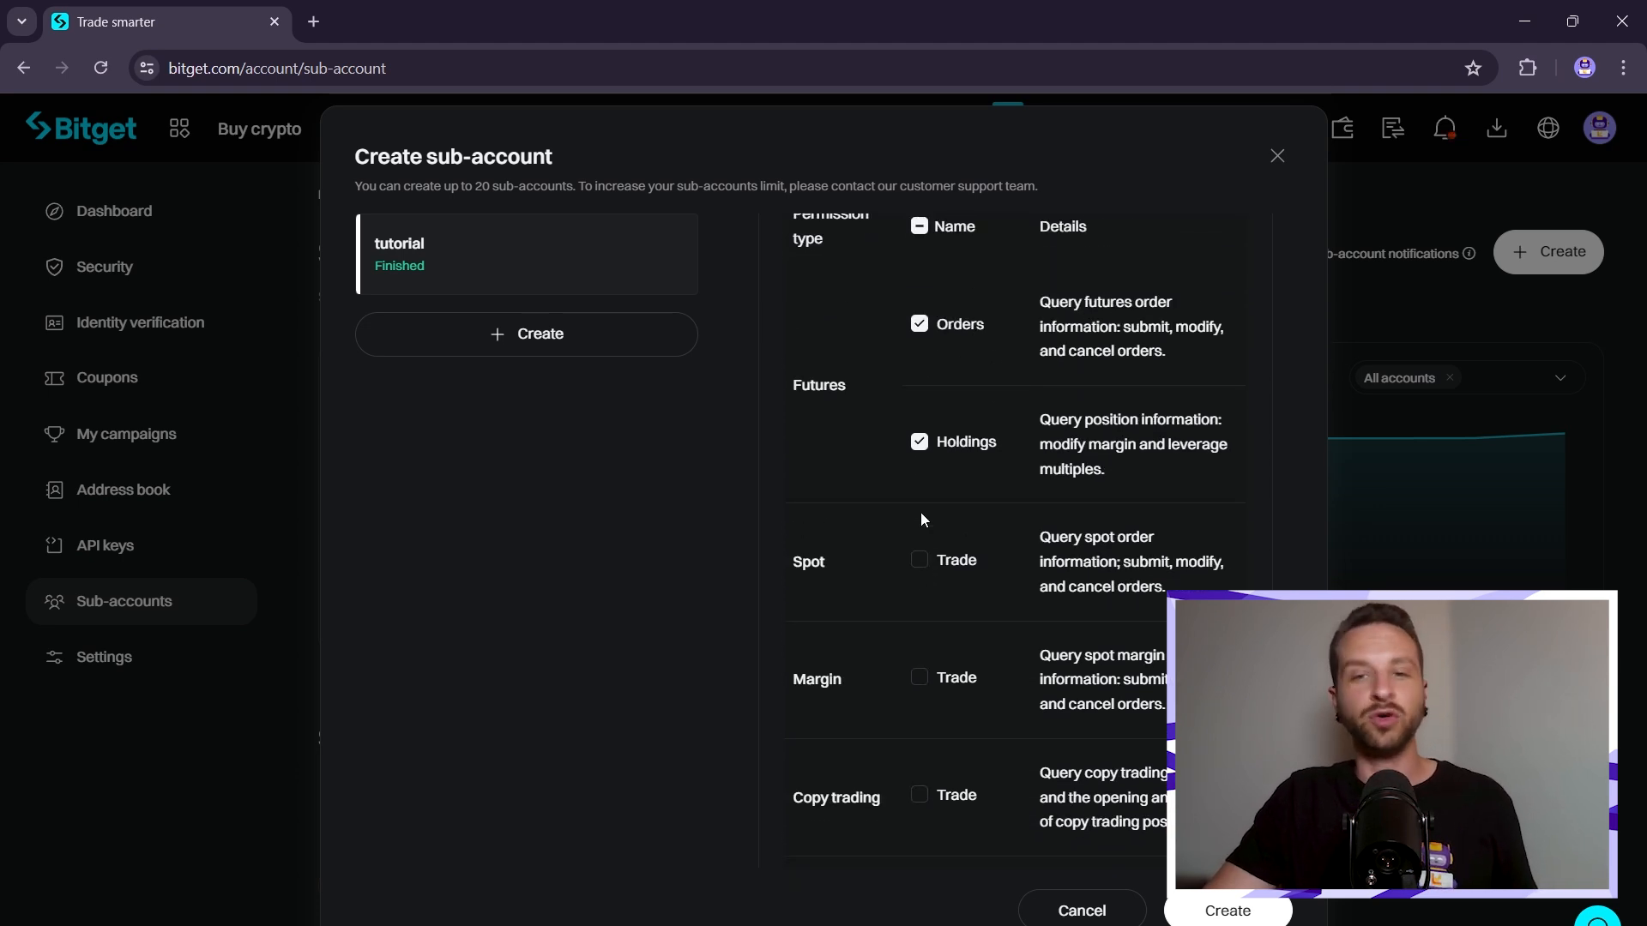
{"action": "left_click", "coordinate": [931, 444]}
{"action": "scroll", "coordinate": [897, 485], "scroll_direction": "down", "scroll_amount": 1}
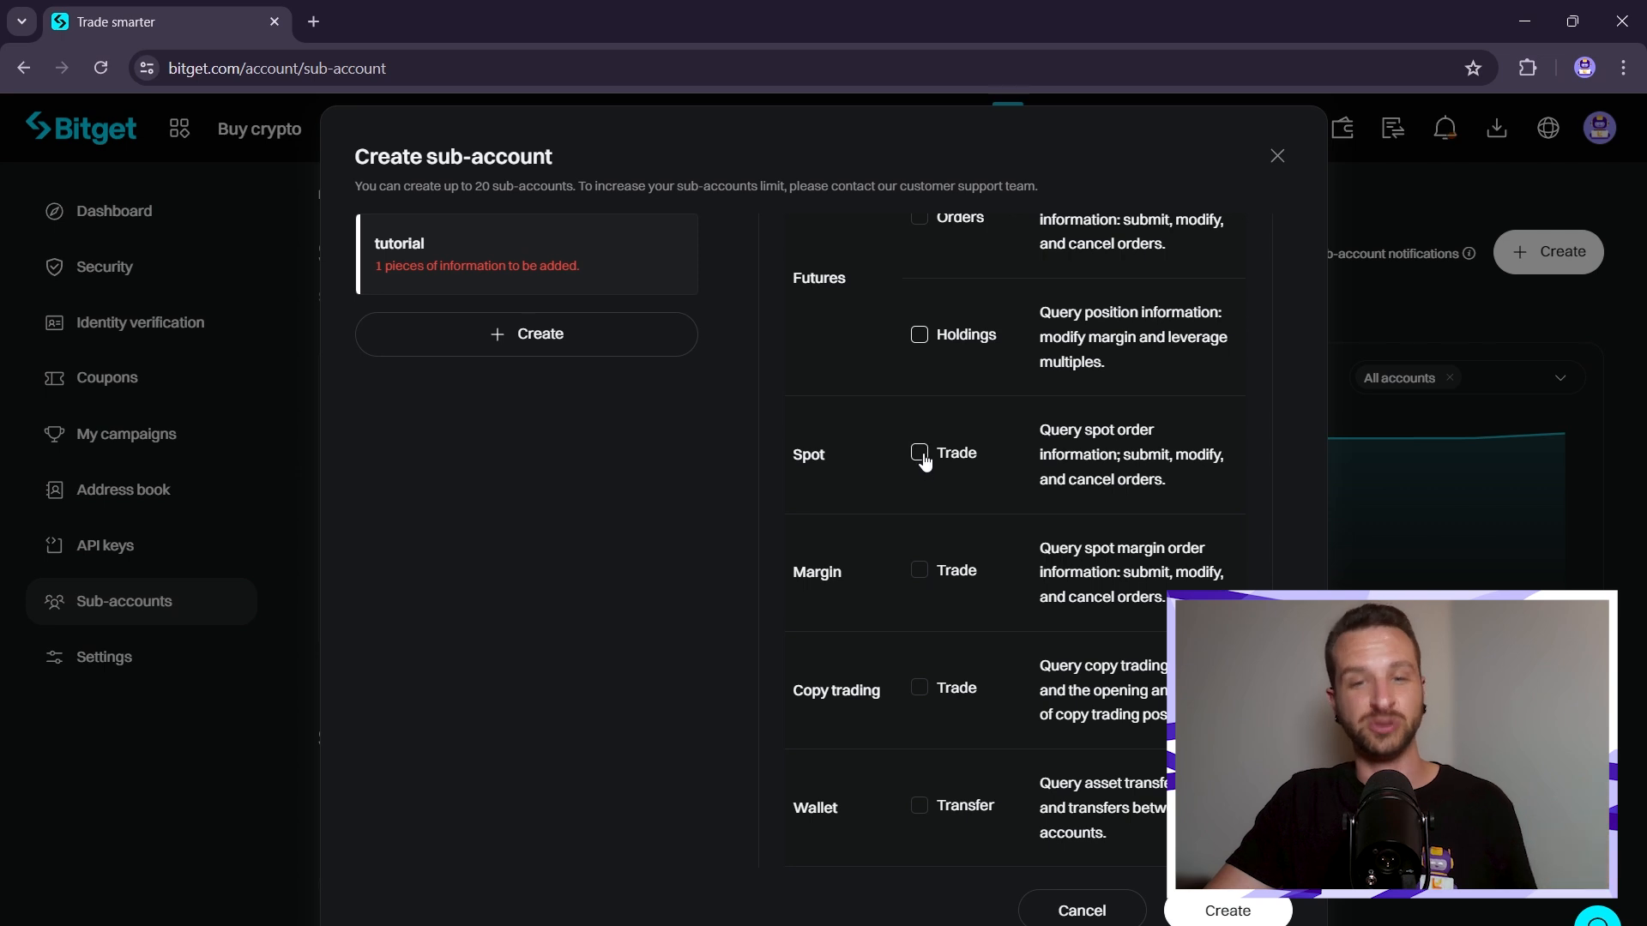
Tick then untick Spot Trade so no permissions remain, down to the Bind IP box
{"action": "left_click", "coordinate": [920, 453]}
{"action": "scroll", "coordinate": [923, 466], "scroll_direction": "down", "scroll_amount": 2}
{"action": "scroll", "coordinate": [921, 440], "scroll_direction": "up", "scroll_amount": 1}
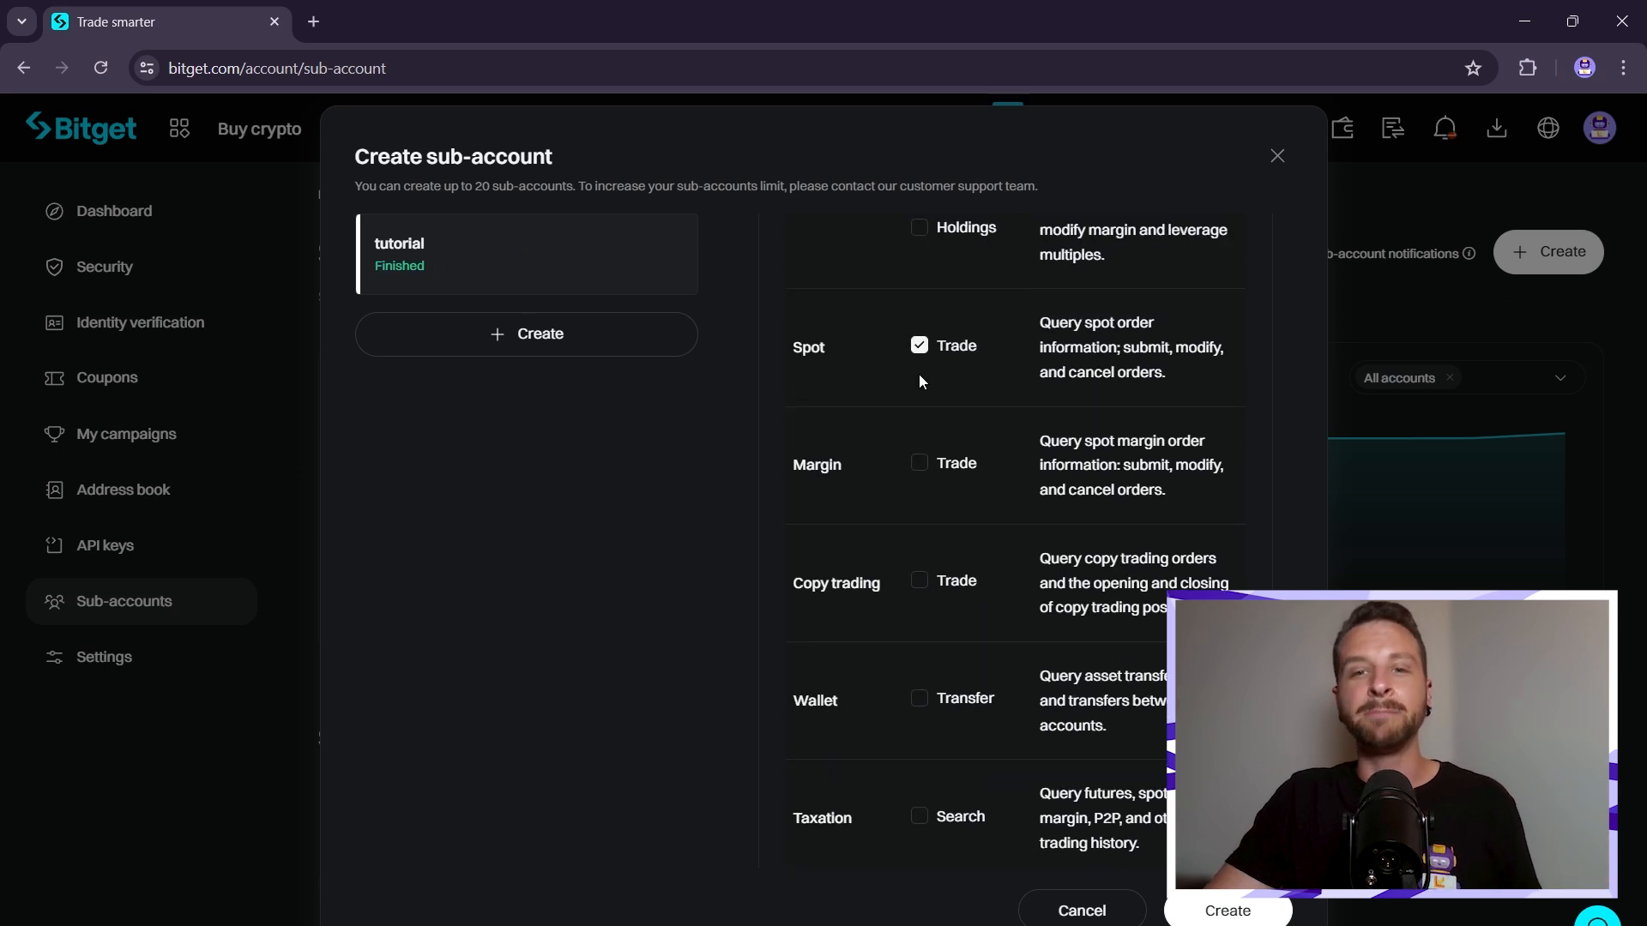
{"action": "left_click", "coordinate": [919, 345]}
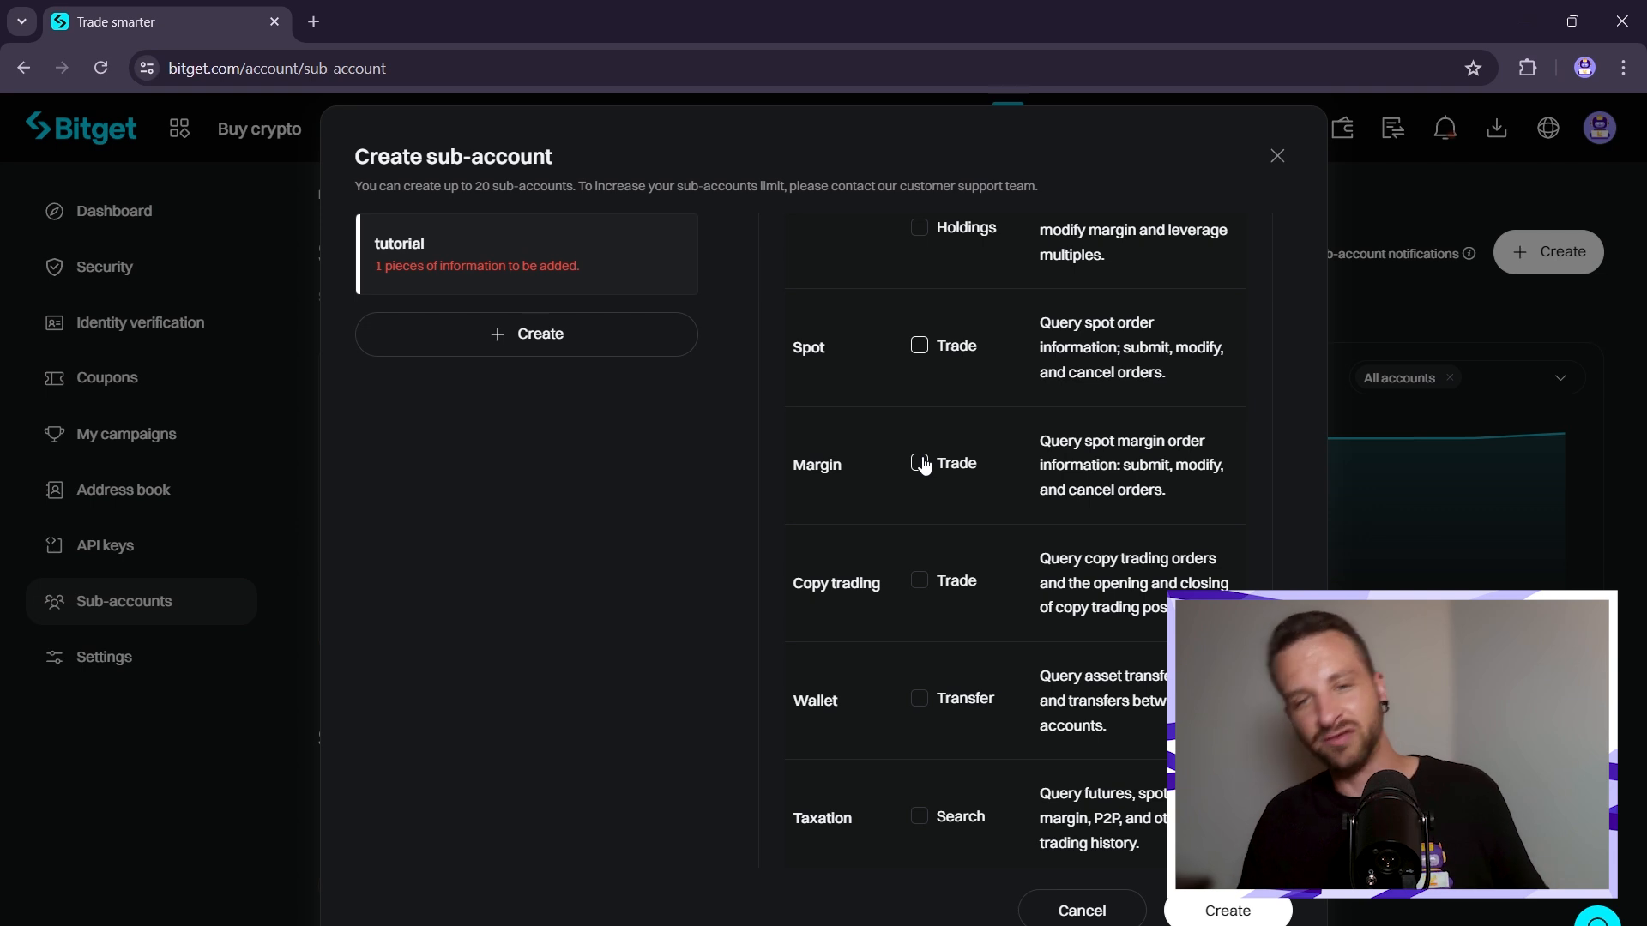
{"action": "scroll", "coordinate": [903, 455], "scroll_direction": "down", "scroll_amount": 1}
{"action": "scroll", "coordinate": [831, 438], "scroll_direction": "down", "scroll_amount": 1}
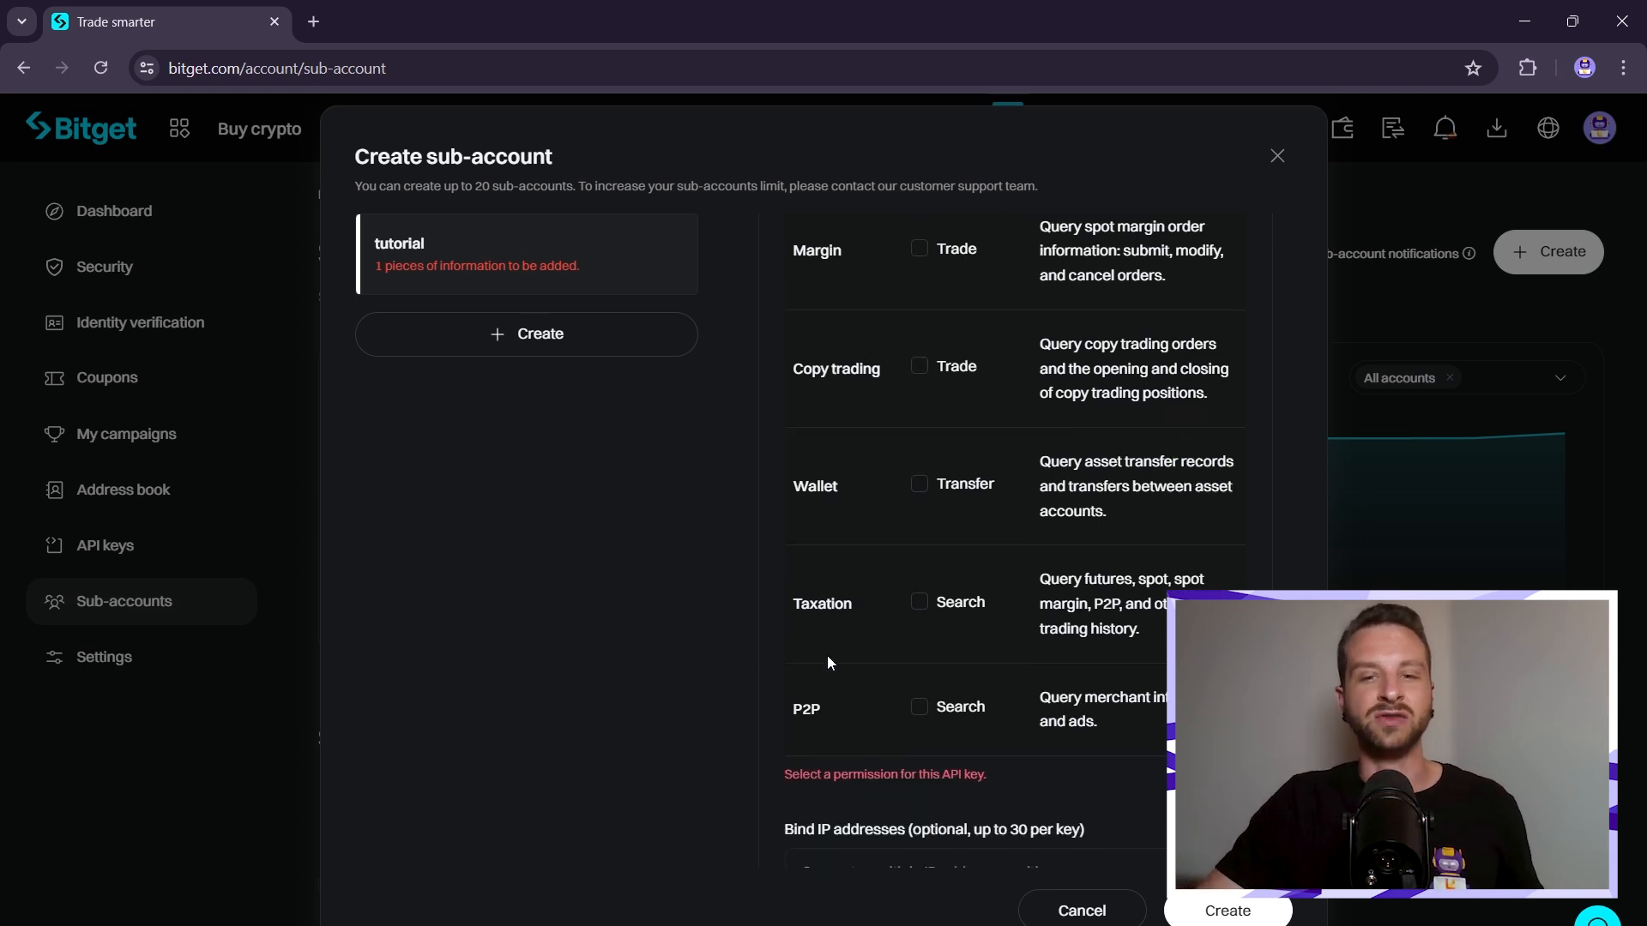
{"action": "scroll", "coordinate": [866, 634], "scroll_direction": "down", "scroll_amount": 2}
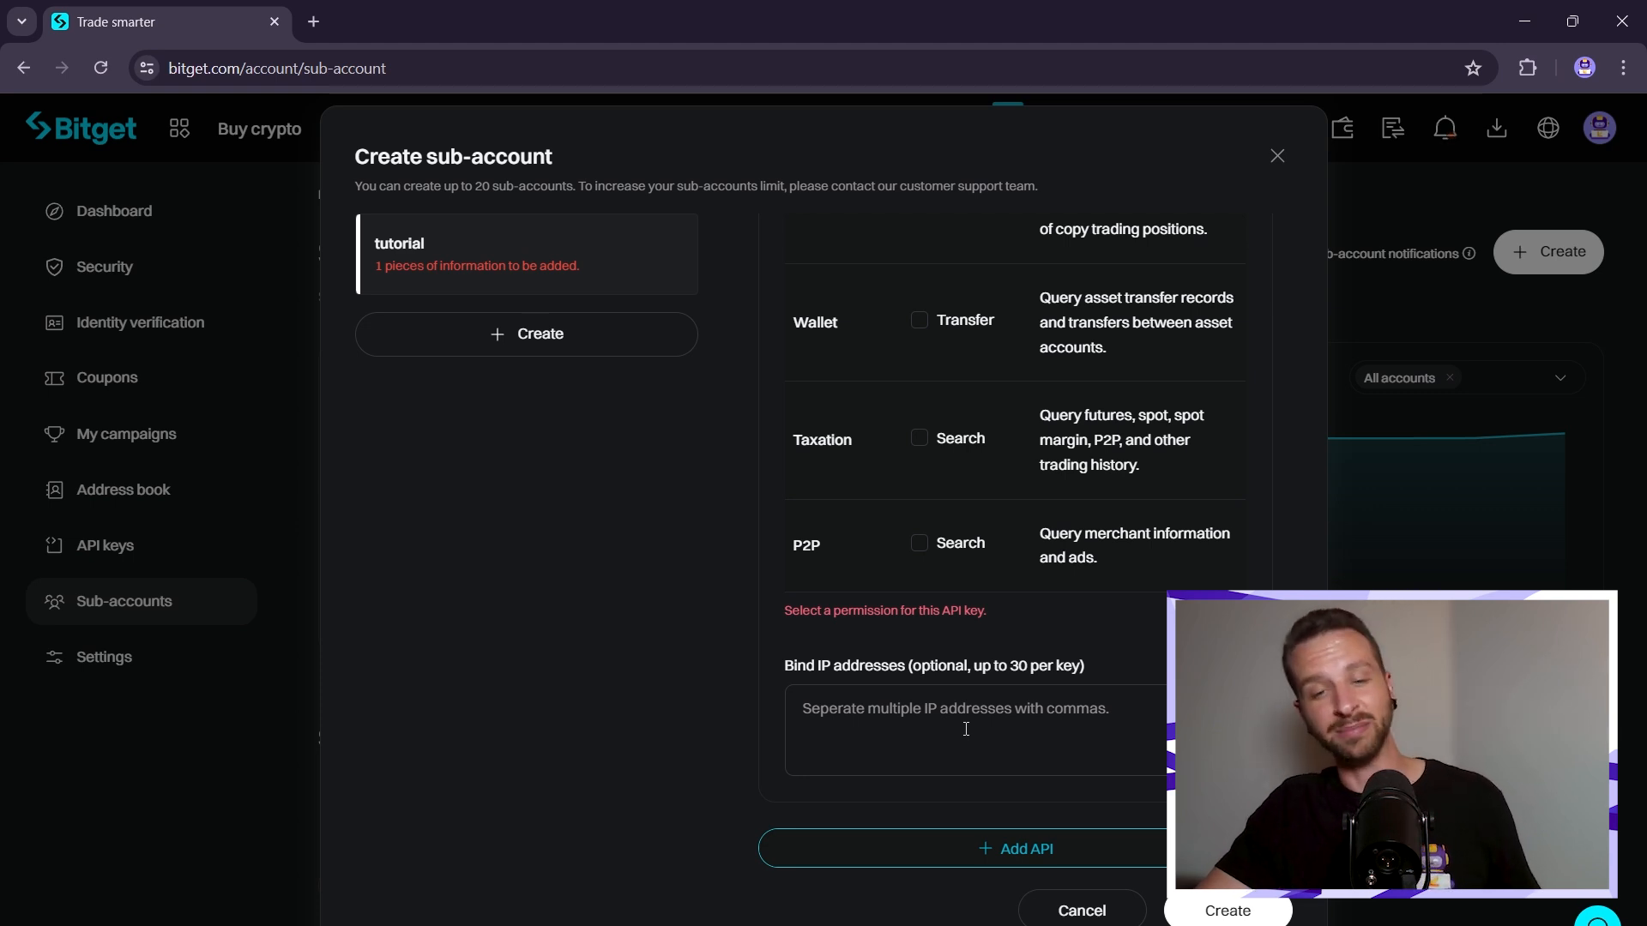
Grant Futures Orders and Futures Holdings permissions and create the tutorial sub-account
{"action": "left_click", "coordinate": [966, 729]}
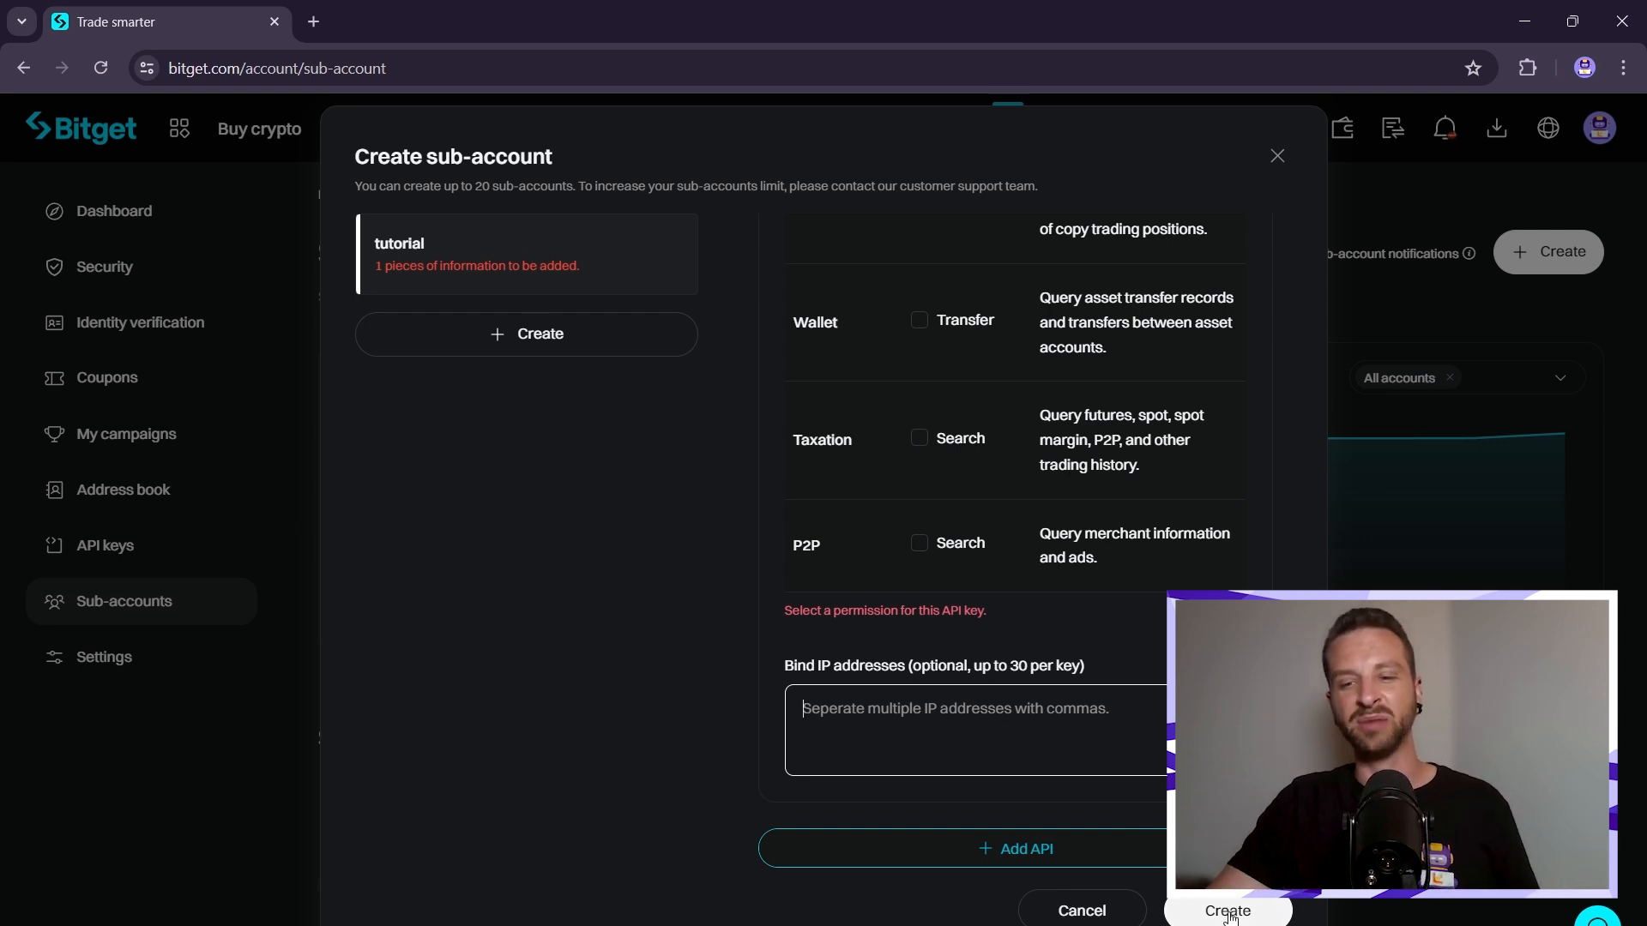
{"action": "scroll", "coordinate": [973, 521], "scroll_direction": "up", "scroll_amount": 10}
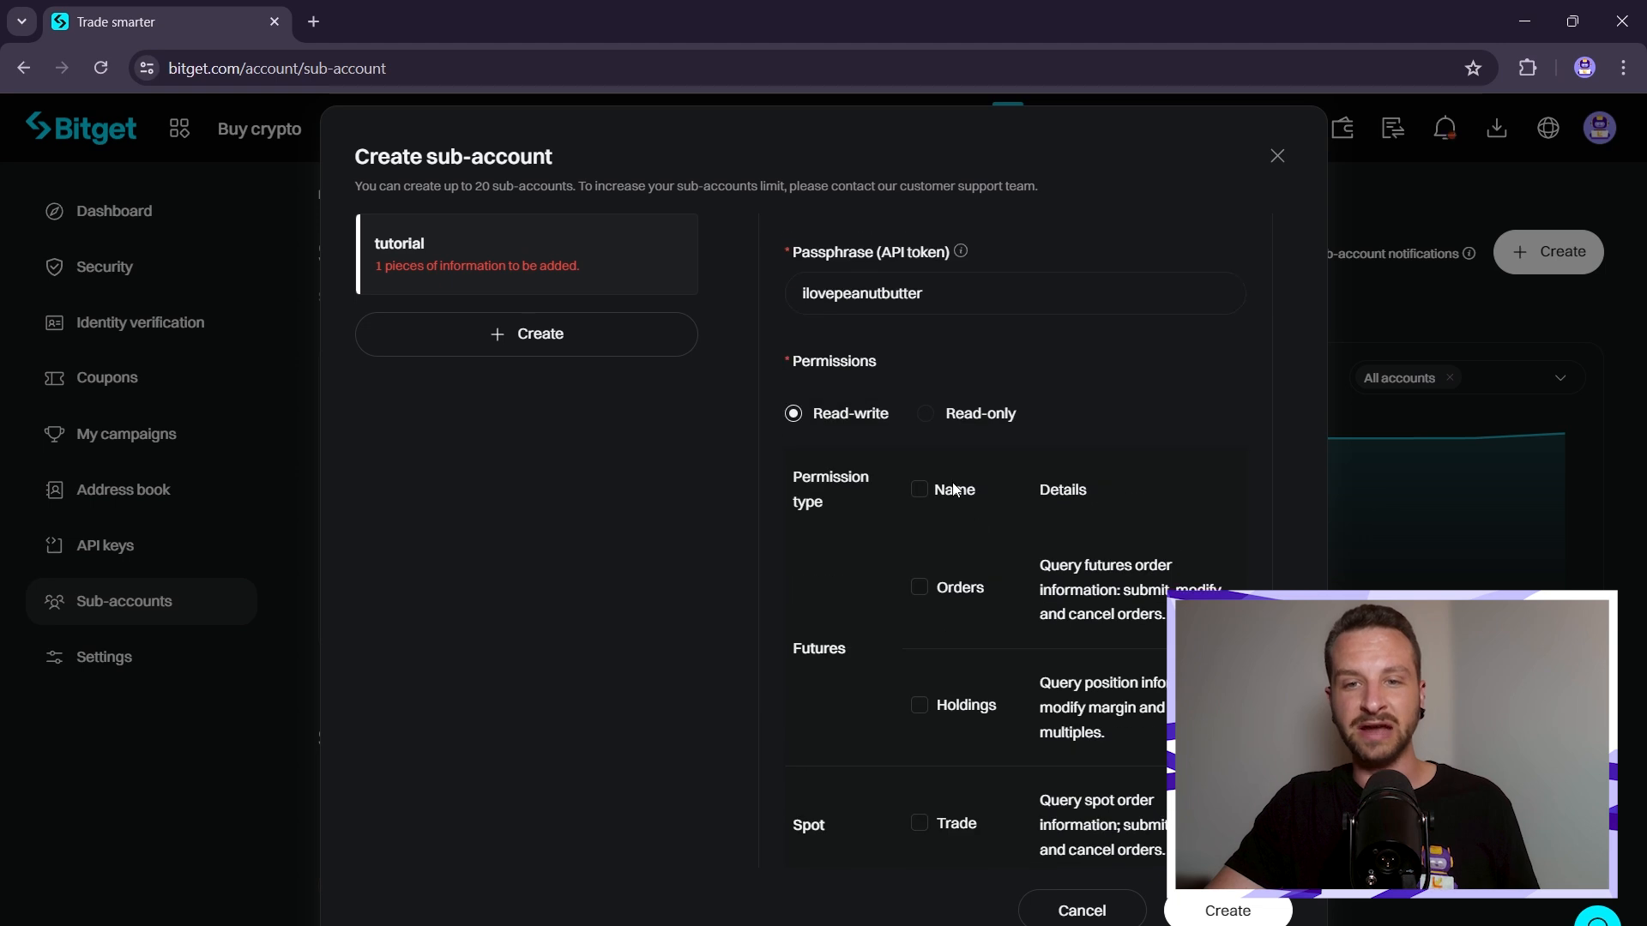
{"action": "scroll", "coordinate": [954, 489], "scroll_direction": "down", "scroll_amount": 1}
{"action": "left_click", "coordinate": [930, 483]}
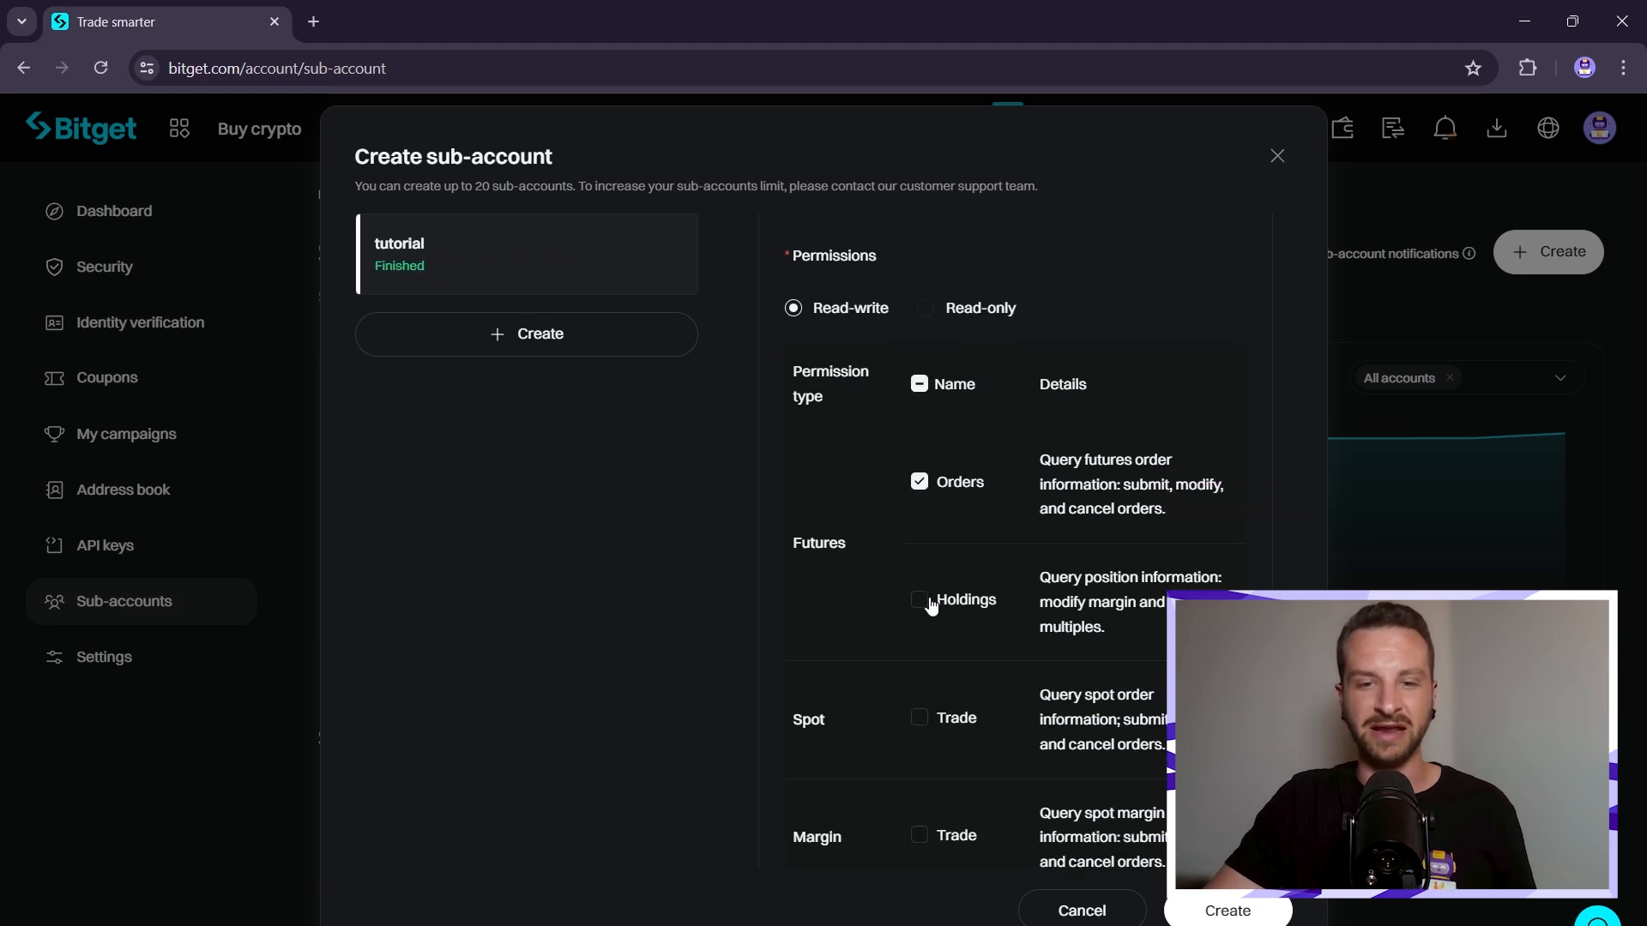
{"action": "left_click", "coordinate": [931, 604]}
{"action": "scroll", "coordinate": [941, 437], "scroll_direction": "down", "scroll_amount": 2}
{"action": "scroll", "coordinate": [950, 380], "scroll_direction": "up", "scroll_amount": 1}
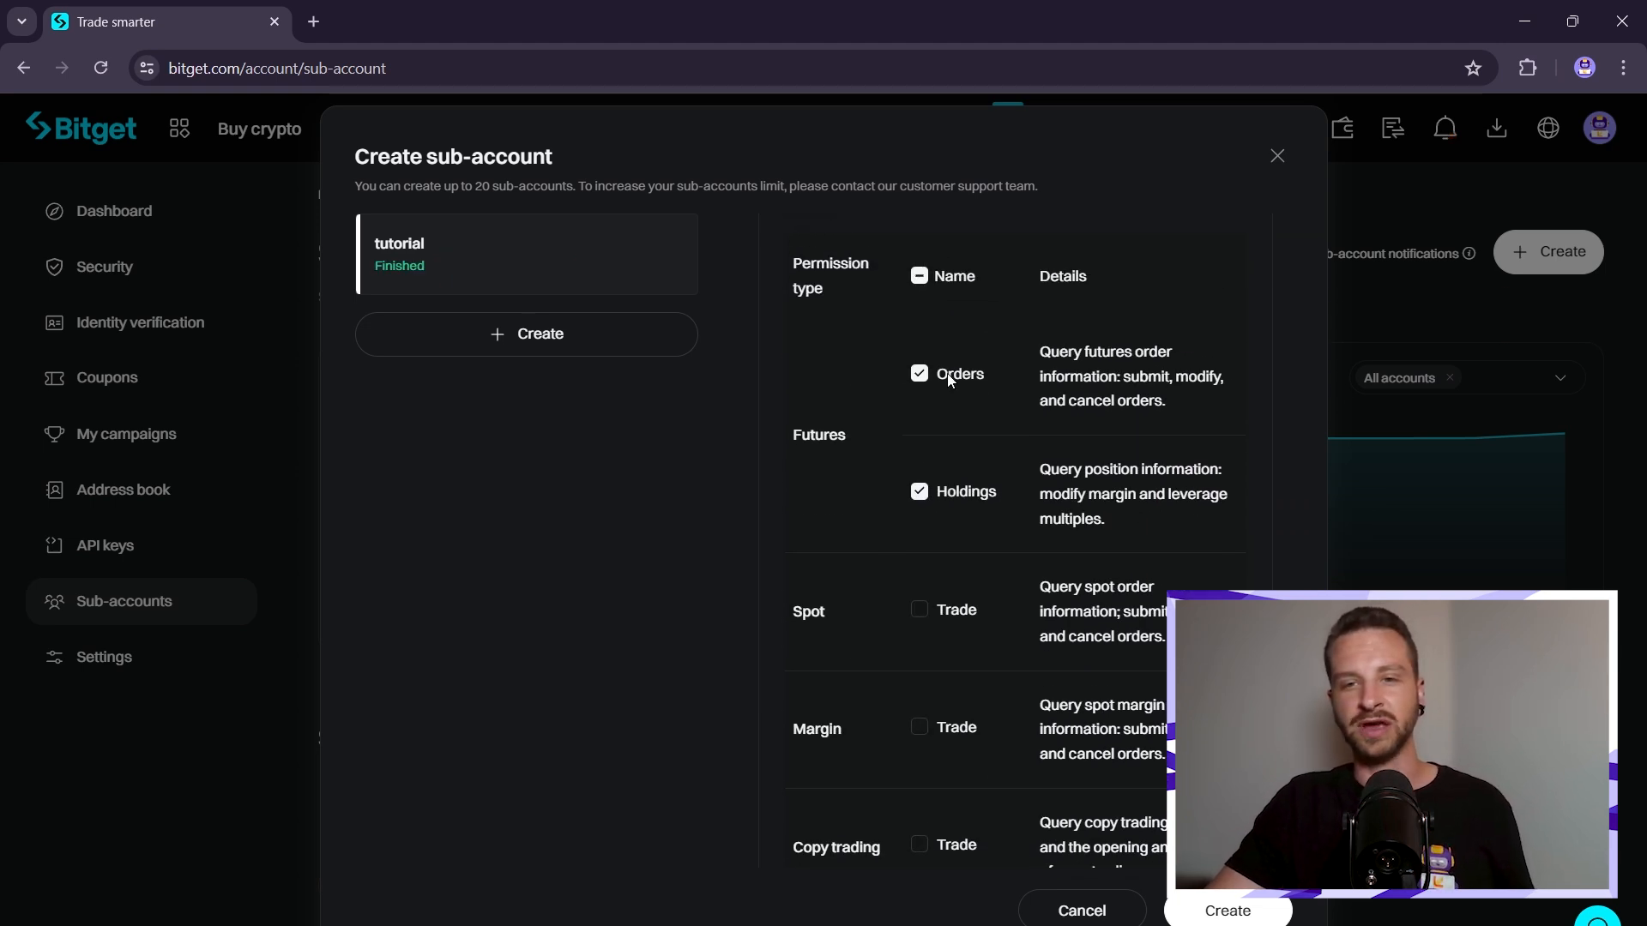
{"action": "scroll", "coordinate": [951, 380], "scroll_direction": "down", "scroll_amount": 6}
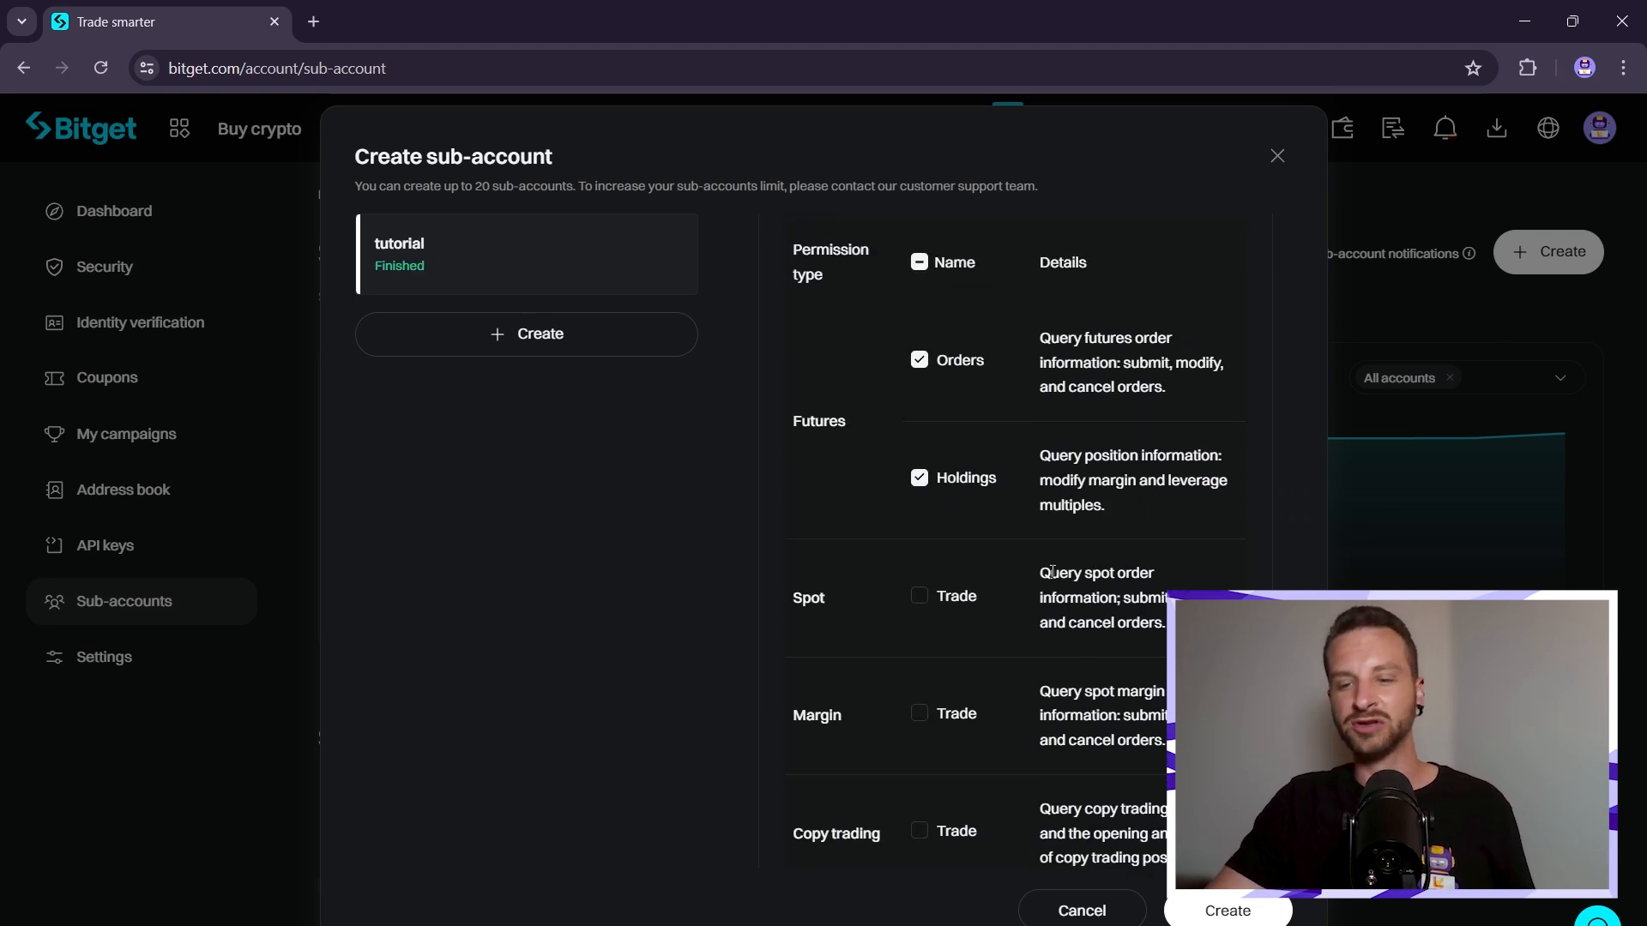
{"action": "left_click", "coordinate": [1230, 914]}
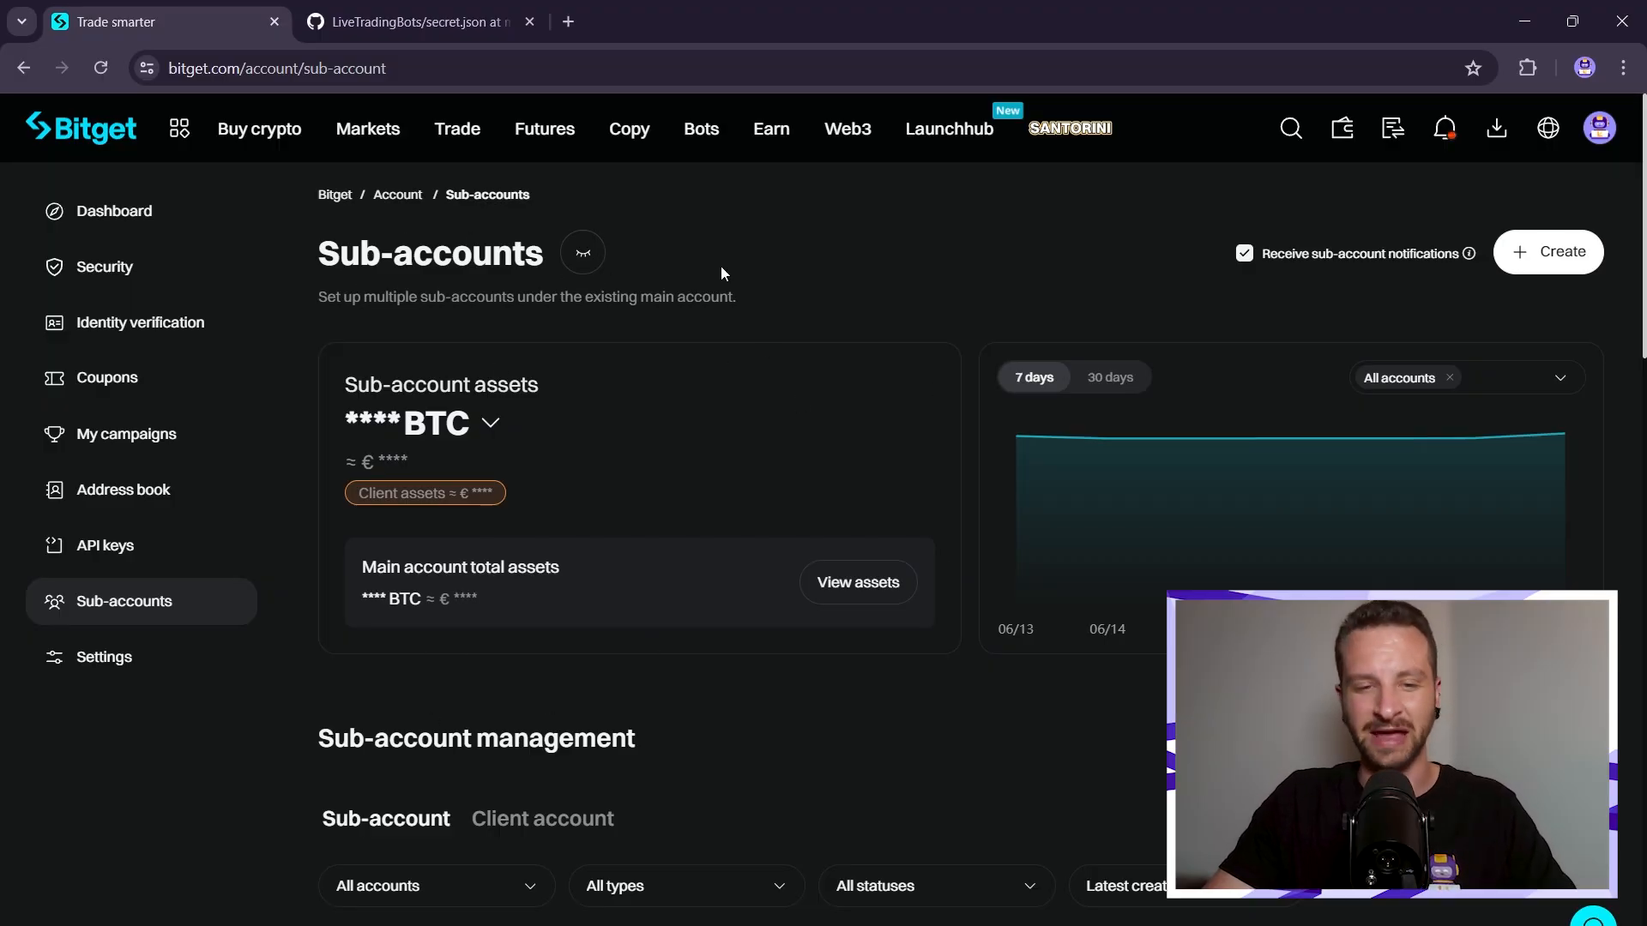
{"action": "scroll", "coordinate": [760, 669], "scroll_direction": "down", "scroll_amount": 1}
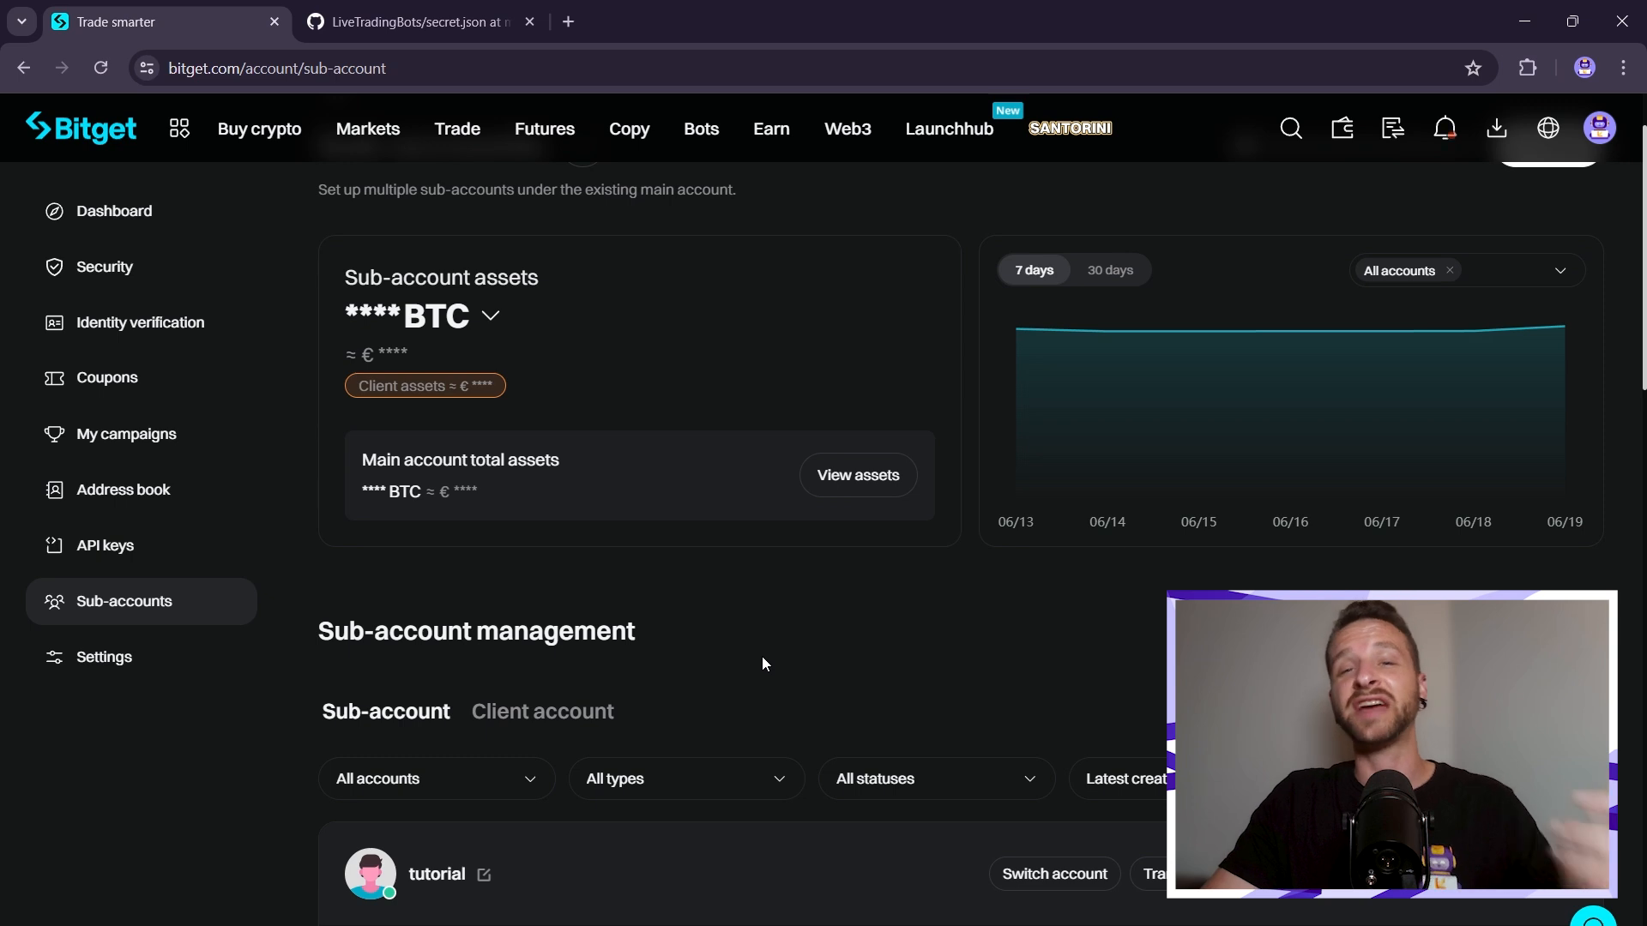
{"action": "scroll", "coordinate": [762, 656], "scroll_direction": "up", "scroll_amount": 1}
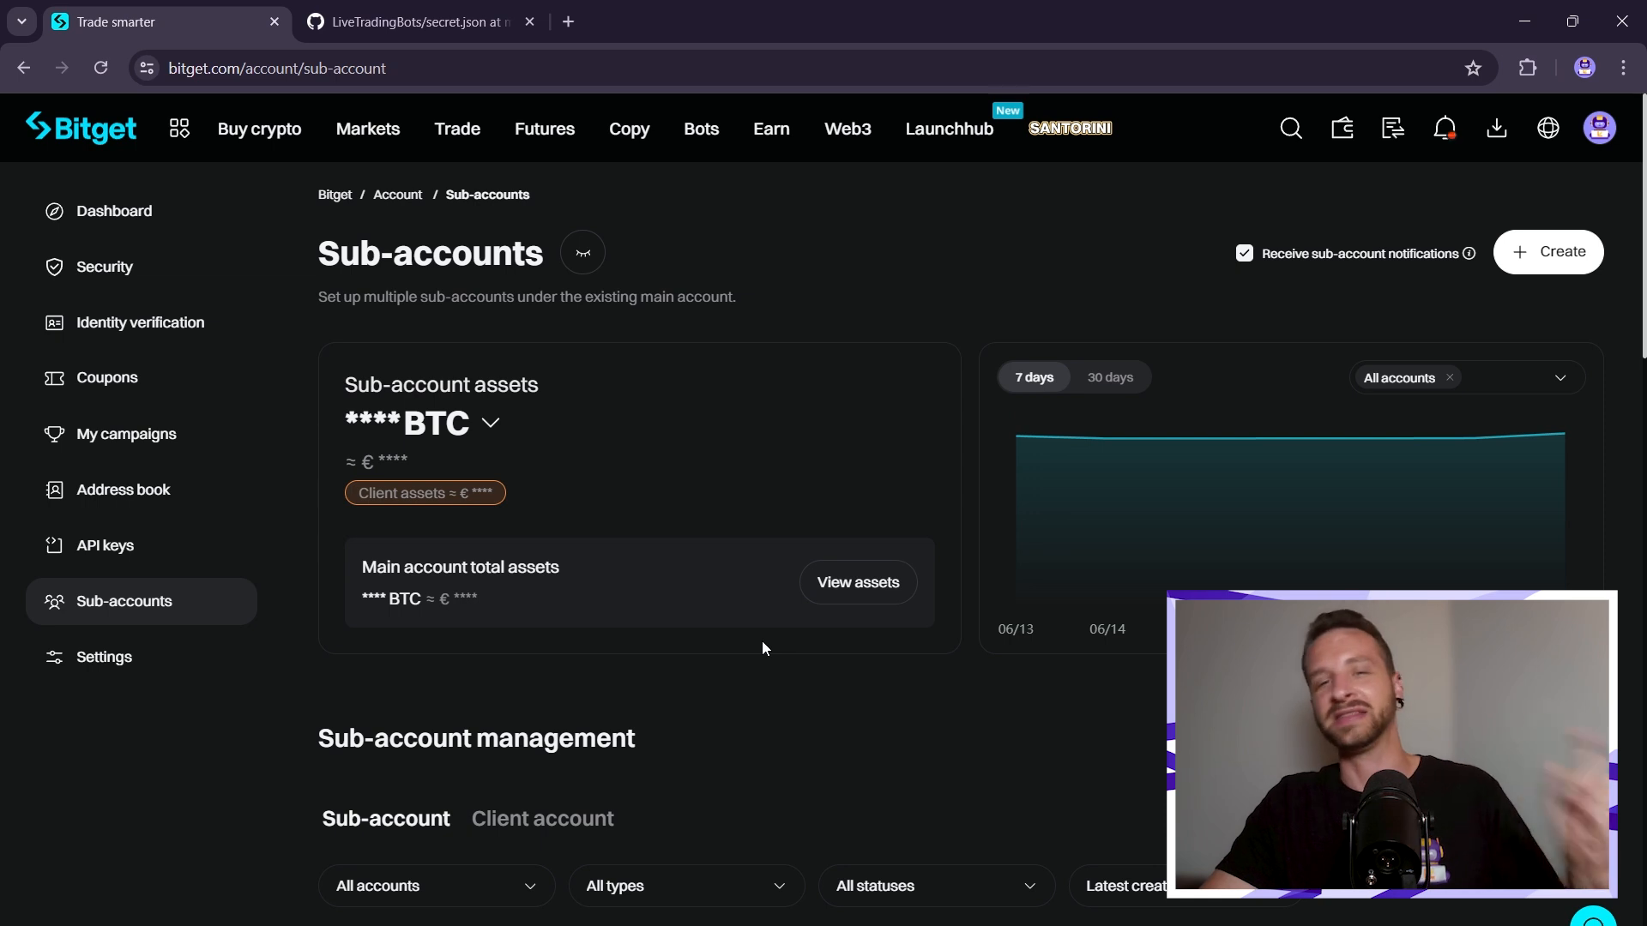
{"action": "scroll", "coordinate": [764, 646], "scroll_direction": "down", "scroll_amount": 2}
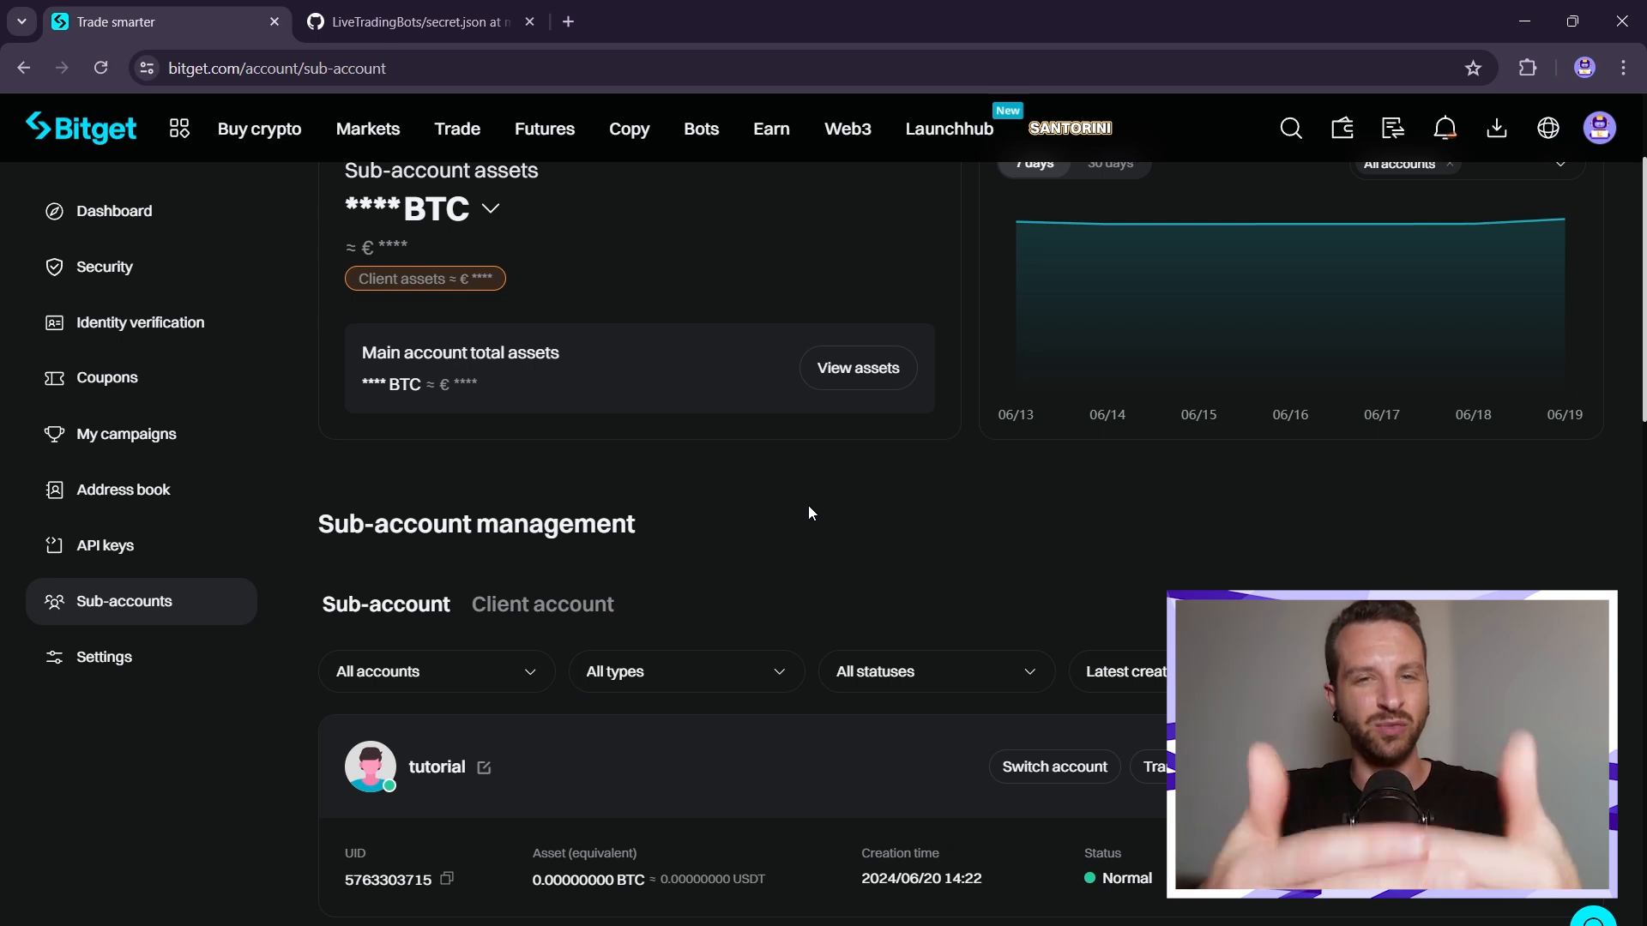
{"action": "scroll", "coordinate": [905, 502], "scroll_direction": "down", "scroll_amount": 1}
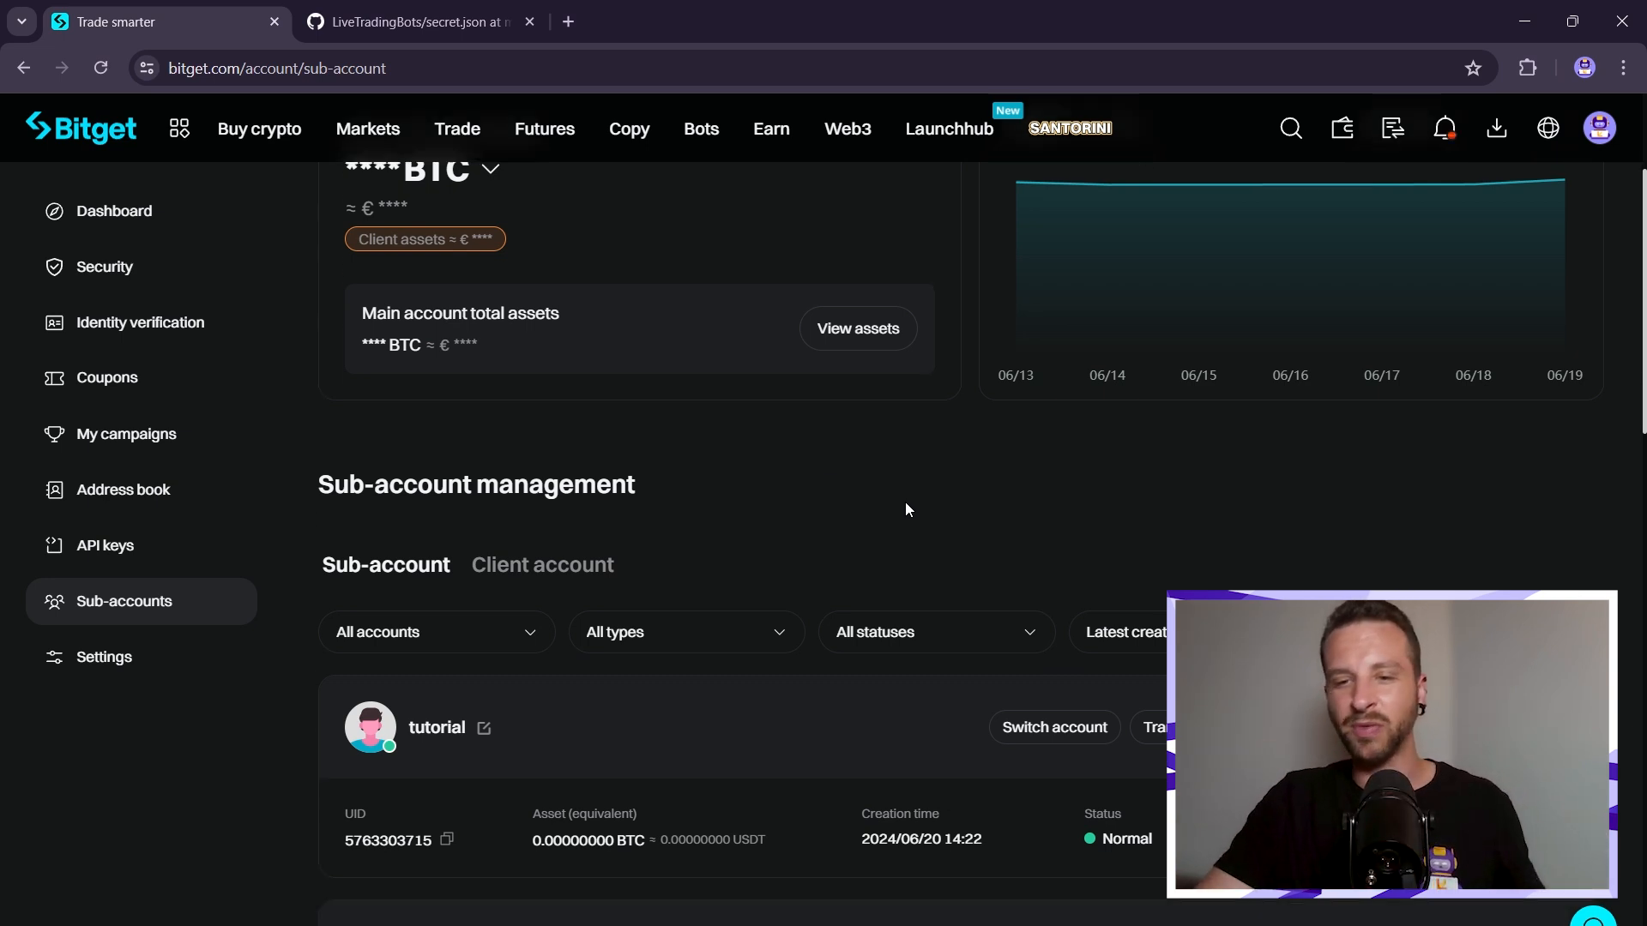
{"action": "scroll", "coordinate": [863, 433], "scroll_direction": "up", "scroll_amount": 3}
{"action": "scroll", "coordinate": [1078, 571], "scroll_direction": "down", "scroll_amount": 7}
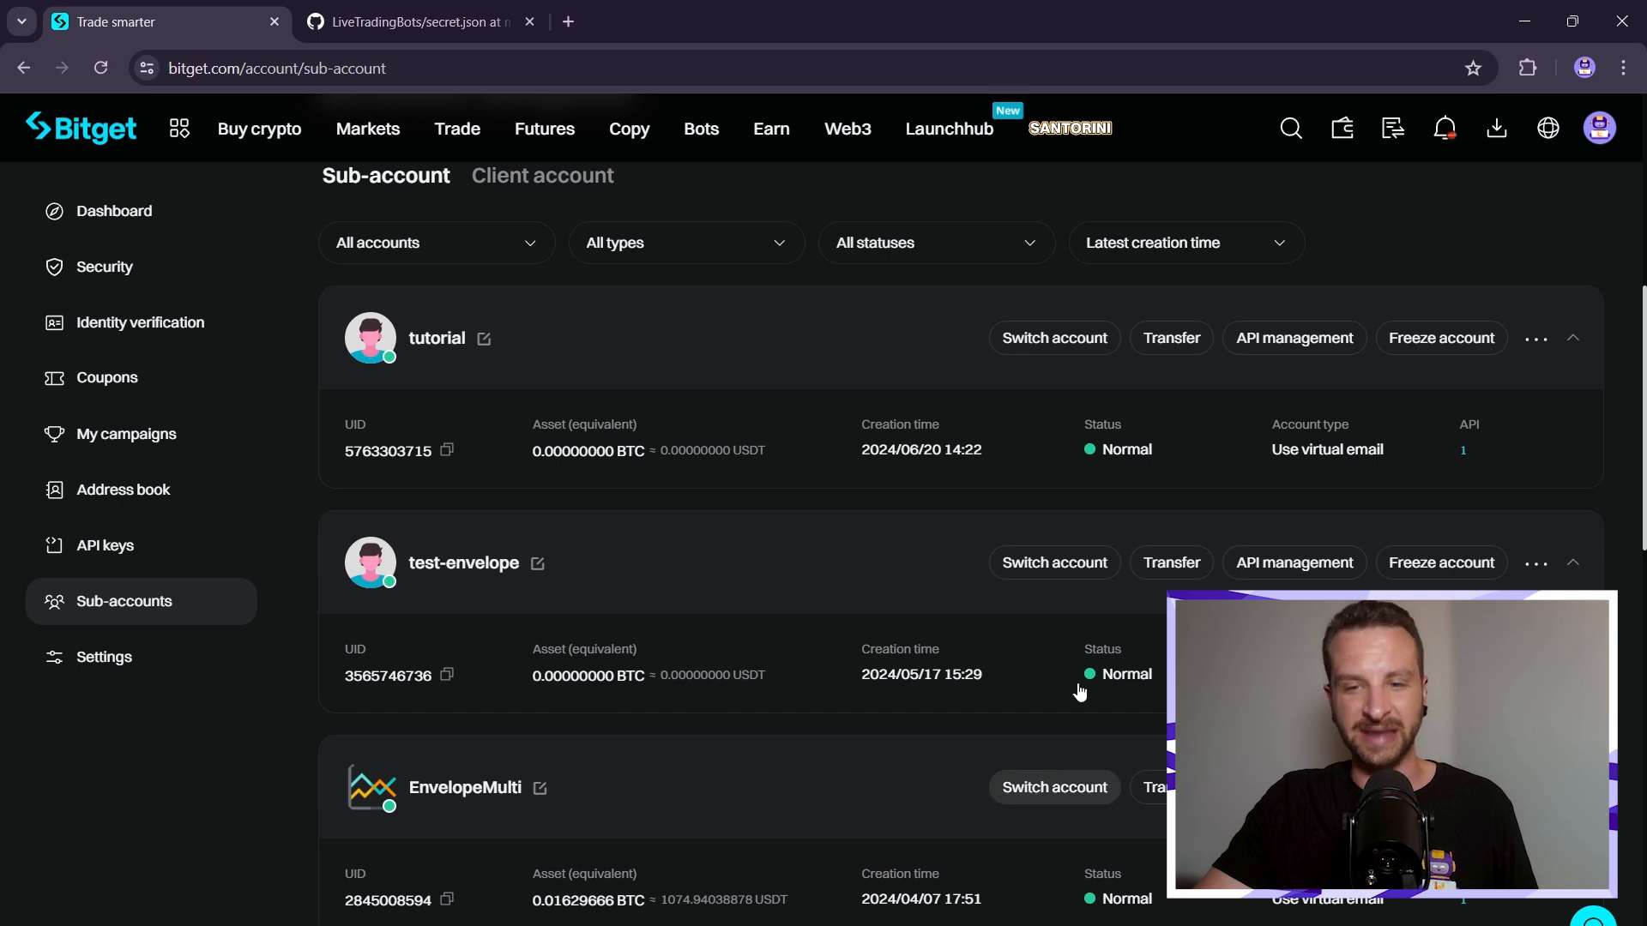
{"action": "scroll", "coordinate": [1360, 478], "scroll_direction": "up", "scroll_amount": 4}
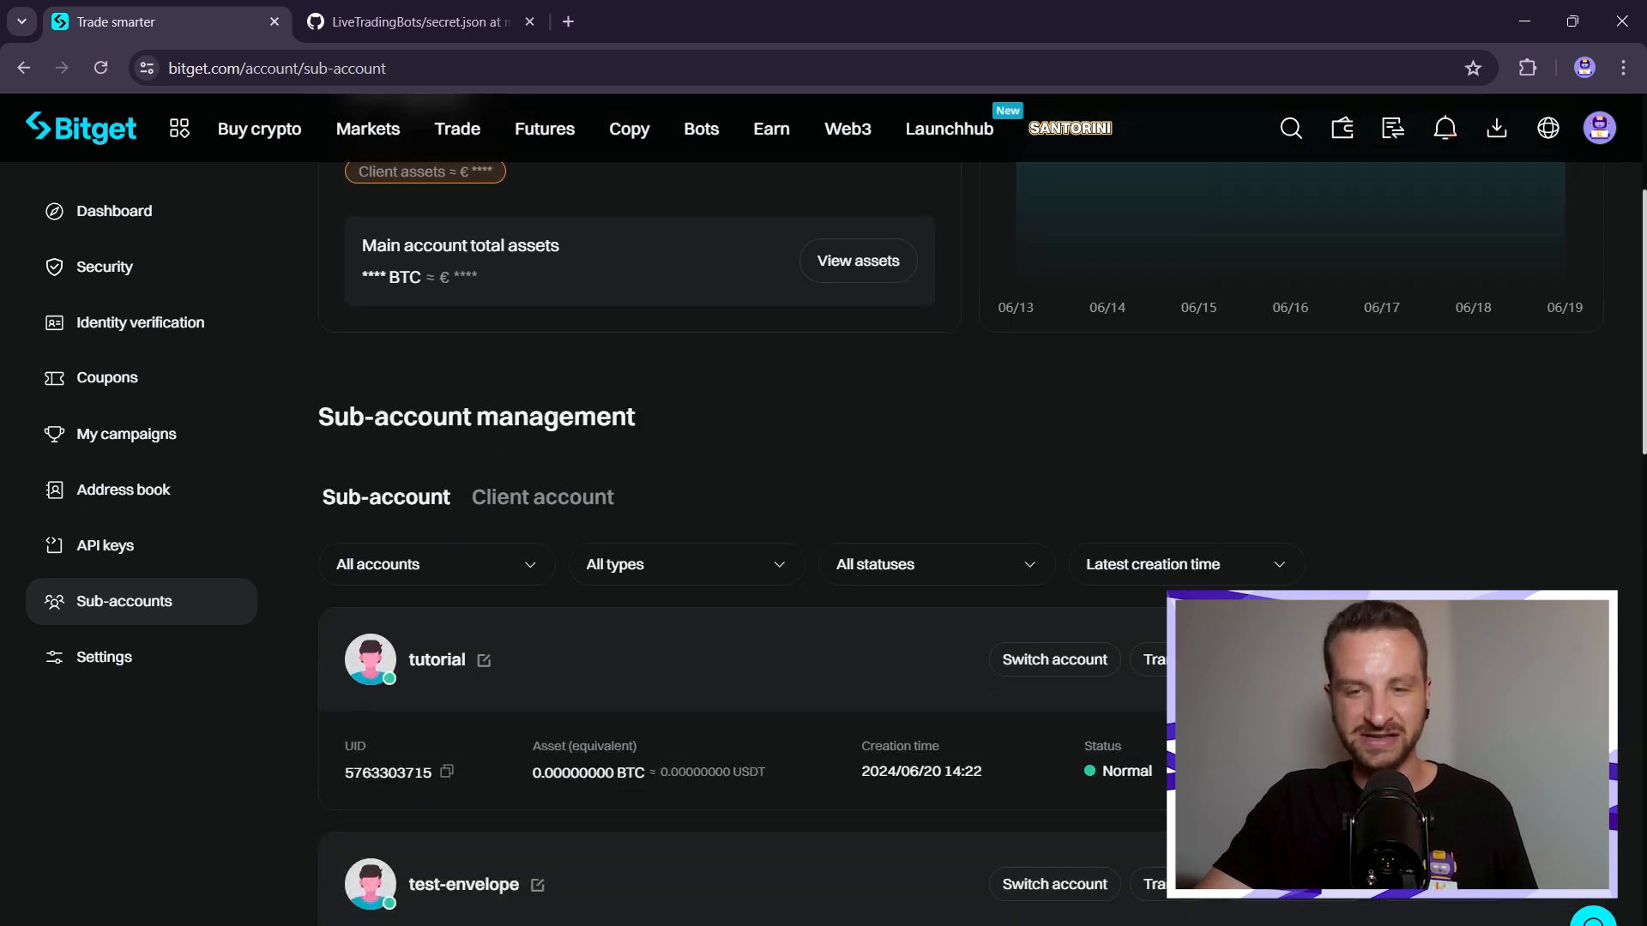
{"action": "scroll", "coordinate": [1055, 660], "scroll_direction": "up", "scroll_amount": 1}
{"action": "mouse_move", "coordinate": [1609, 146]}
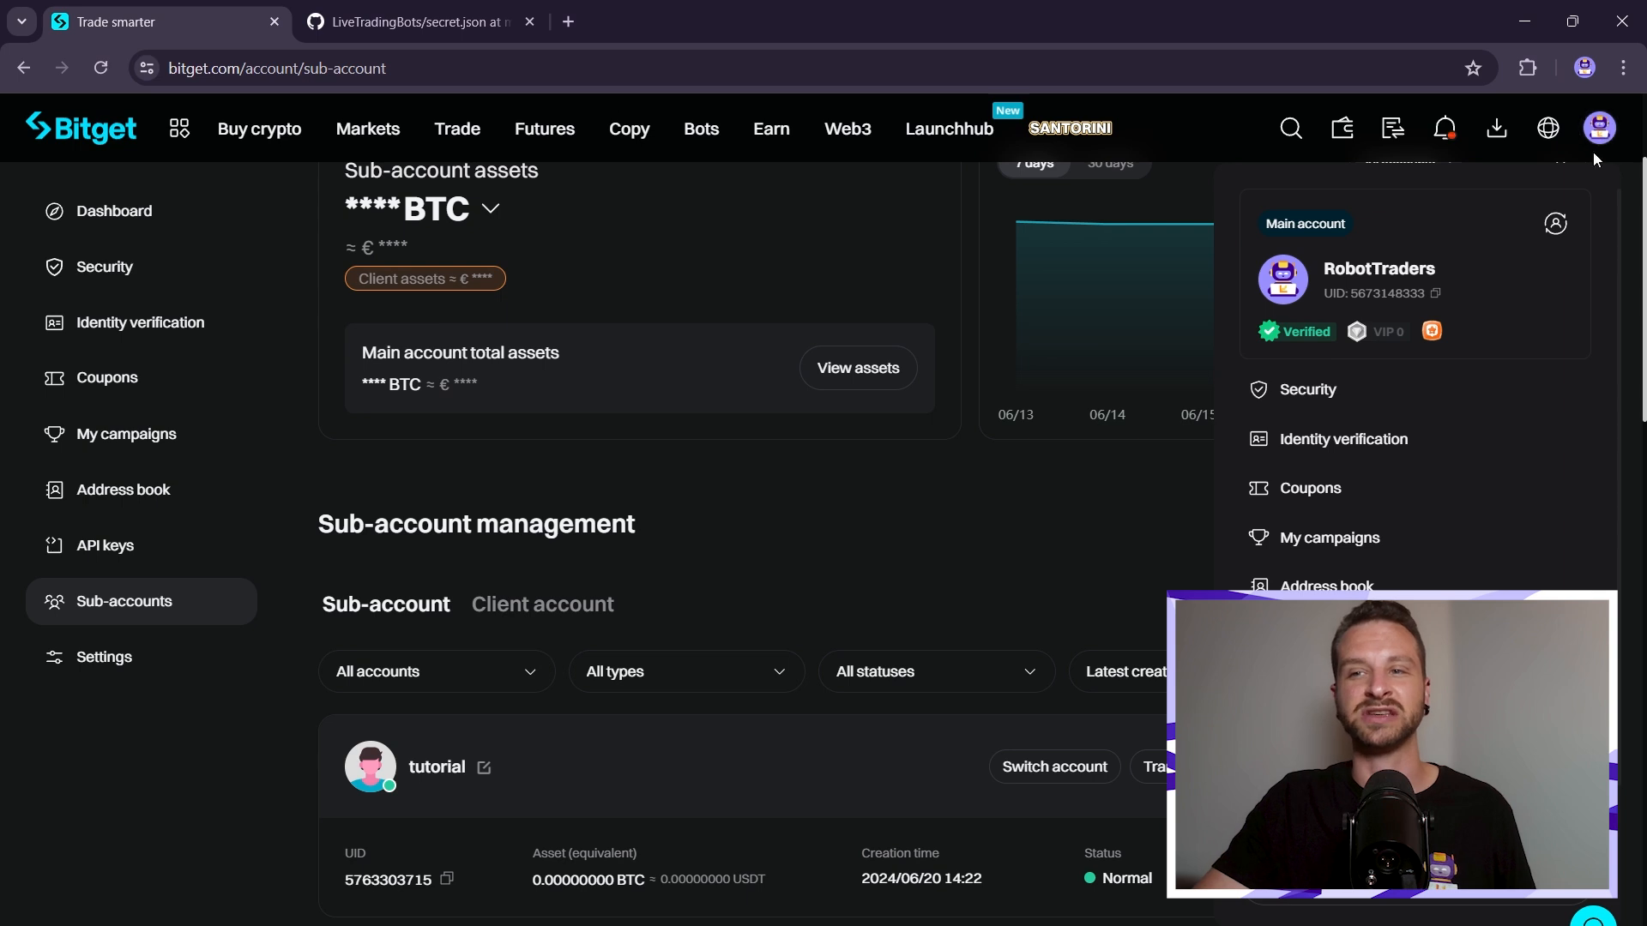
{"action": "left_click", "coordinate": [1555, 223]}
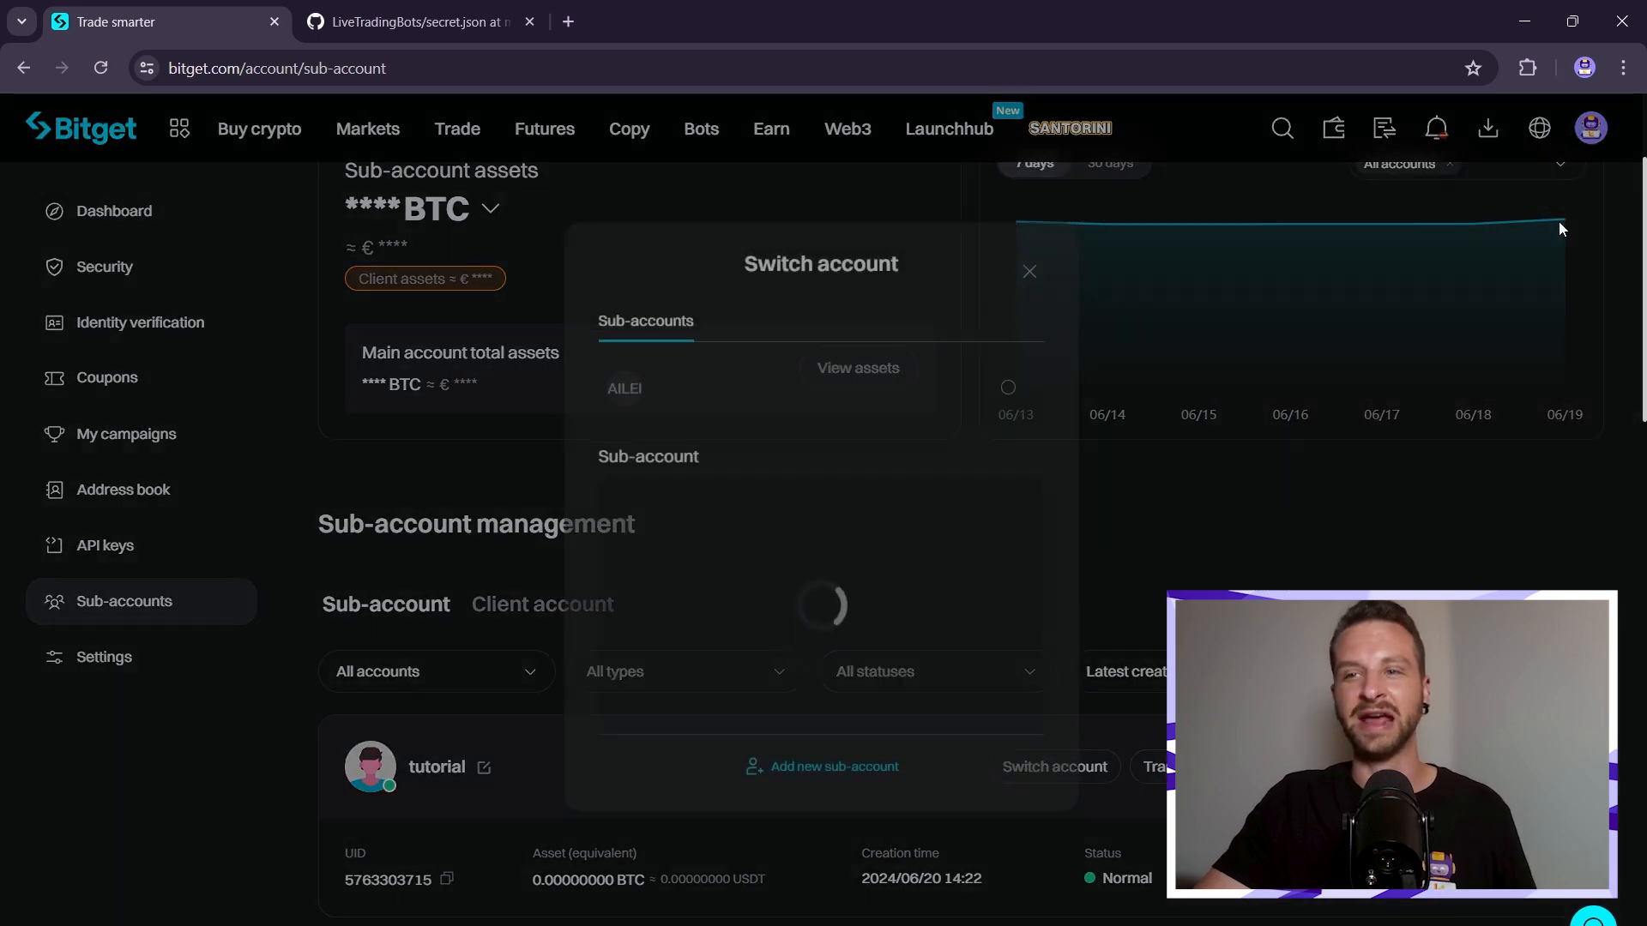
{"action": "scroll", "coordinate": [864, 717], "scroll_direction": "down", "scroll_amount": 3}
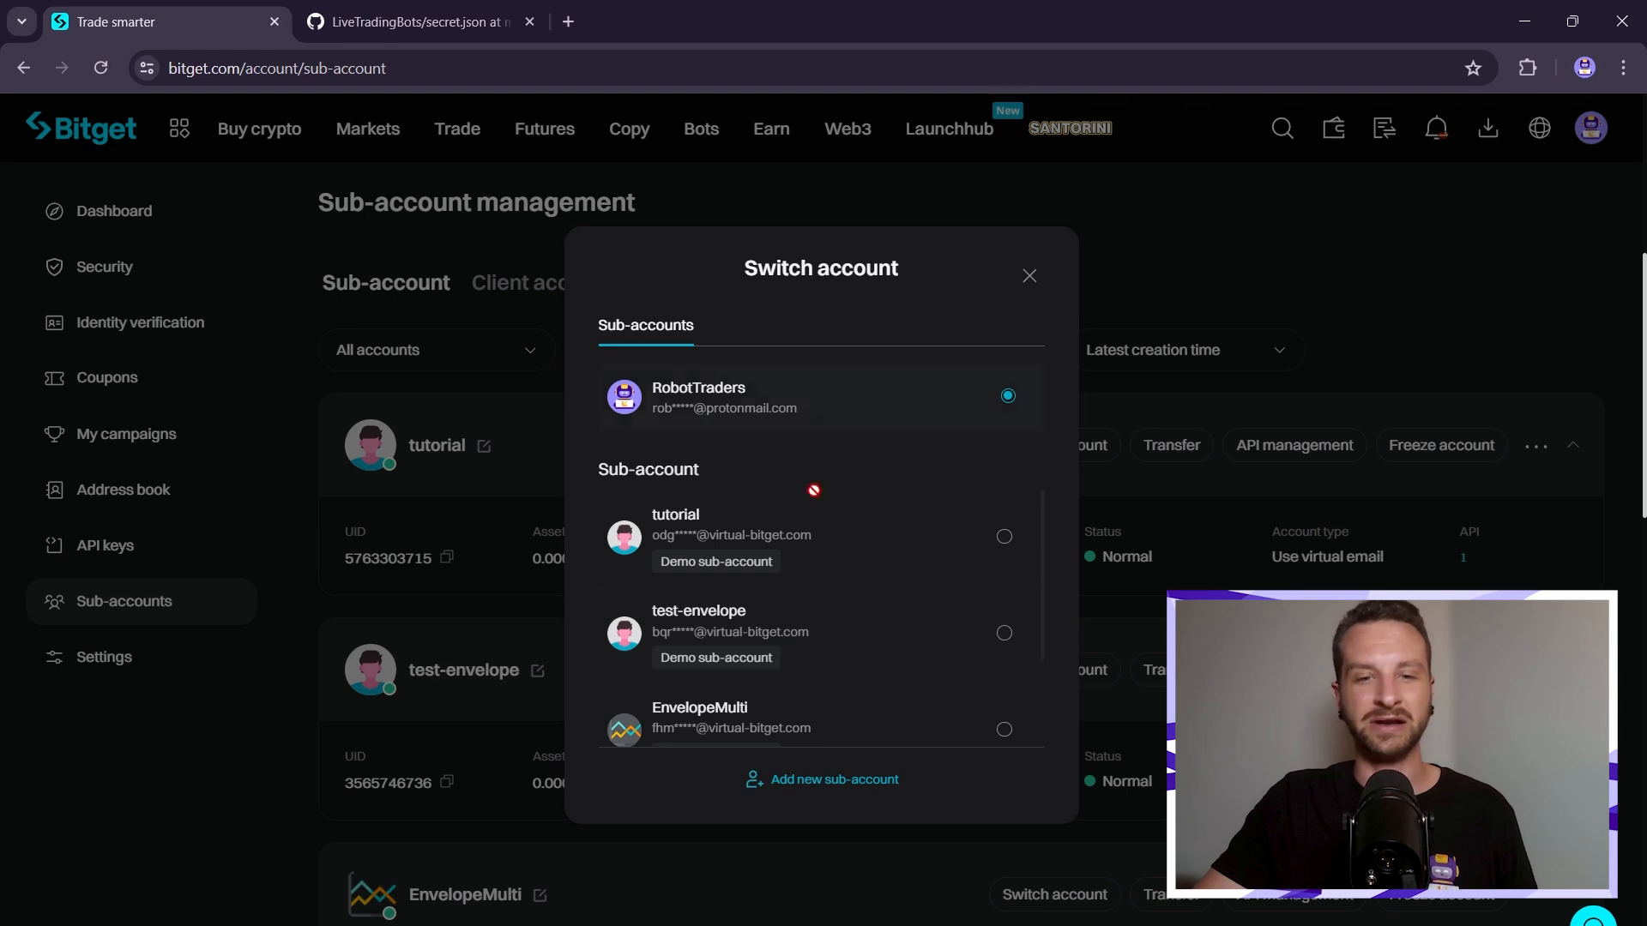
{"action": "left_click", "coordinate": [1029, 275]}
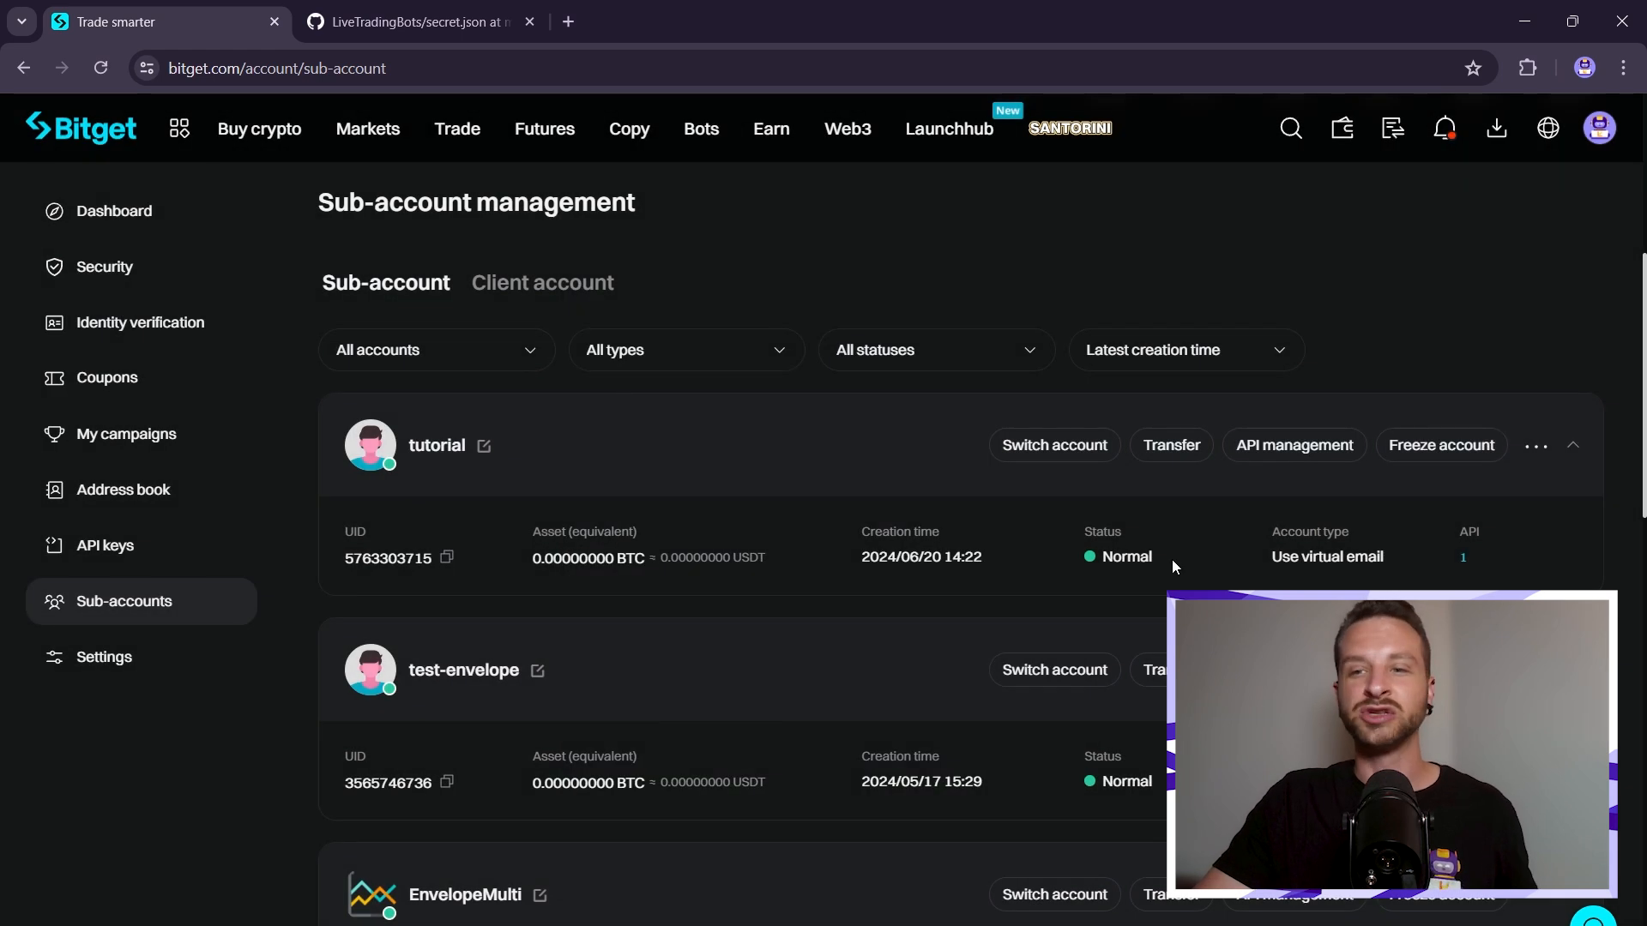
{"action": "scroll", "coordinate": [1047, 577], "scroll_direction": "down", "scroll_amount": 1}
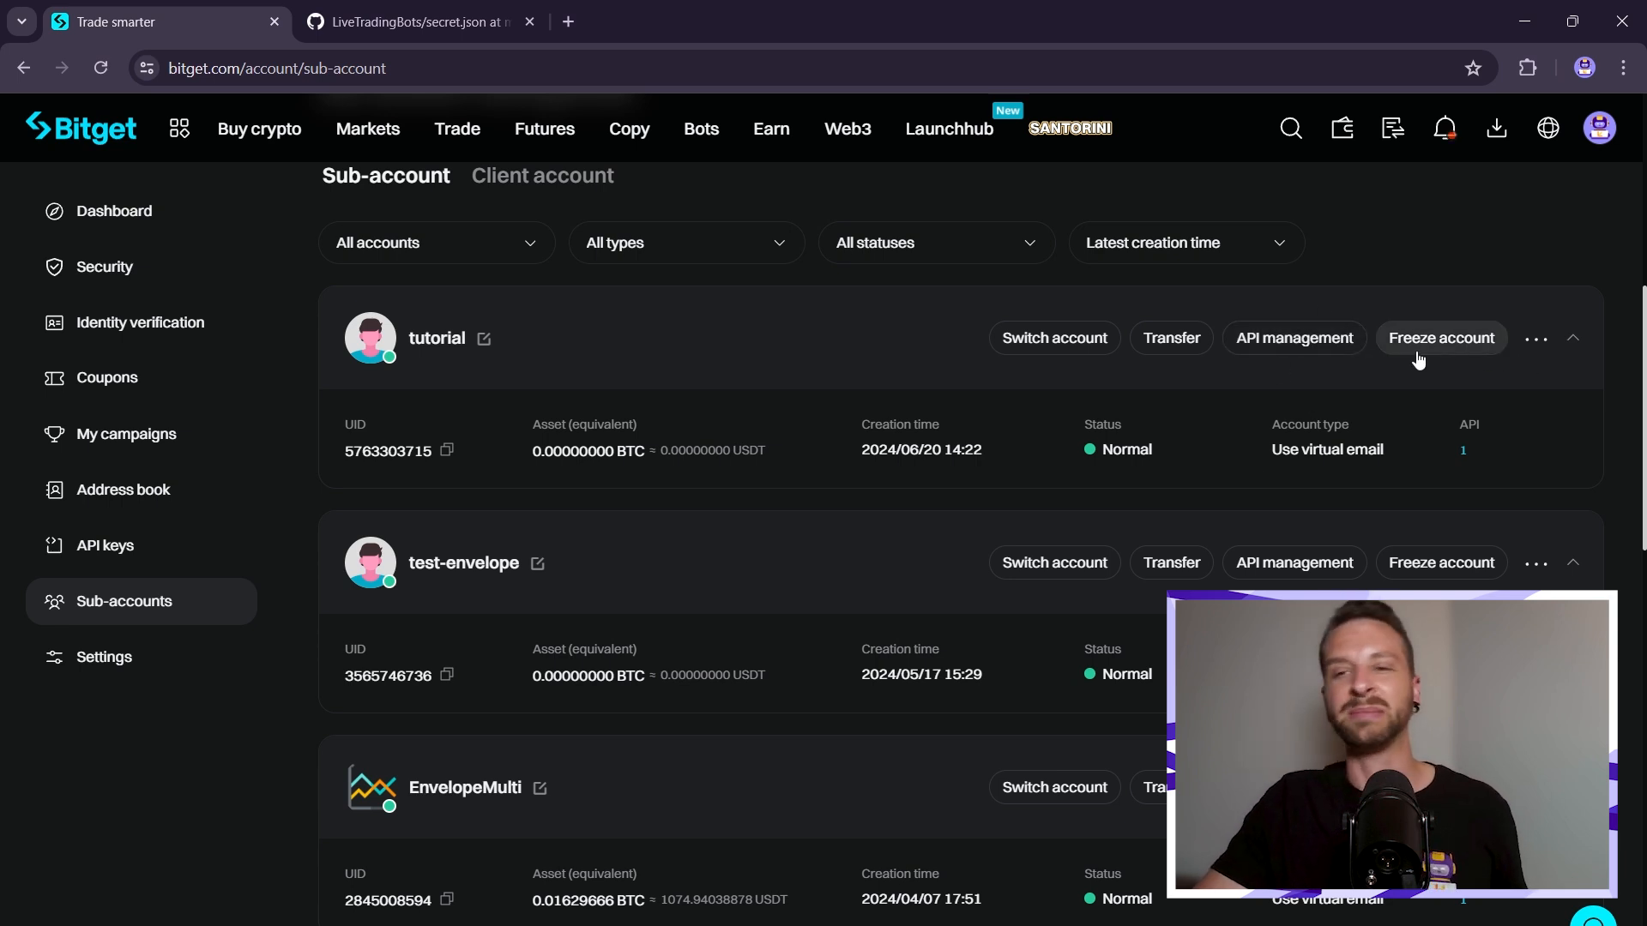
{"action": "scroll", "coordinate": [1412, 562], "scroll_direction": "down", "scroll_amount": 2}
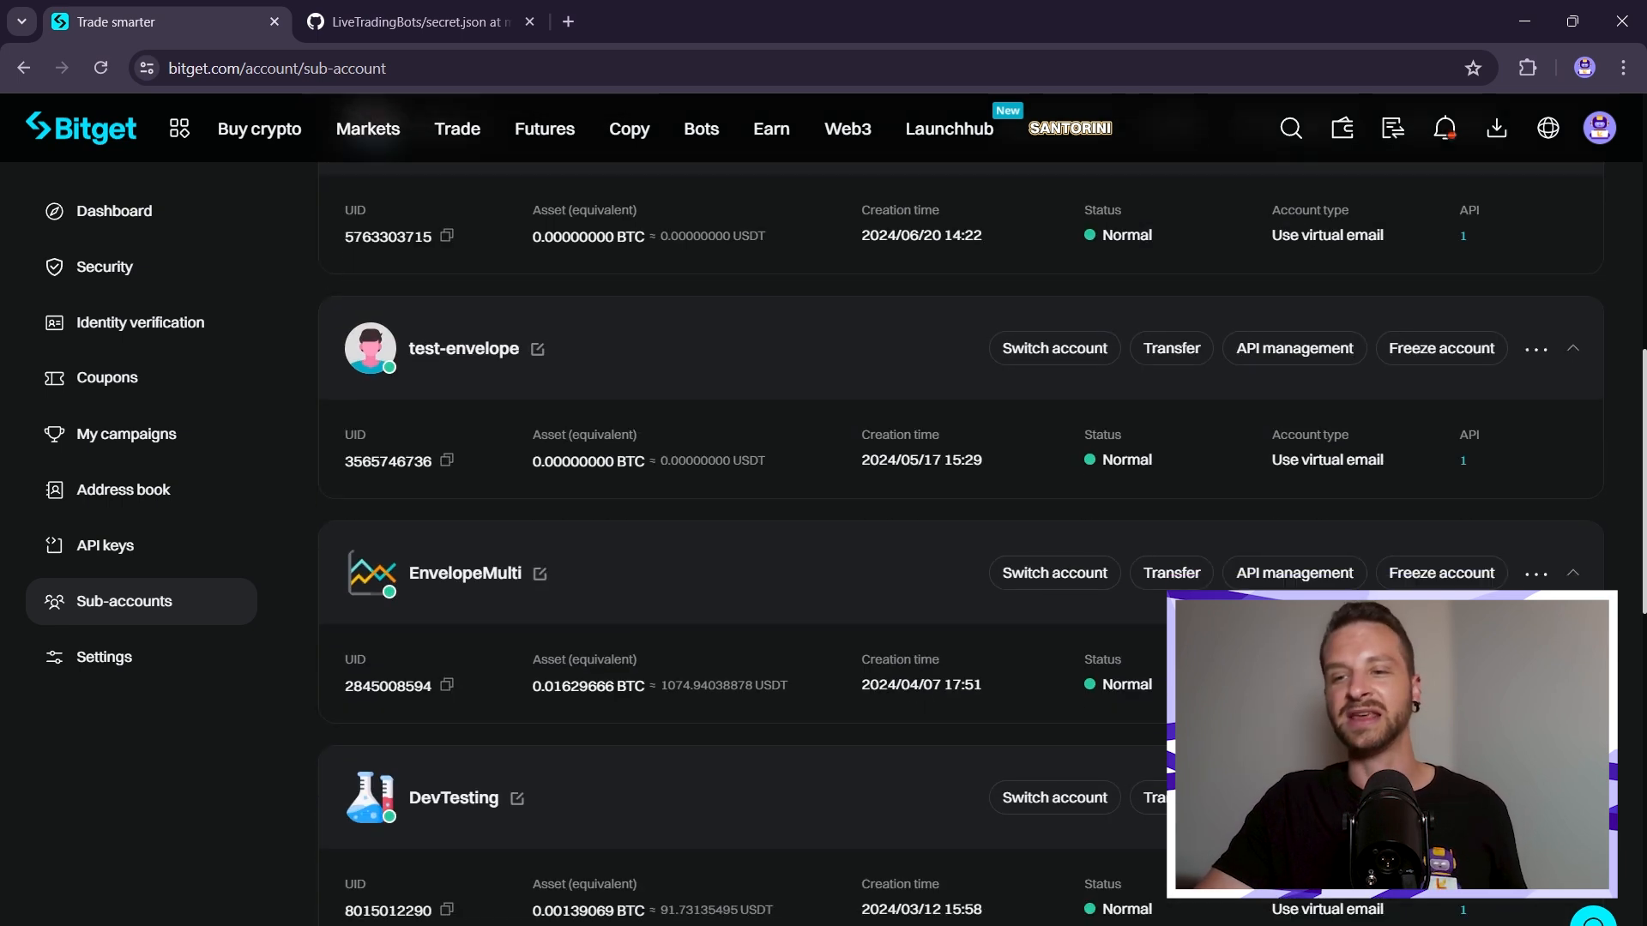
{"action": "scroll", "coordinate": [1449, 412], "scroll_direction": "up", "scroll_amount": 2}
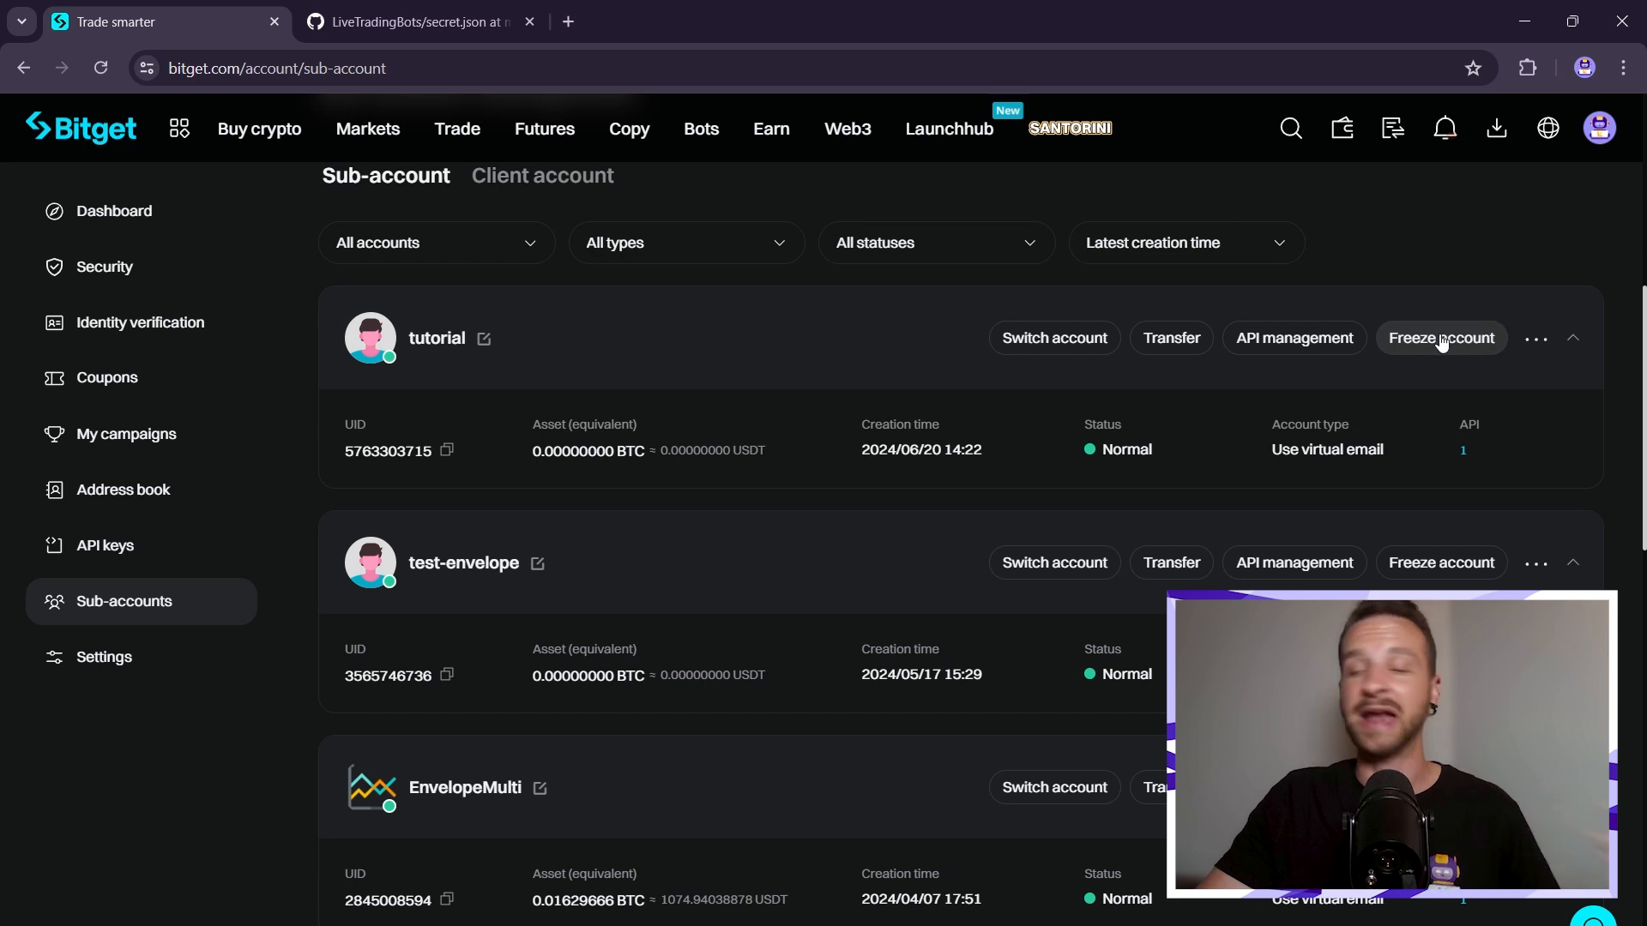
{"action": "left_click", "coordinate": [1535, 340]}
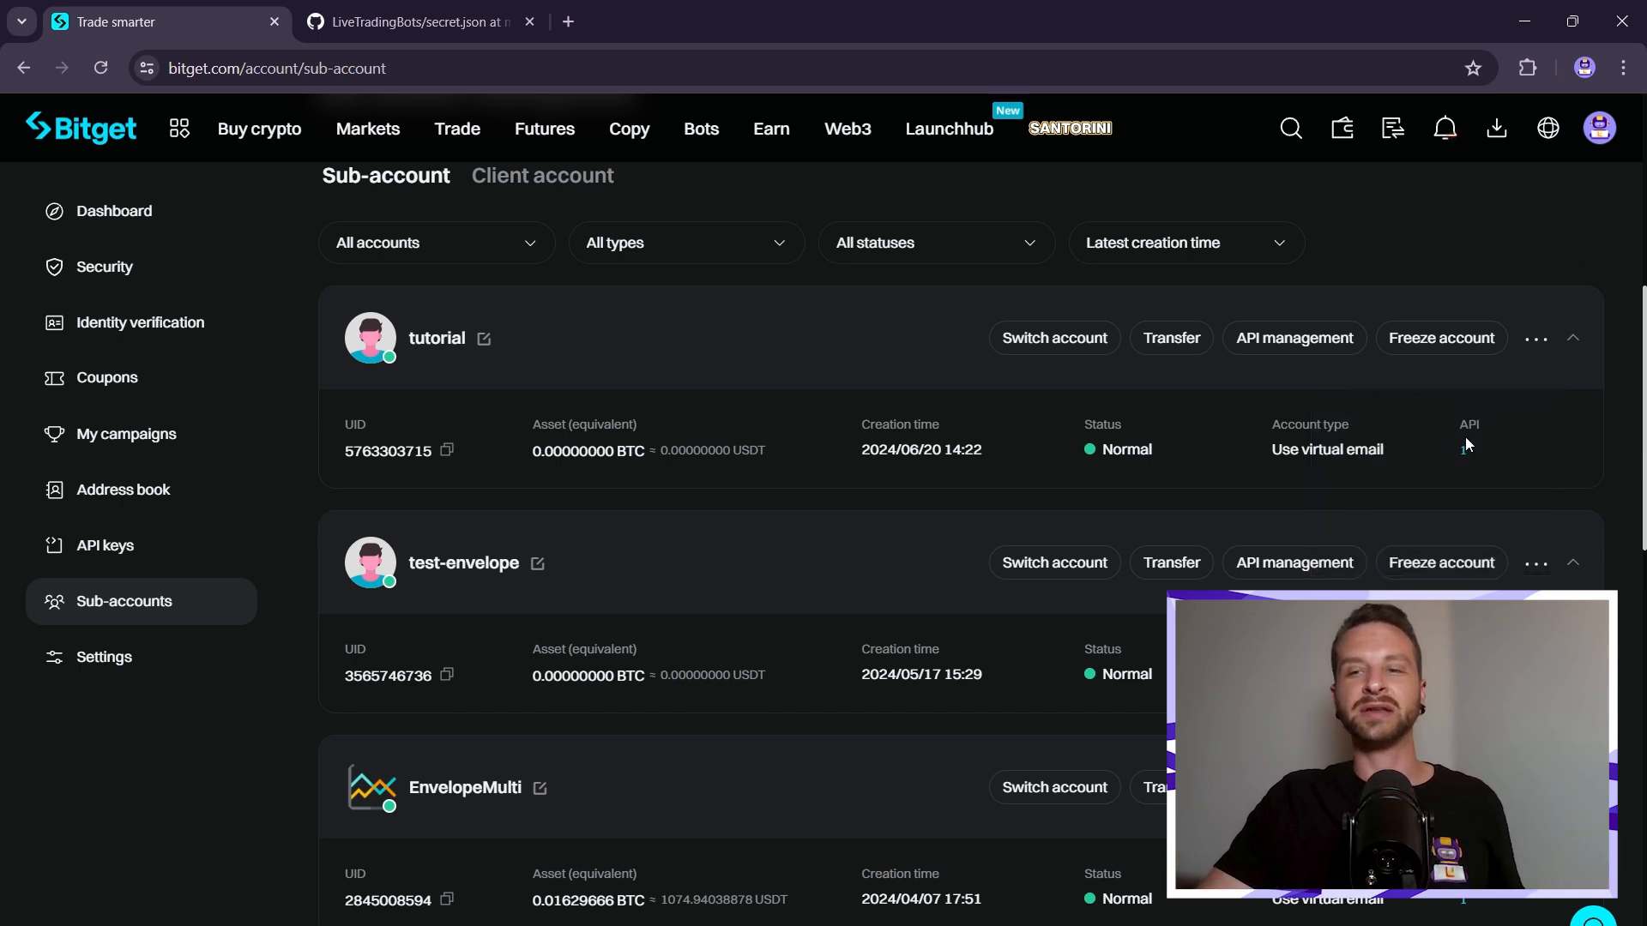
Select the tutorial sub-account's API key text, then switch to the GitHub secret.json tab
{"action": "left_click", "coordinate": [1463, 452]}
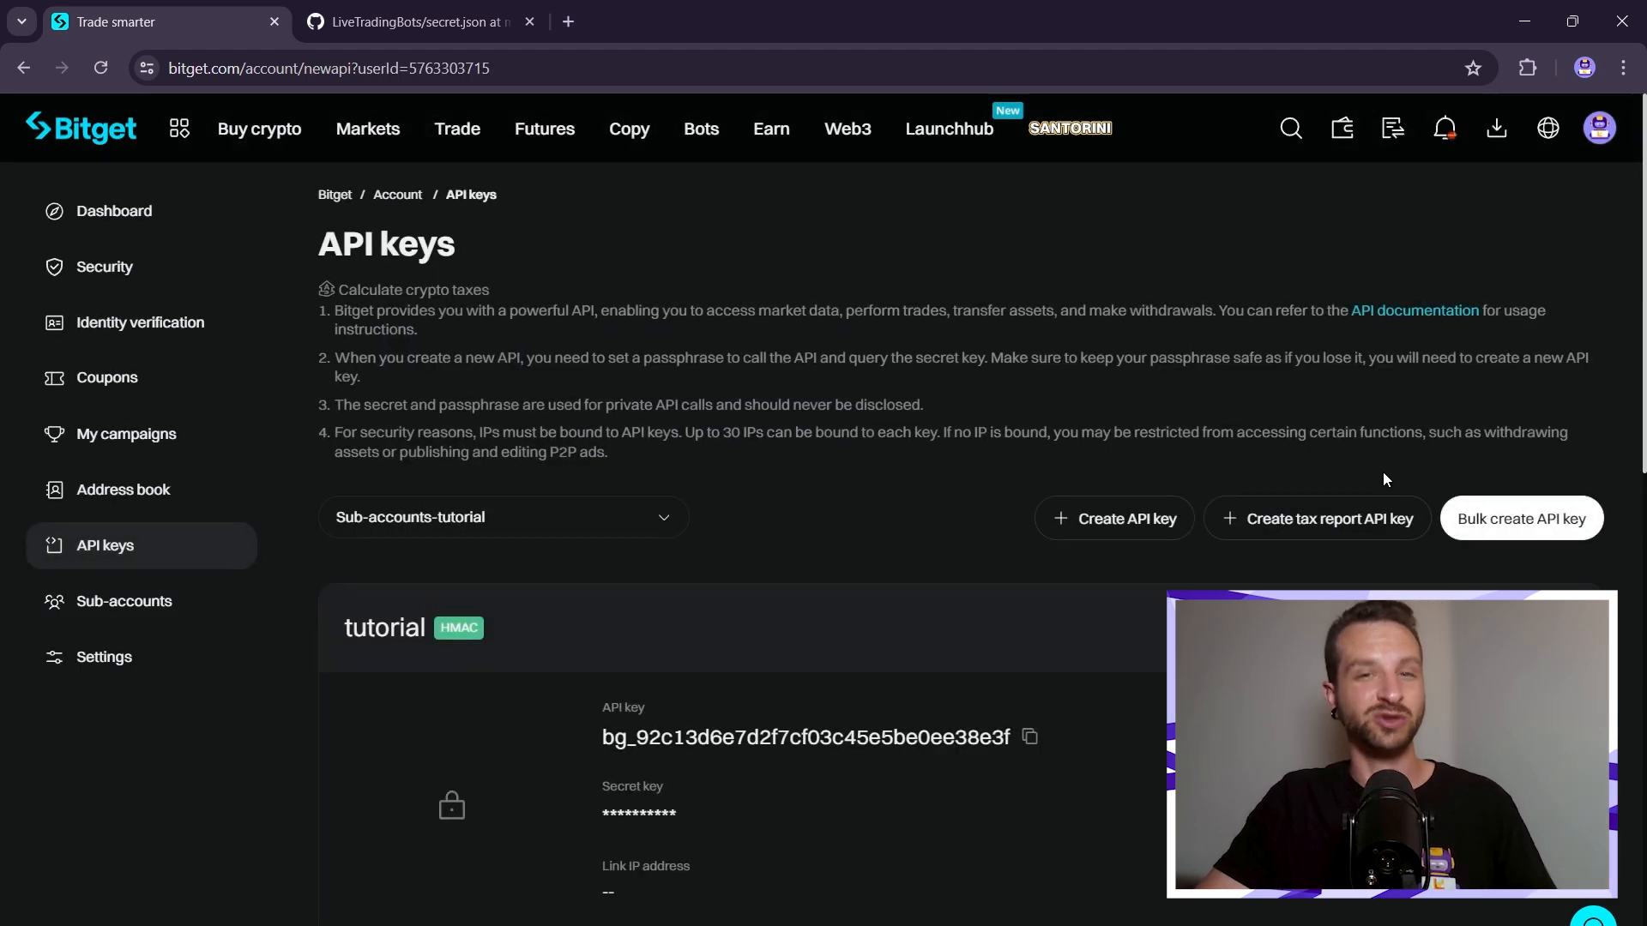
{"action": "scroll", "coordinate": [933, 380], "scroll_direction": "down", "scroll_amount": 4}
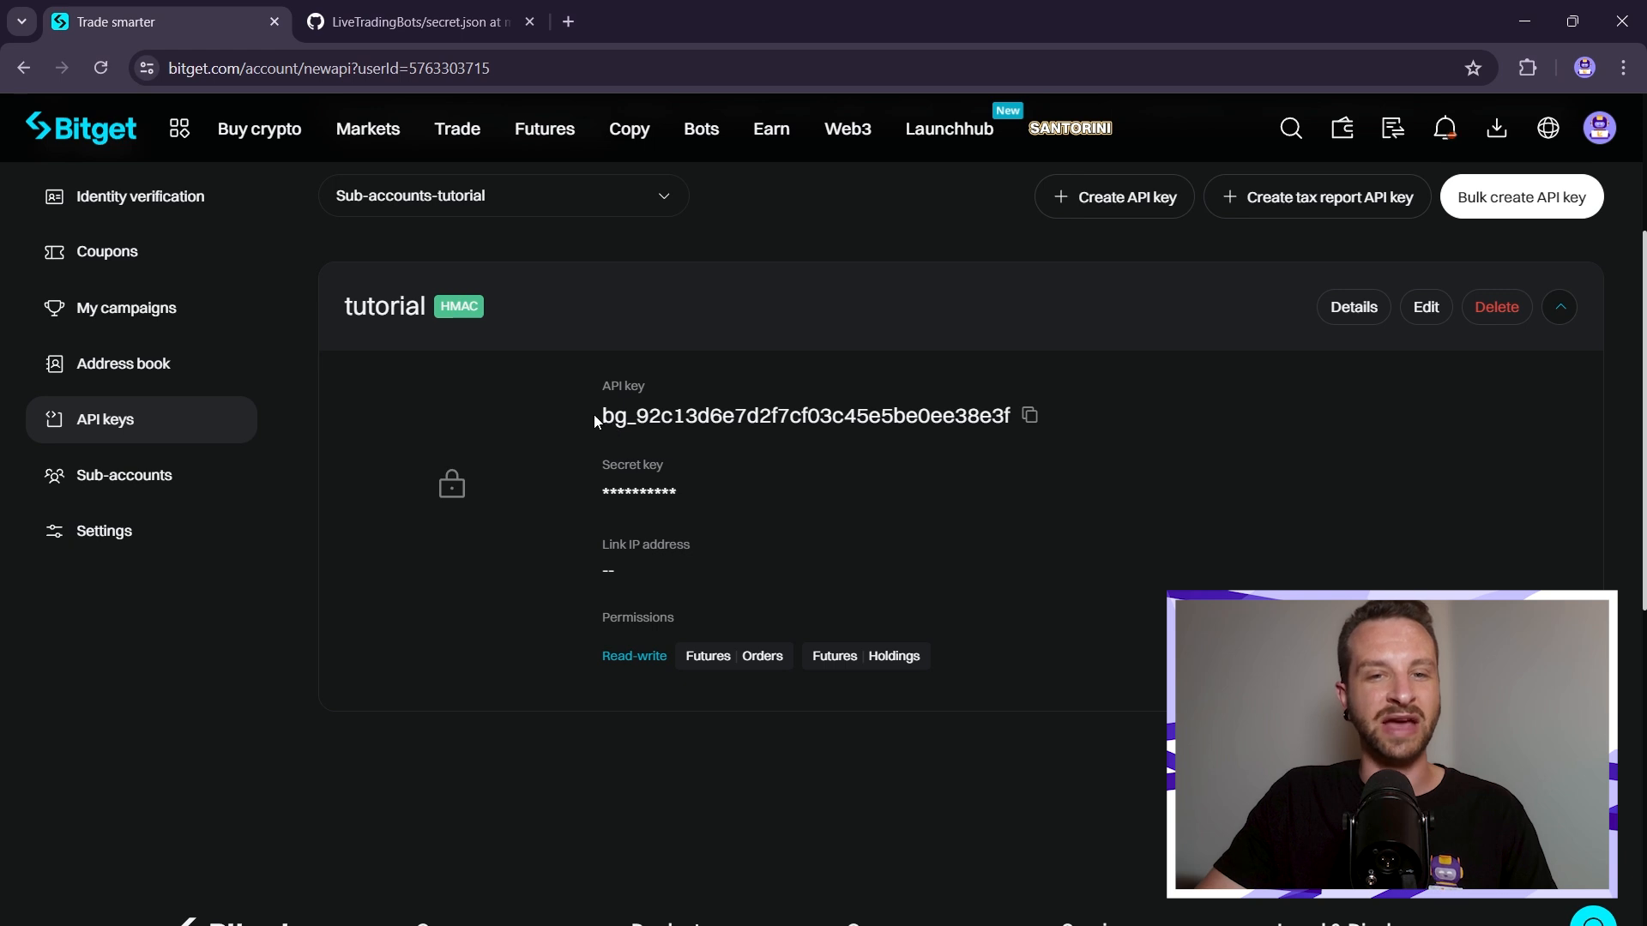
{"action": "left_click_drag", "start_coordinate": [593, 415], "coordinate": [956, 420]}
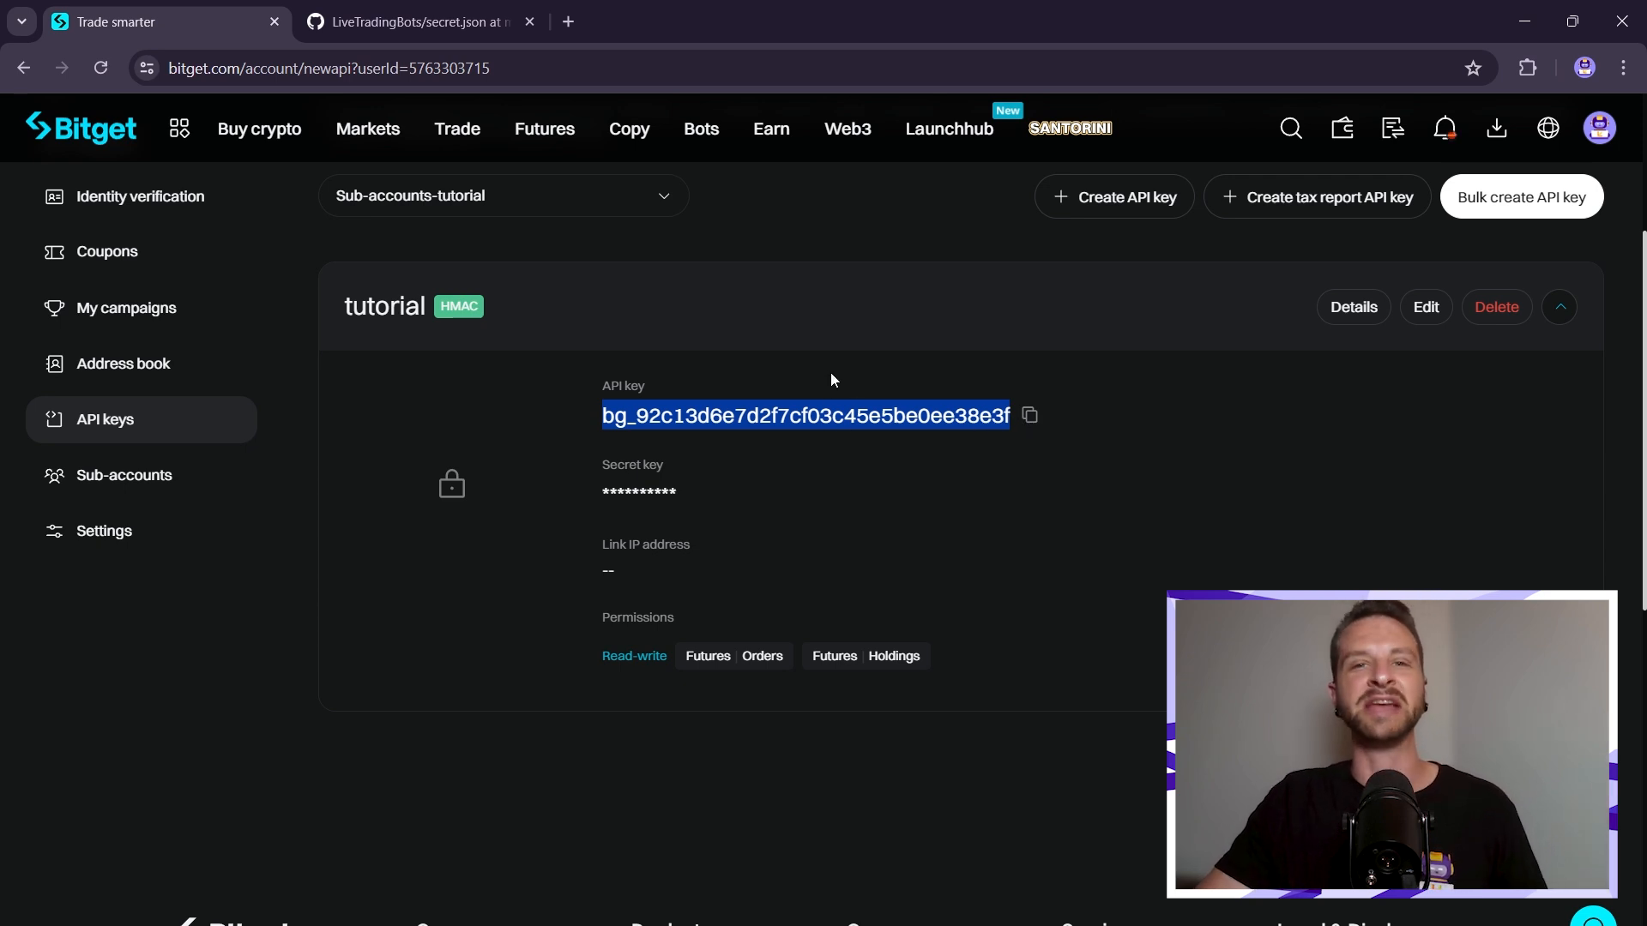
{"action": "left_click", "coordinate": [470, 24]}
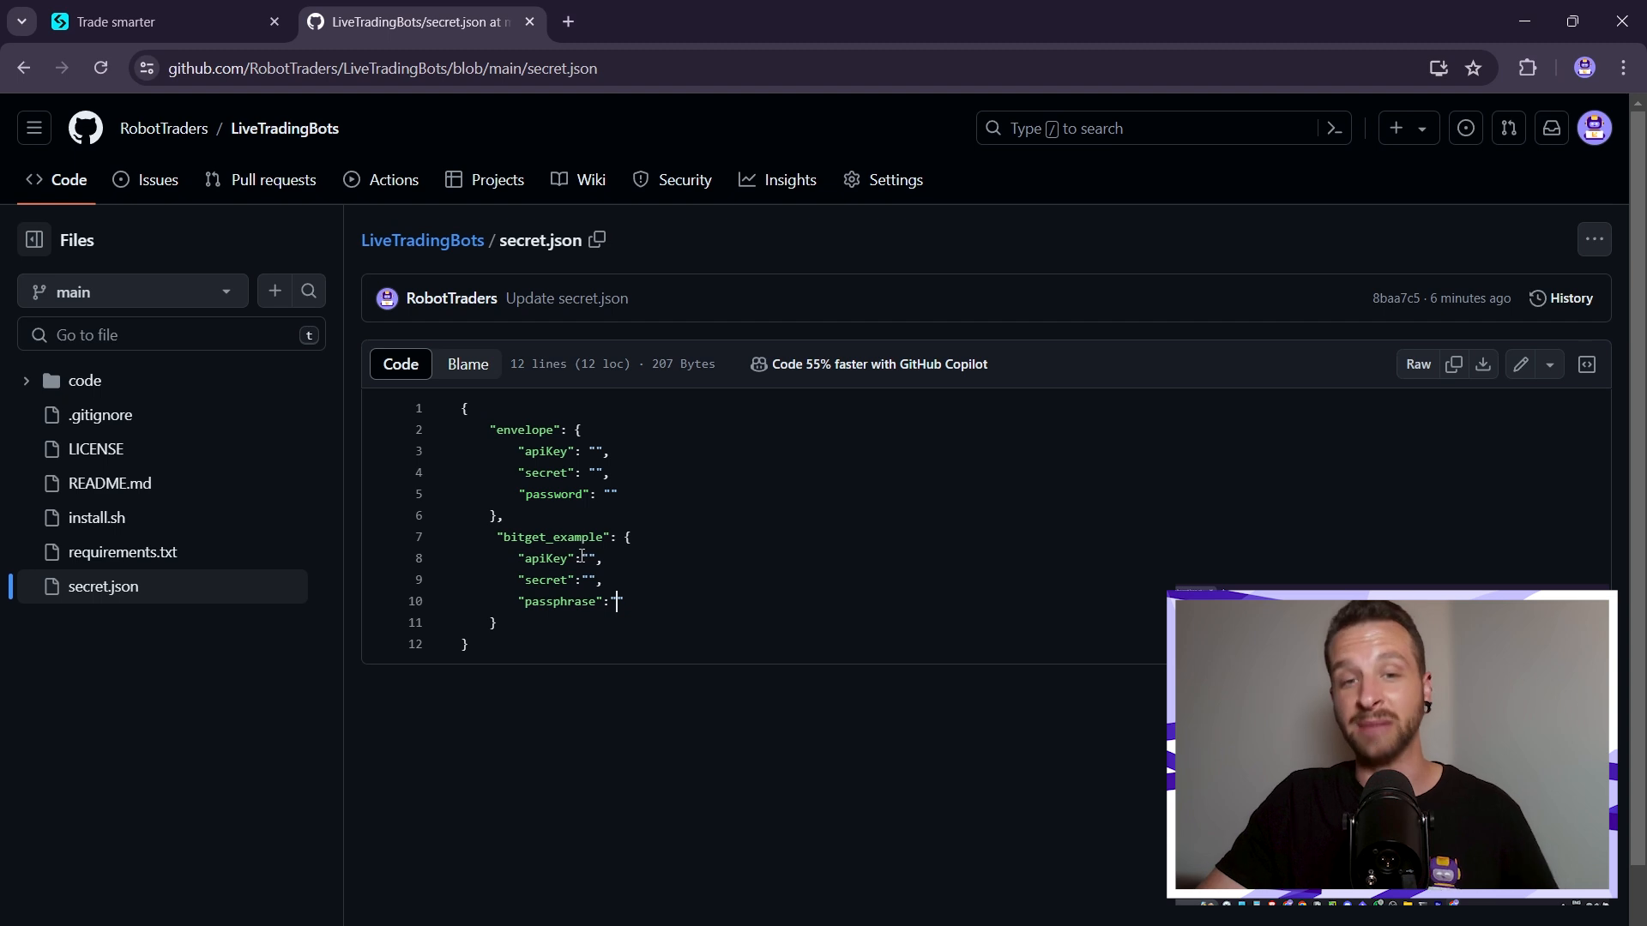
Copy the tutorial API key and place the cursor in secret.json's empty apiKey value
{"action": "scroll", "coordinate": [553, 407], "scroll_direction": "down", "scroll_amount": 1}
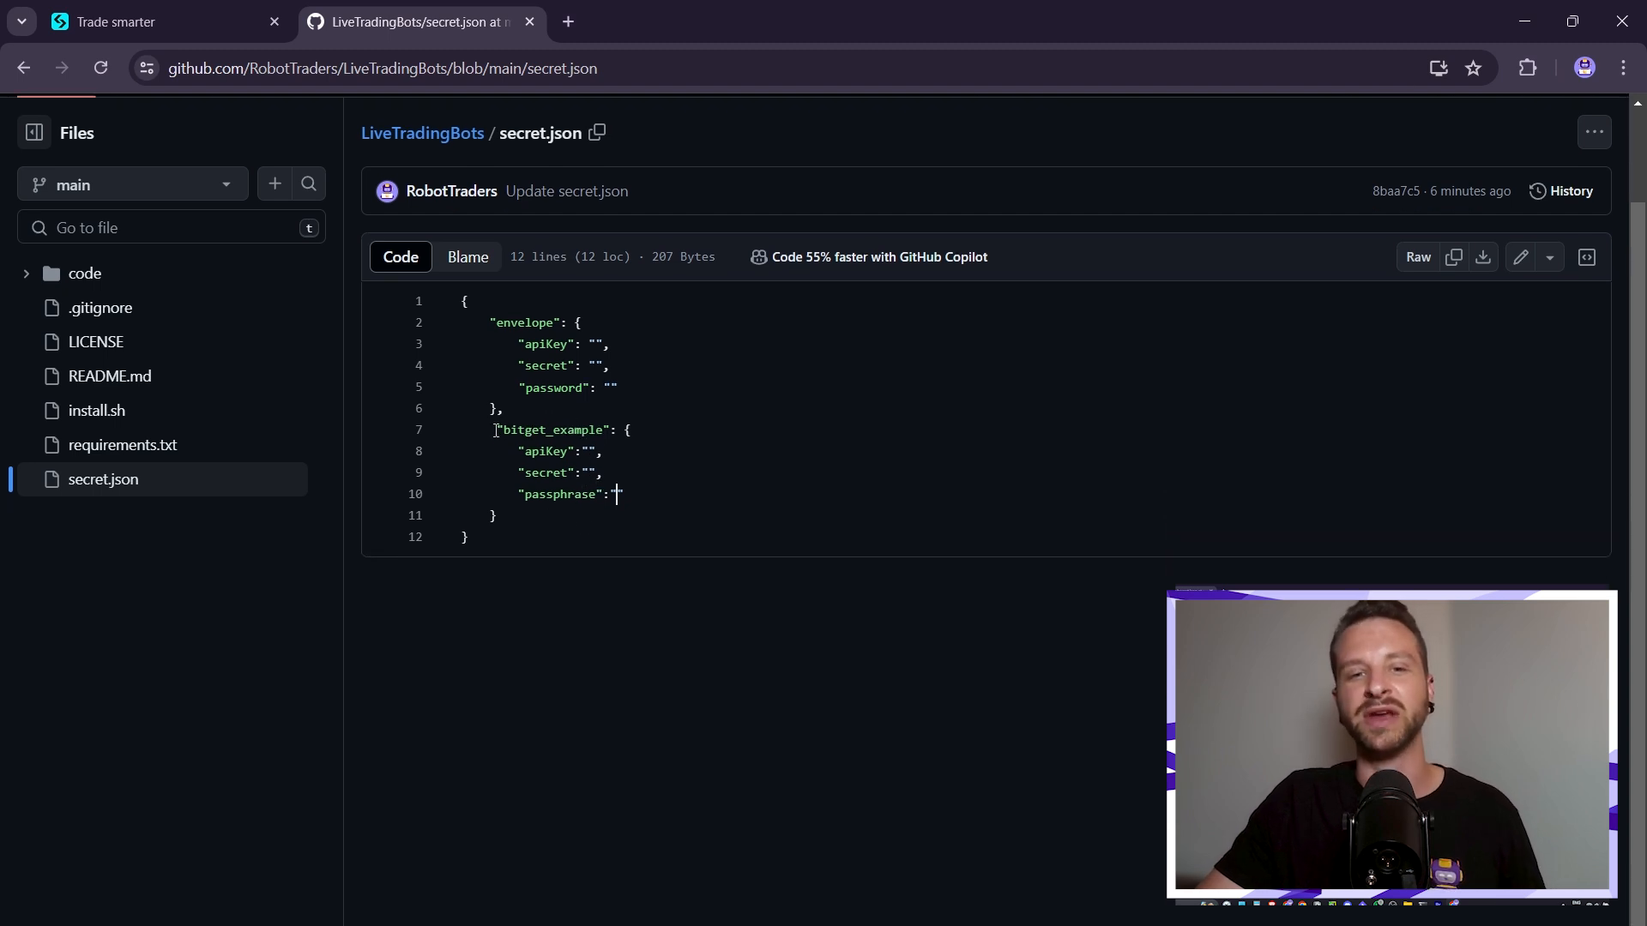
{"action": "mouse_move", "coordinate": [496, 430]}
{"action": "left_mouse_down"}
{"action": "mouse_move", "coordinate": [656, 433]}
{"action": "mouse_move", "coordinate": [518, 452]}
{"action": "left_mouse_up"}
{"action": "left_click", "coordinate": [121, 21]}
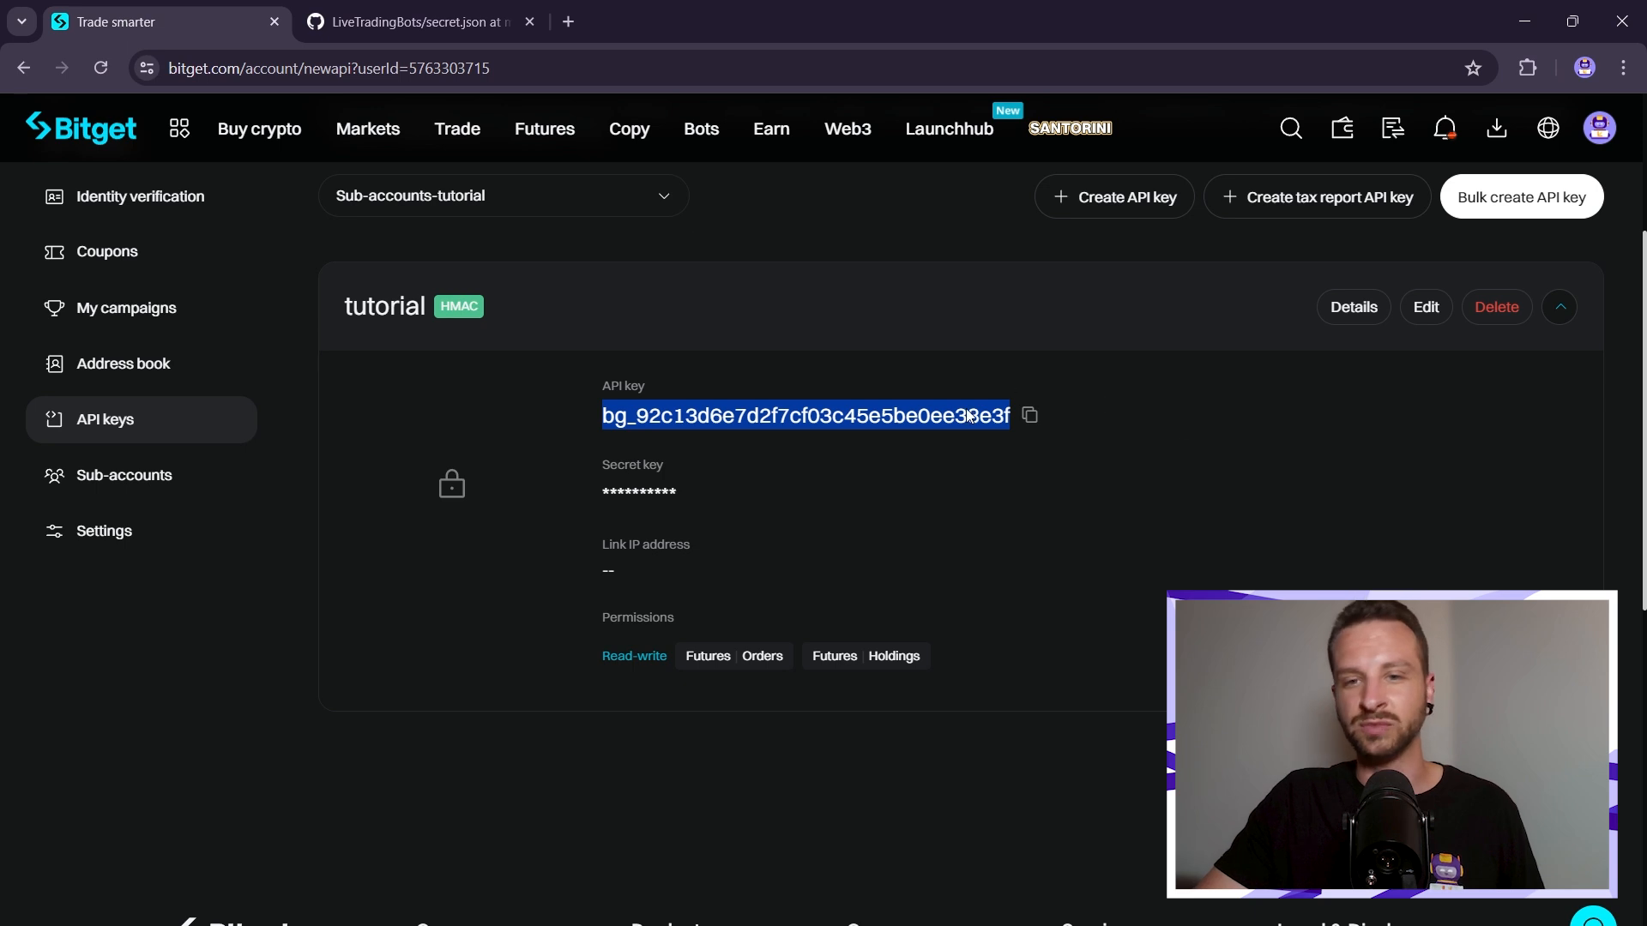
{"action": "left_click", "coordinate": [1025, 415]}
{"action": "left_click", "coordinate": [429, 22]}
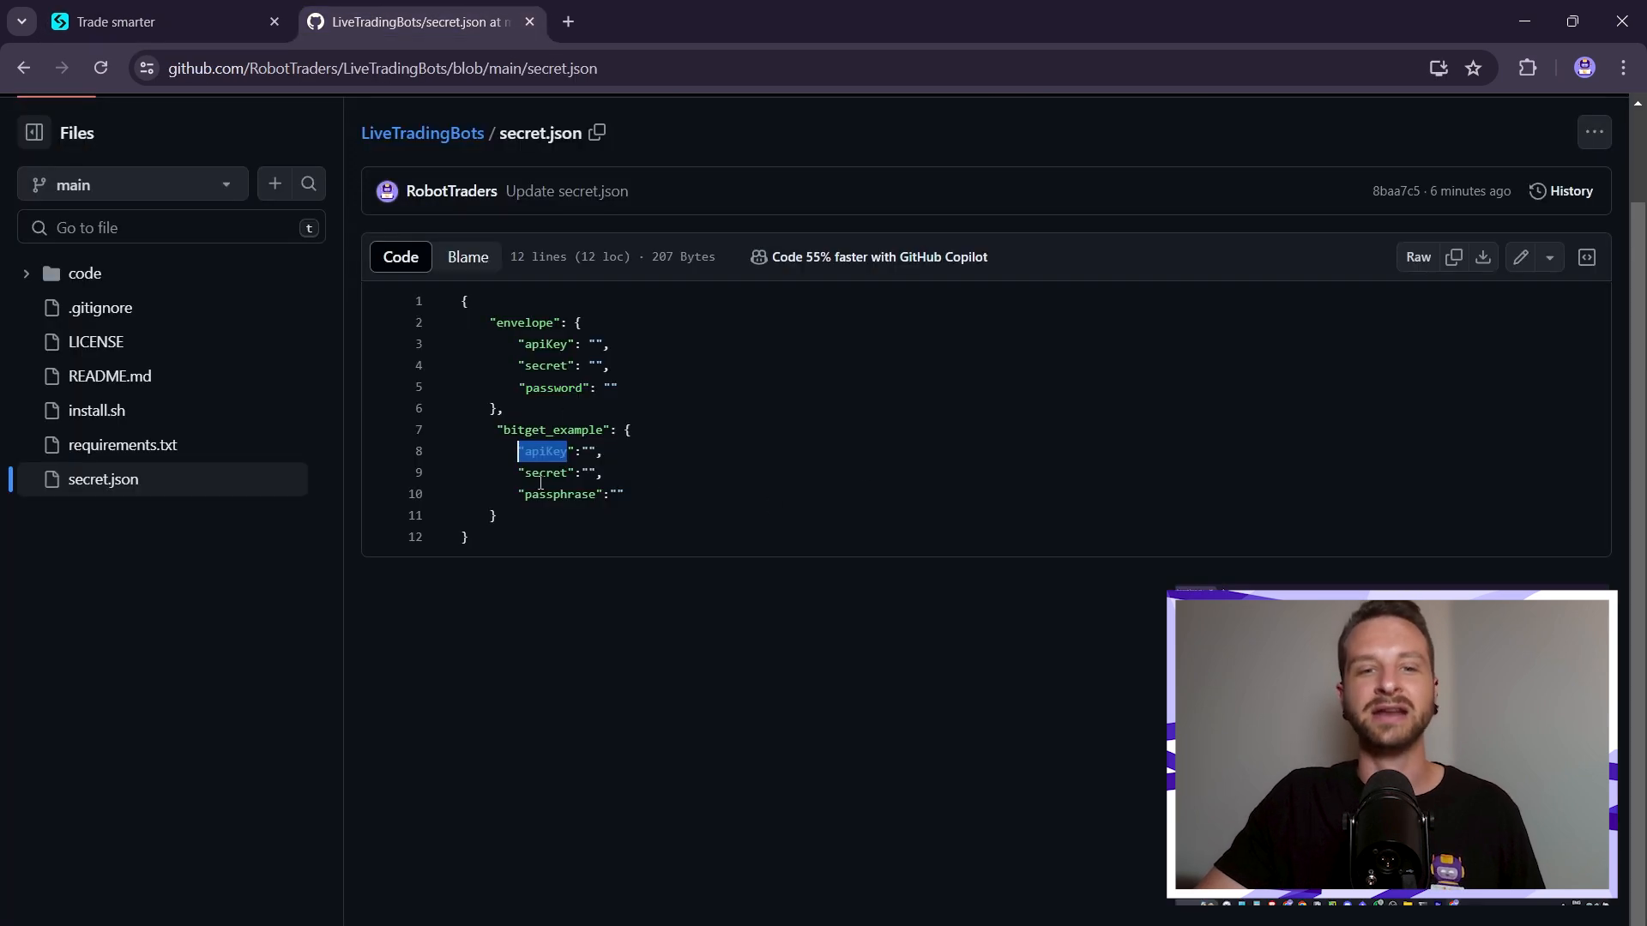
{"action": "left_click", "coordinate": [591, 447]}
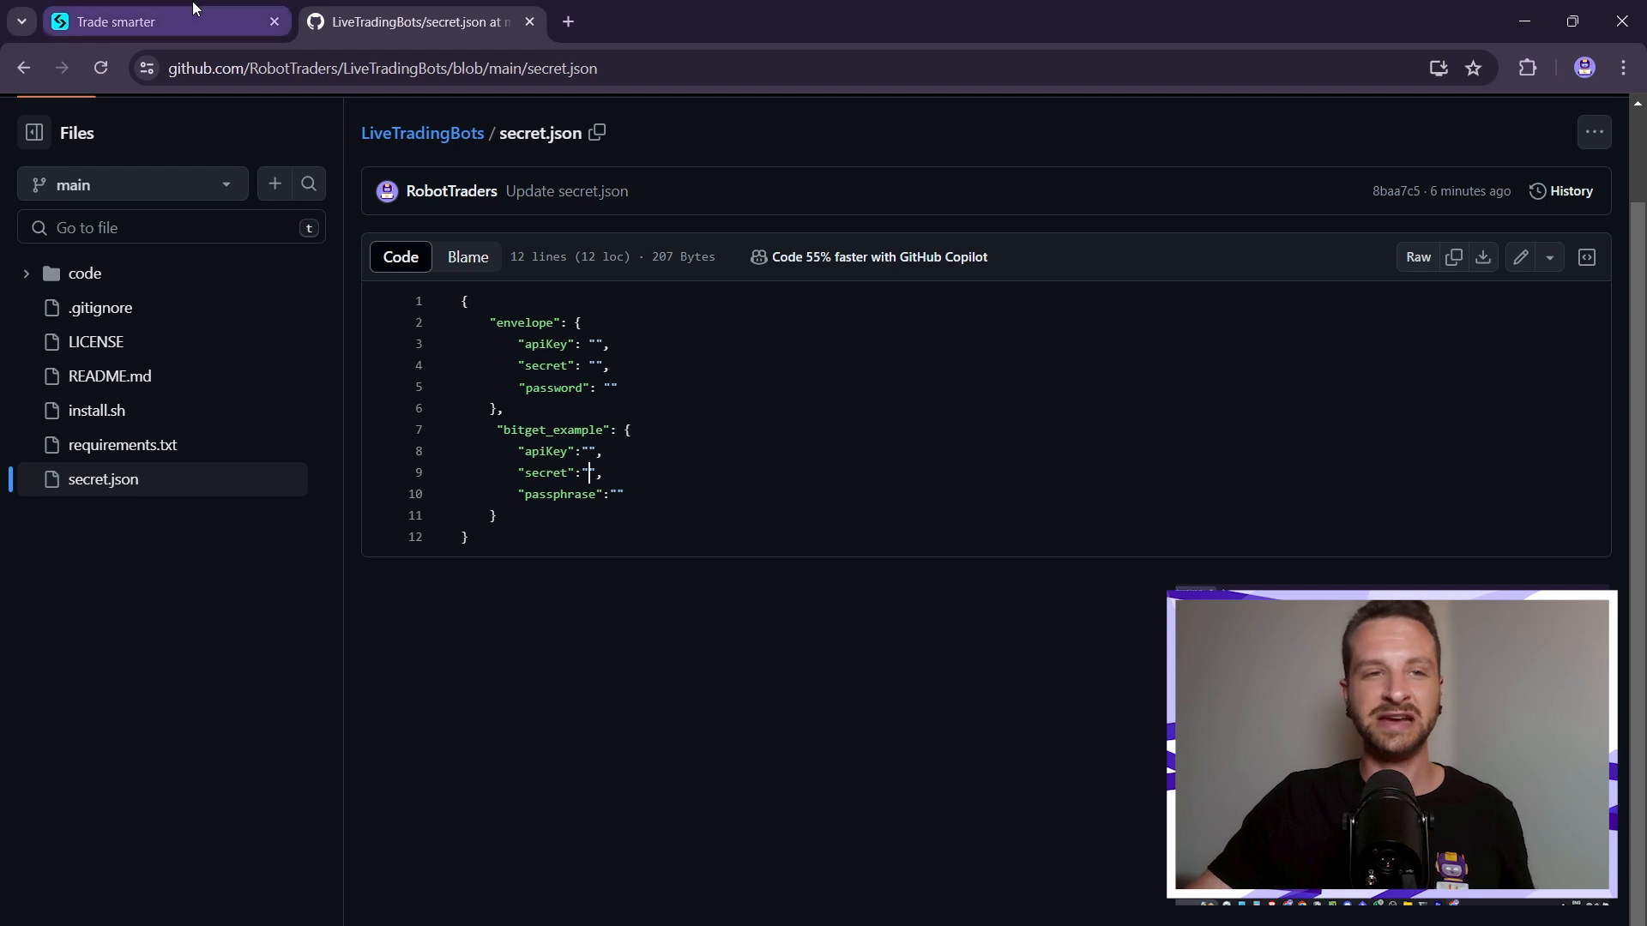
{"action": "left_click", "coordinate": [172, 19]}
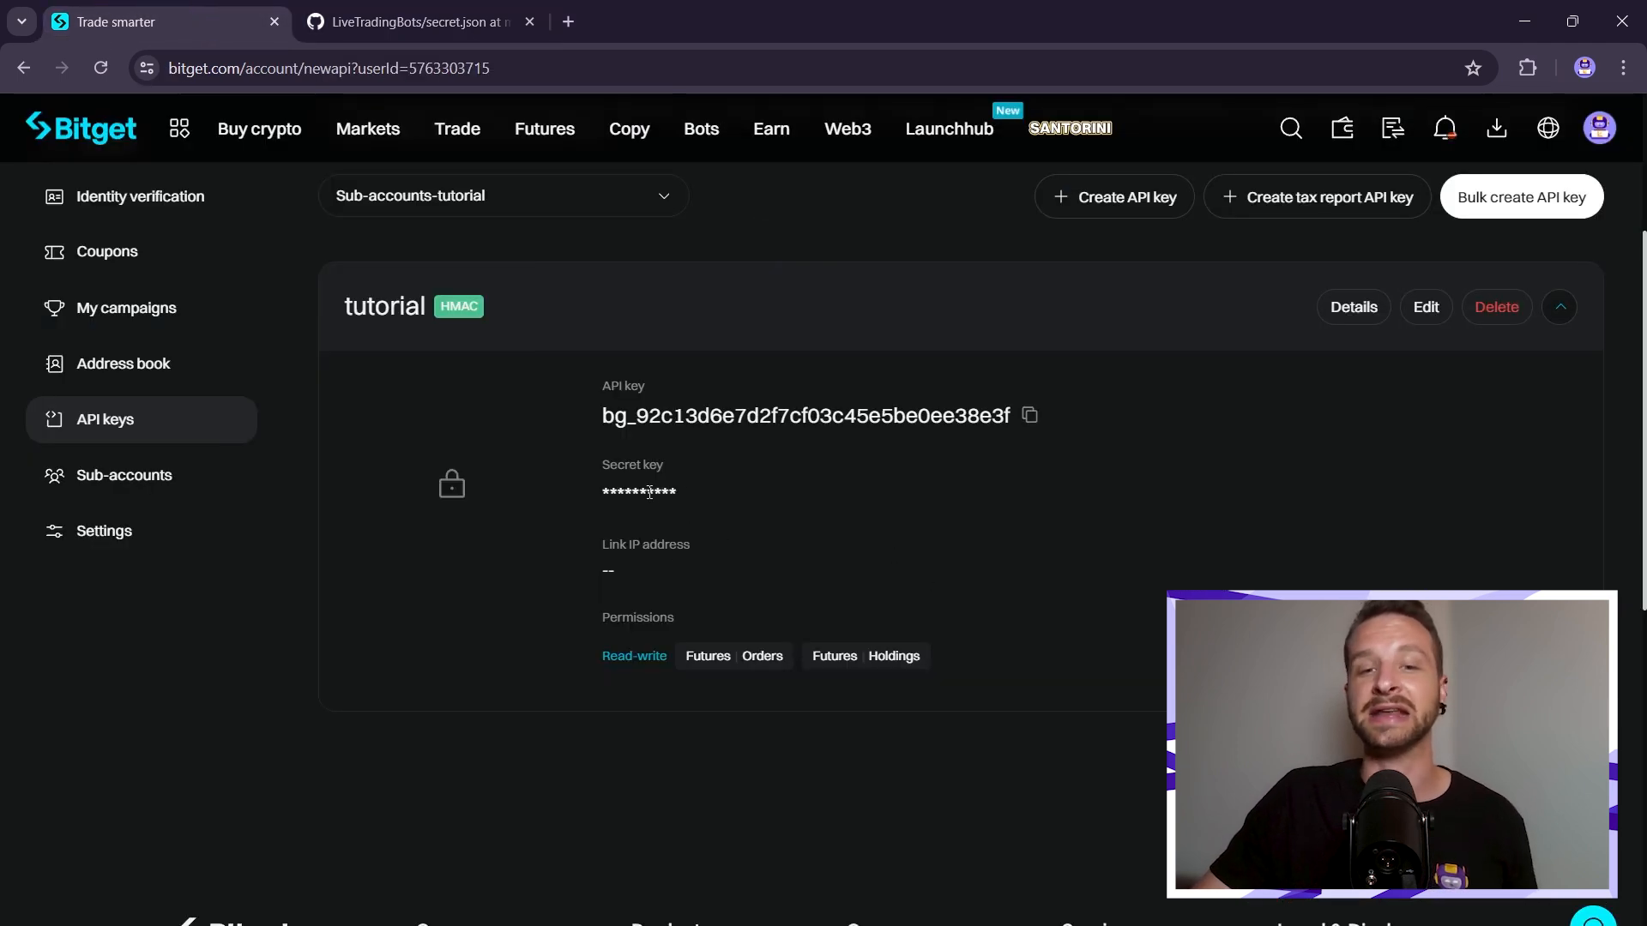
Verify with the API passphrase and email code, then select the revealed full secret key
{"action": "left_click_drag", "start_coordinate": [676, 493], "coordinate": [604, 495]}
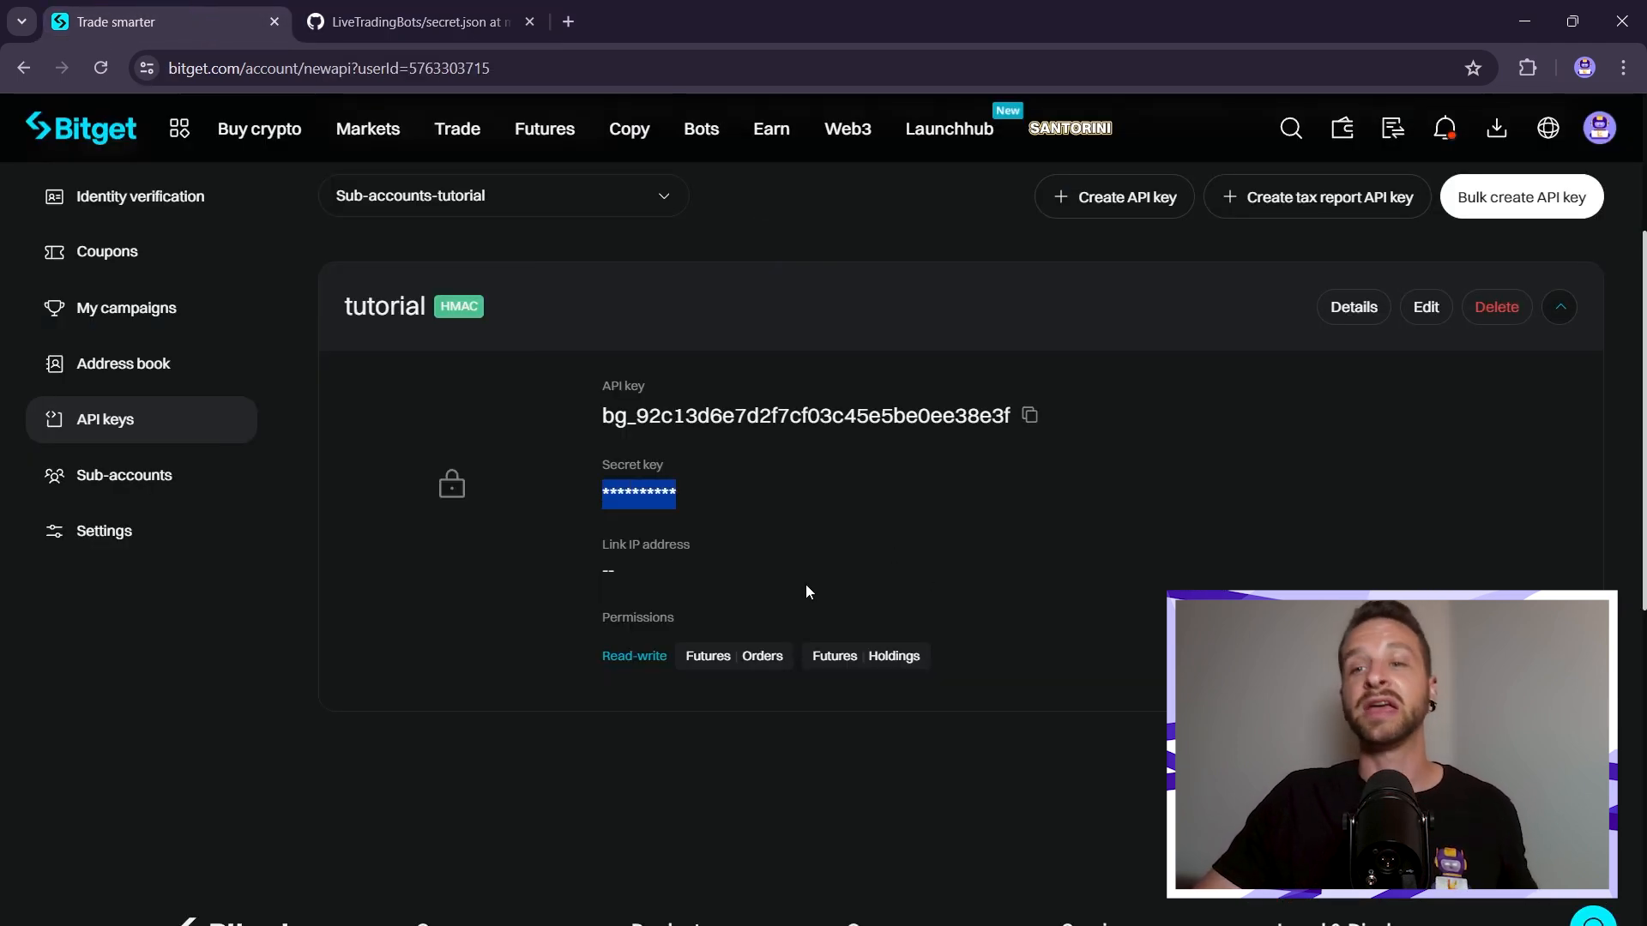
{"action": "left_click", "coordinate": [1355, 307]}
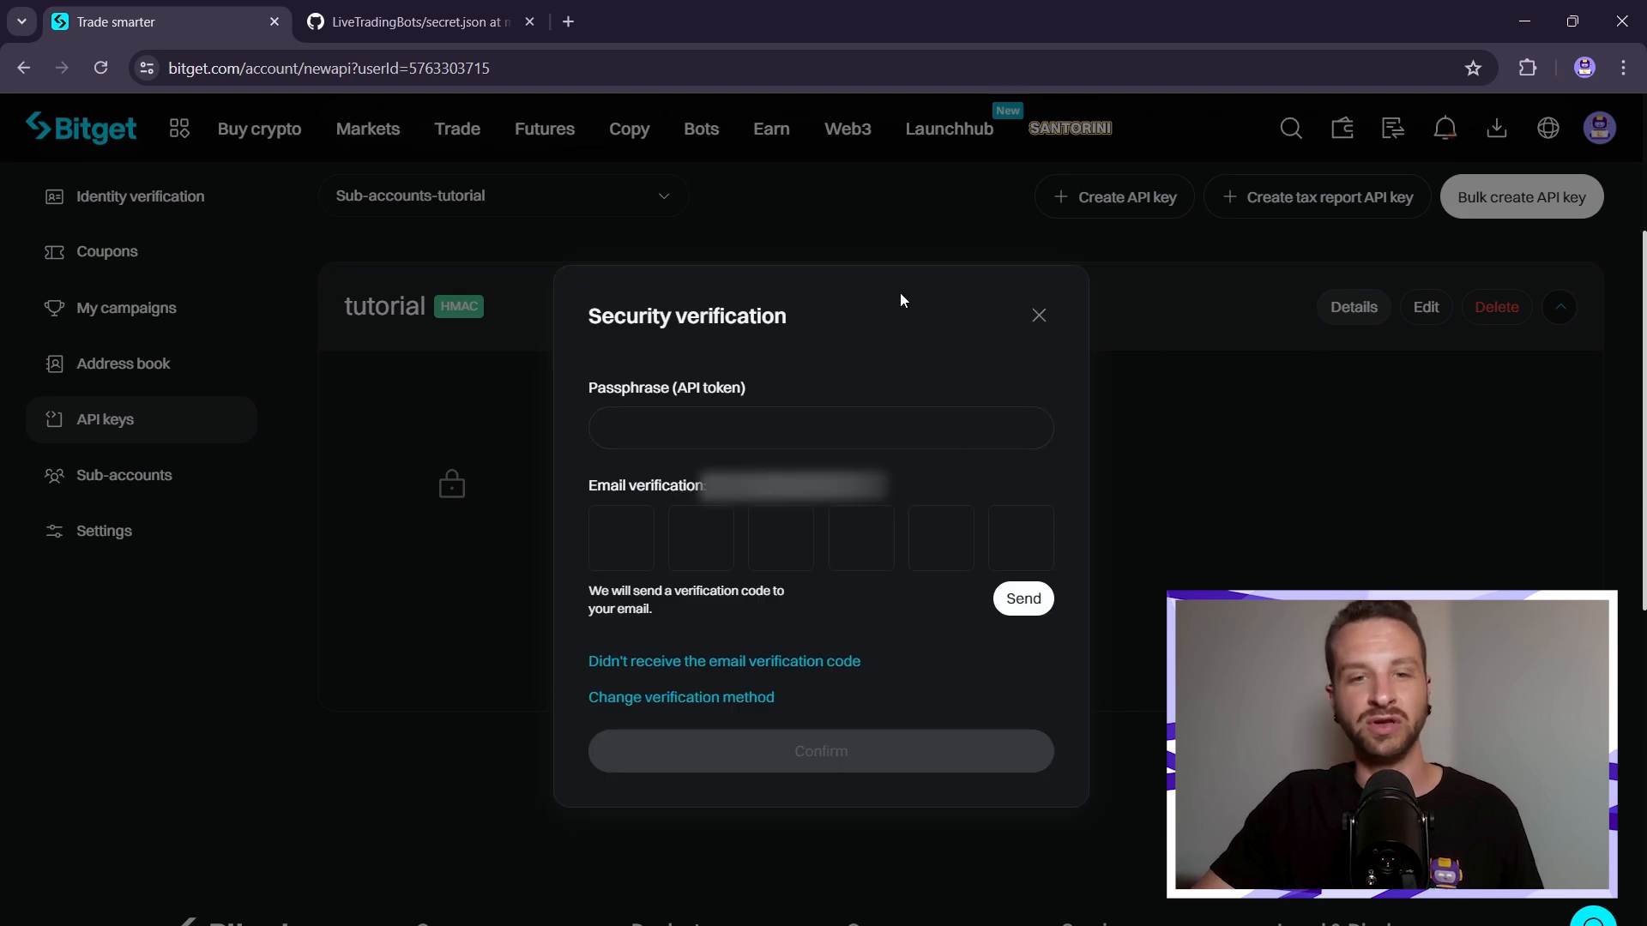
{"action": "left_click", "coordinate": [660, 427]}
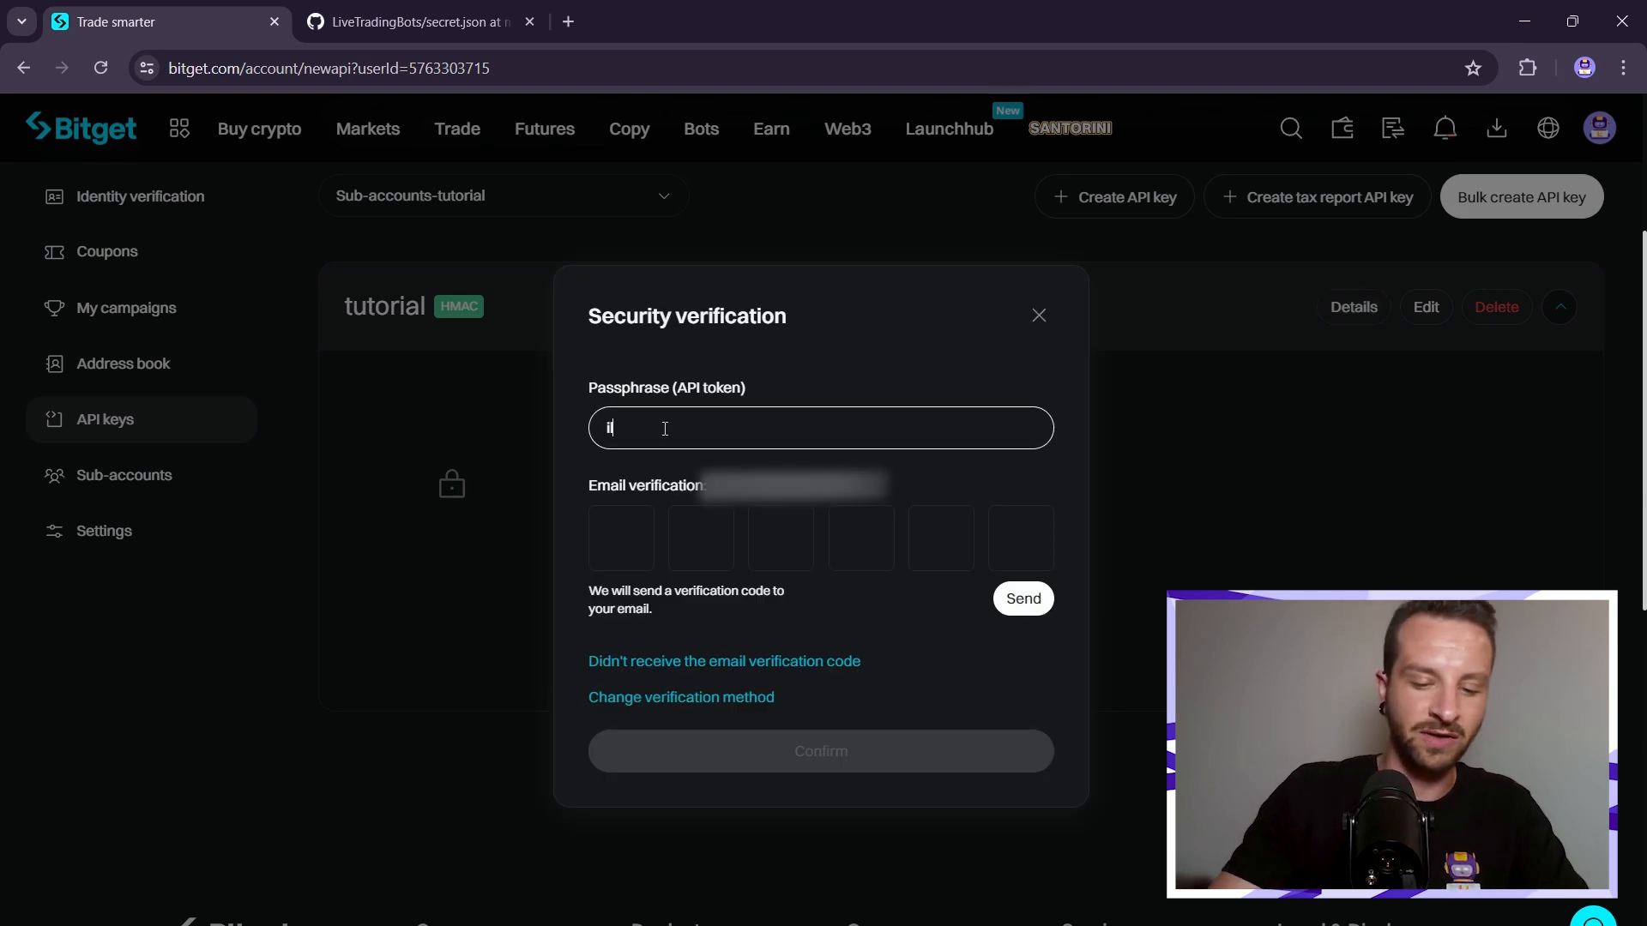
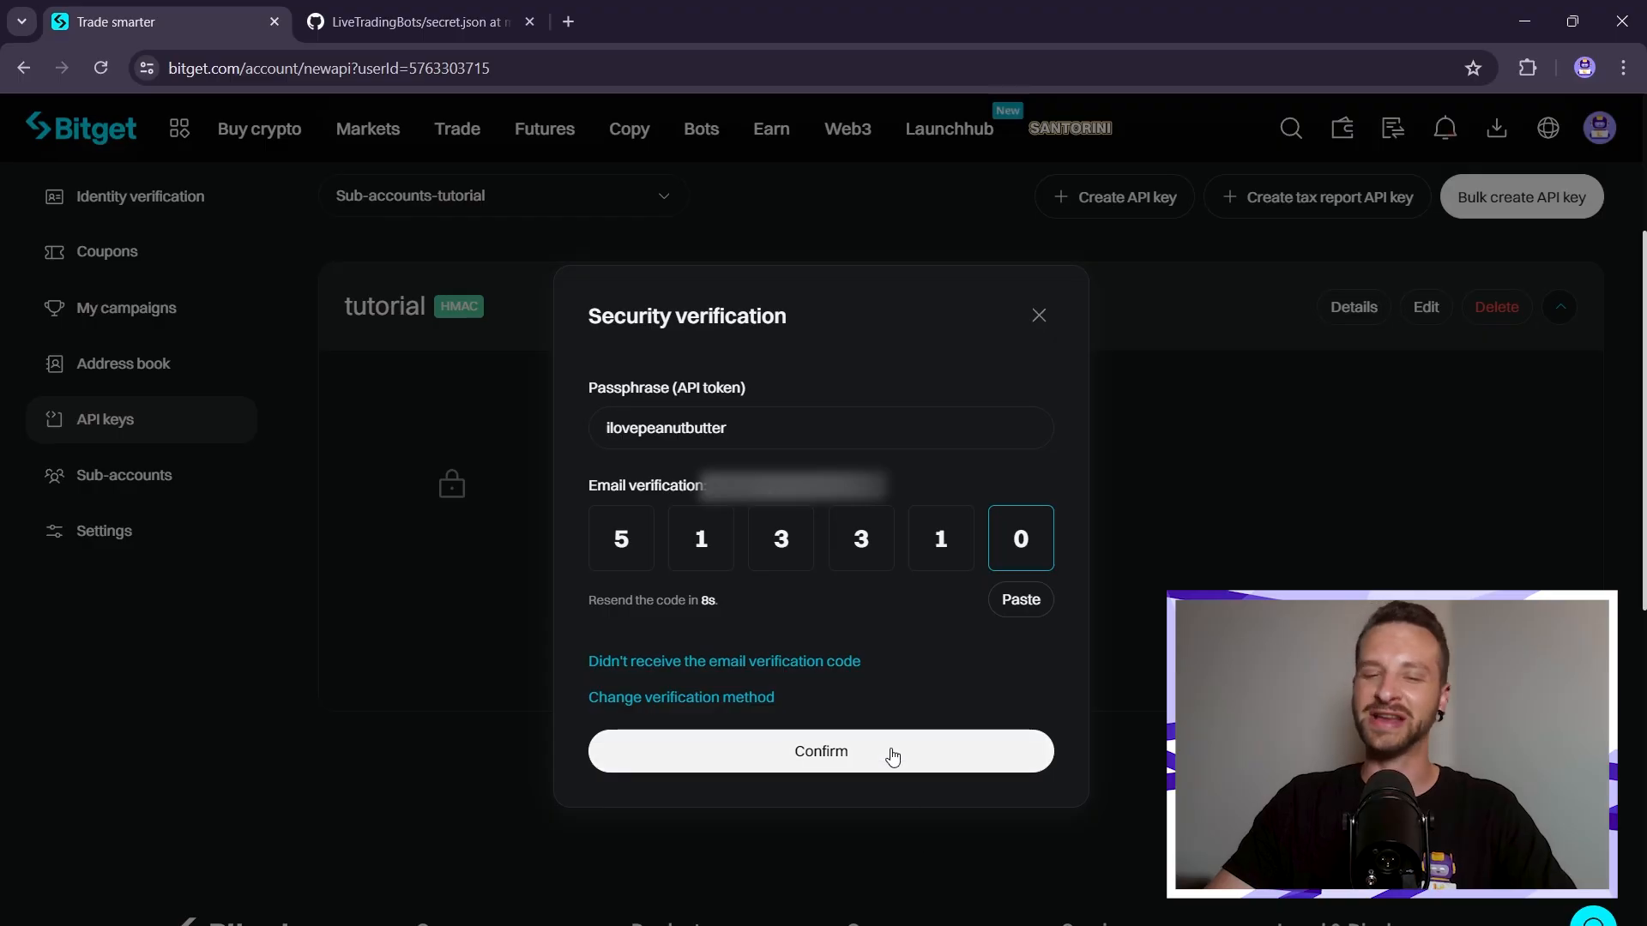
{"action": "left_click", "coordinate": [888, 754]}
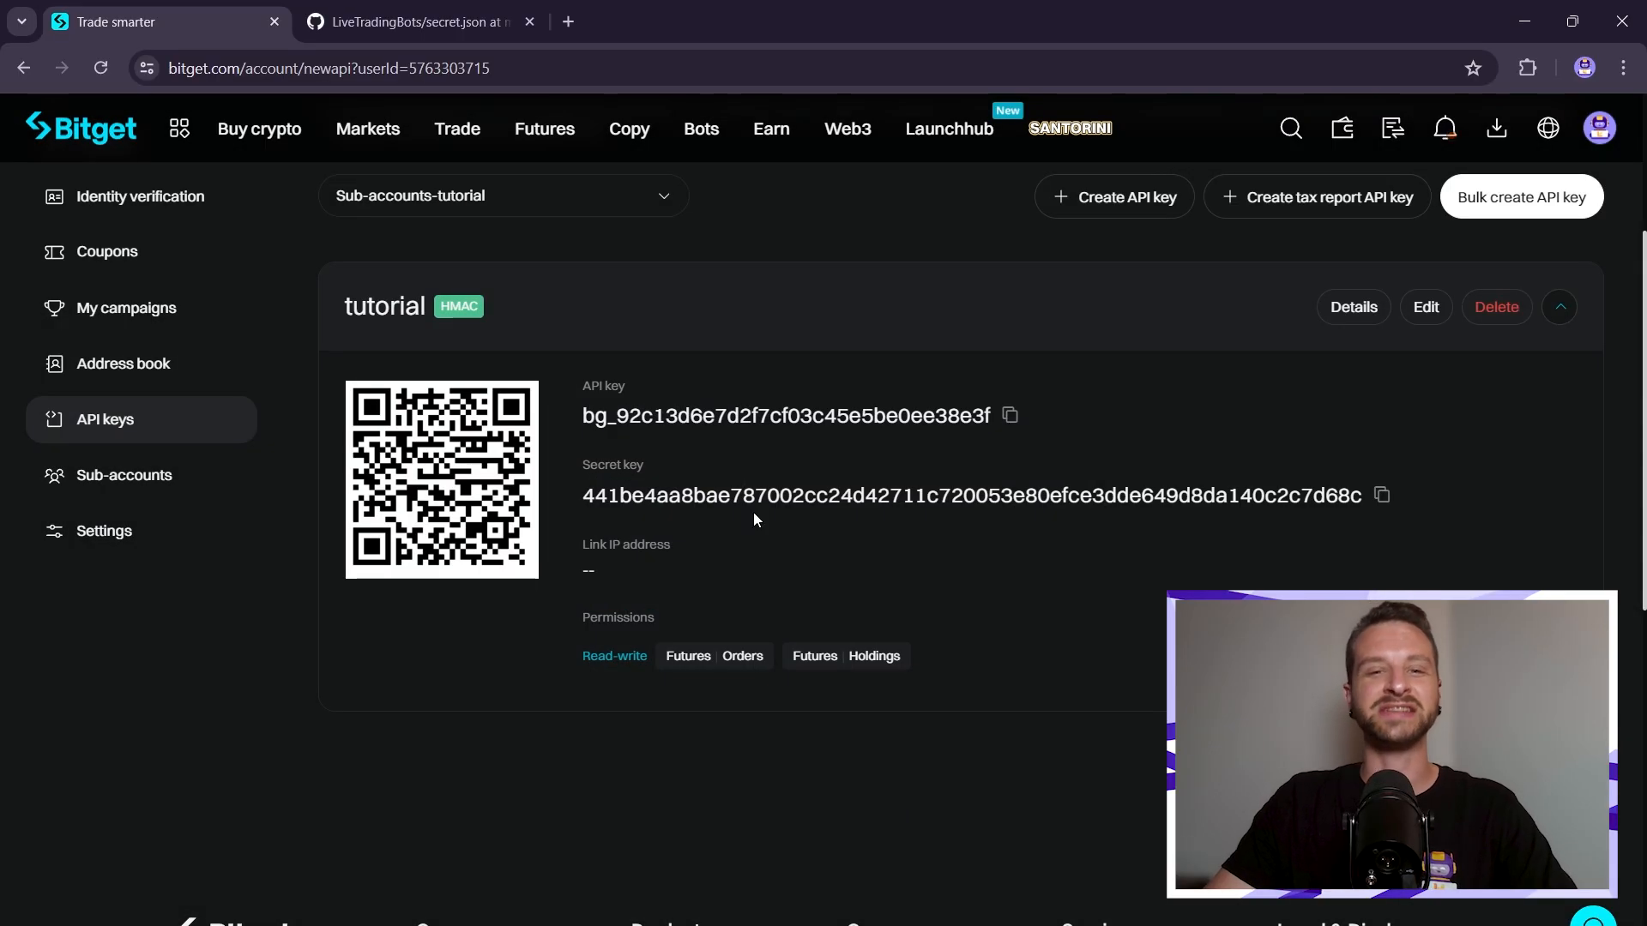
{"action": "left_click_drag", "start_coordinate": [582, 495], "coordinate": [1369, 495]}
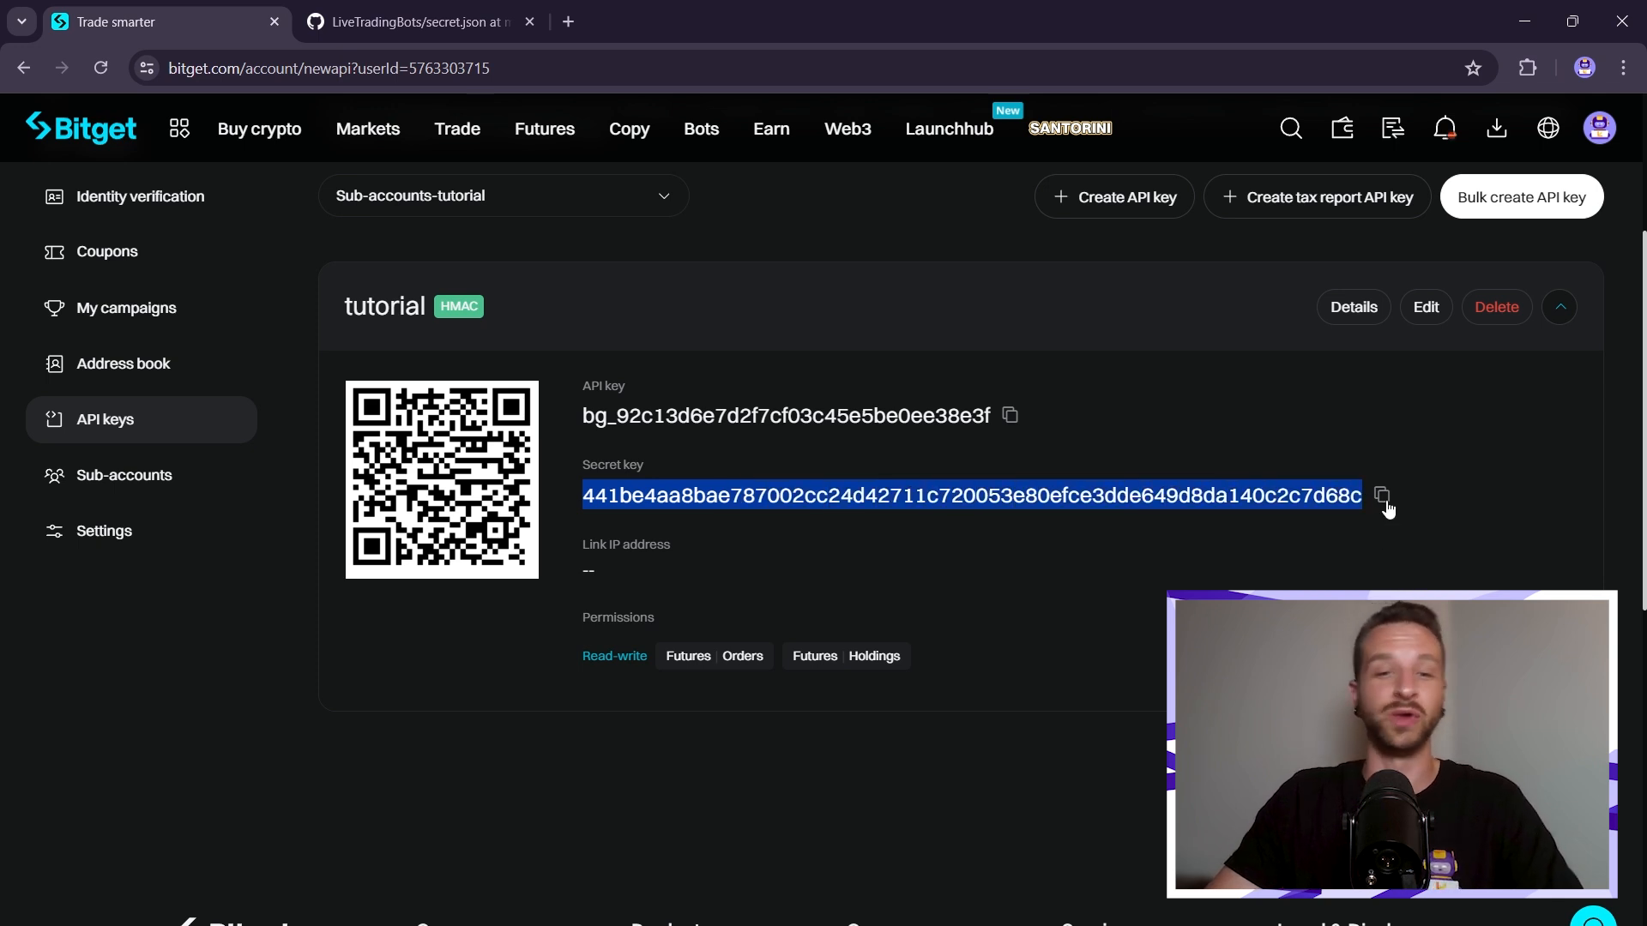
Copy the tutorial API key's secret key and switch to the GitHub secret.json tab
{"action": "left_click", "coordinate": [1381, 497]}
{"action": "left_click", "coordinate": [412, 21]}
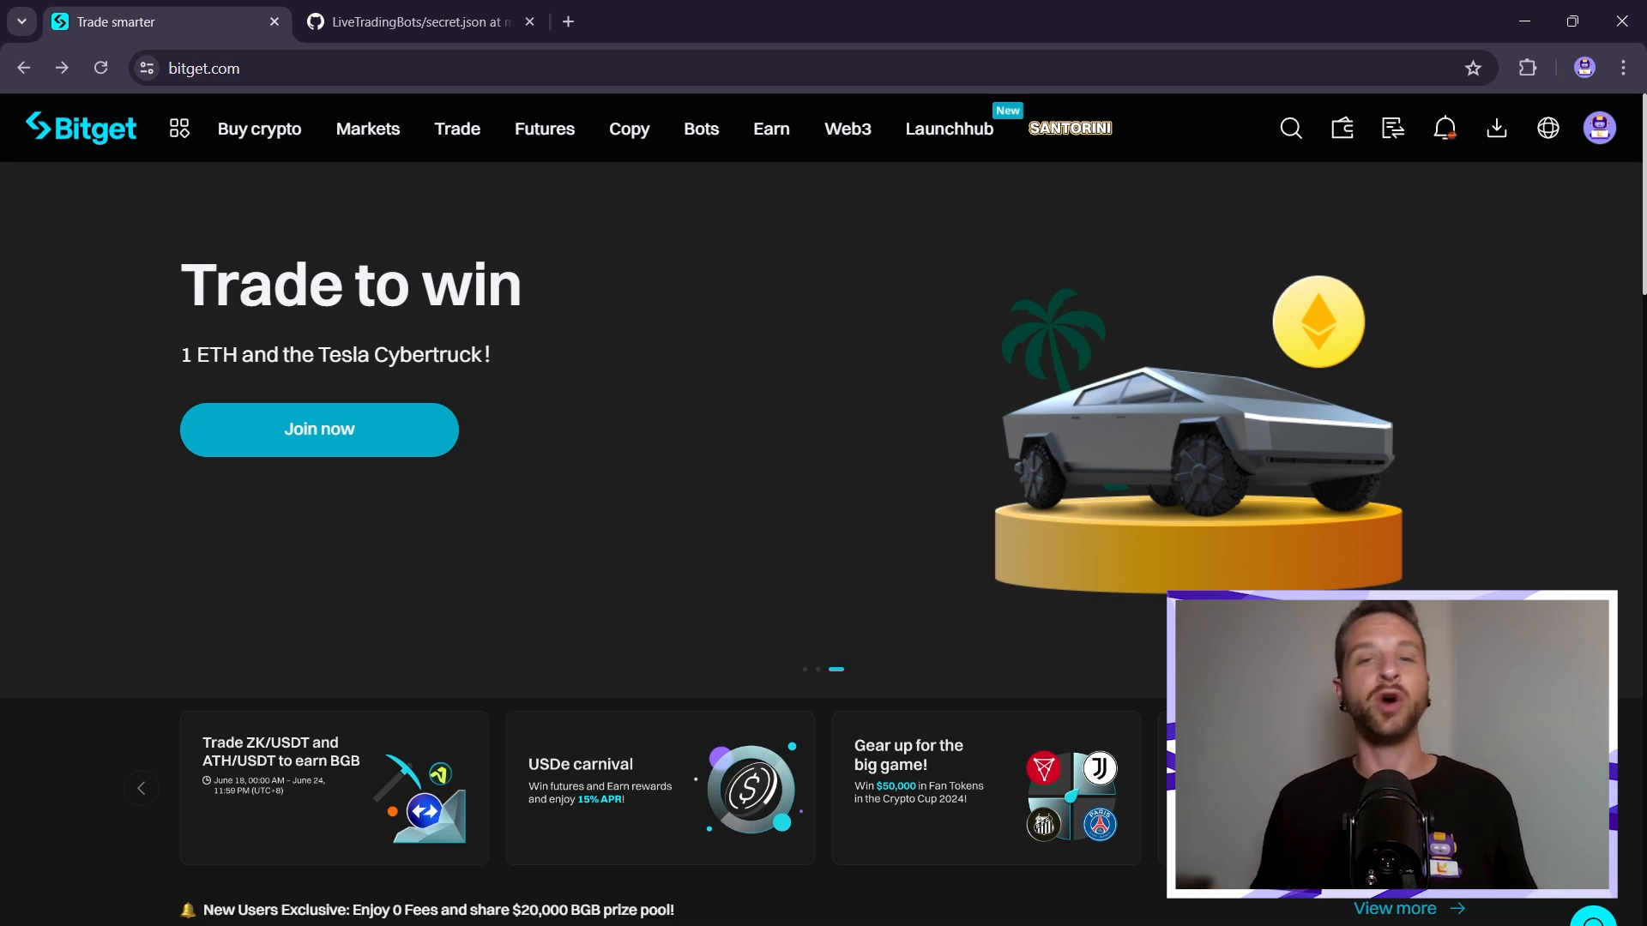
Show the API keys page filtered to Sub-accounts-tutorial, listing its Futures Orders and Holdings key
{"action": "mouse_move", "coordinate": [1600, 128]}
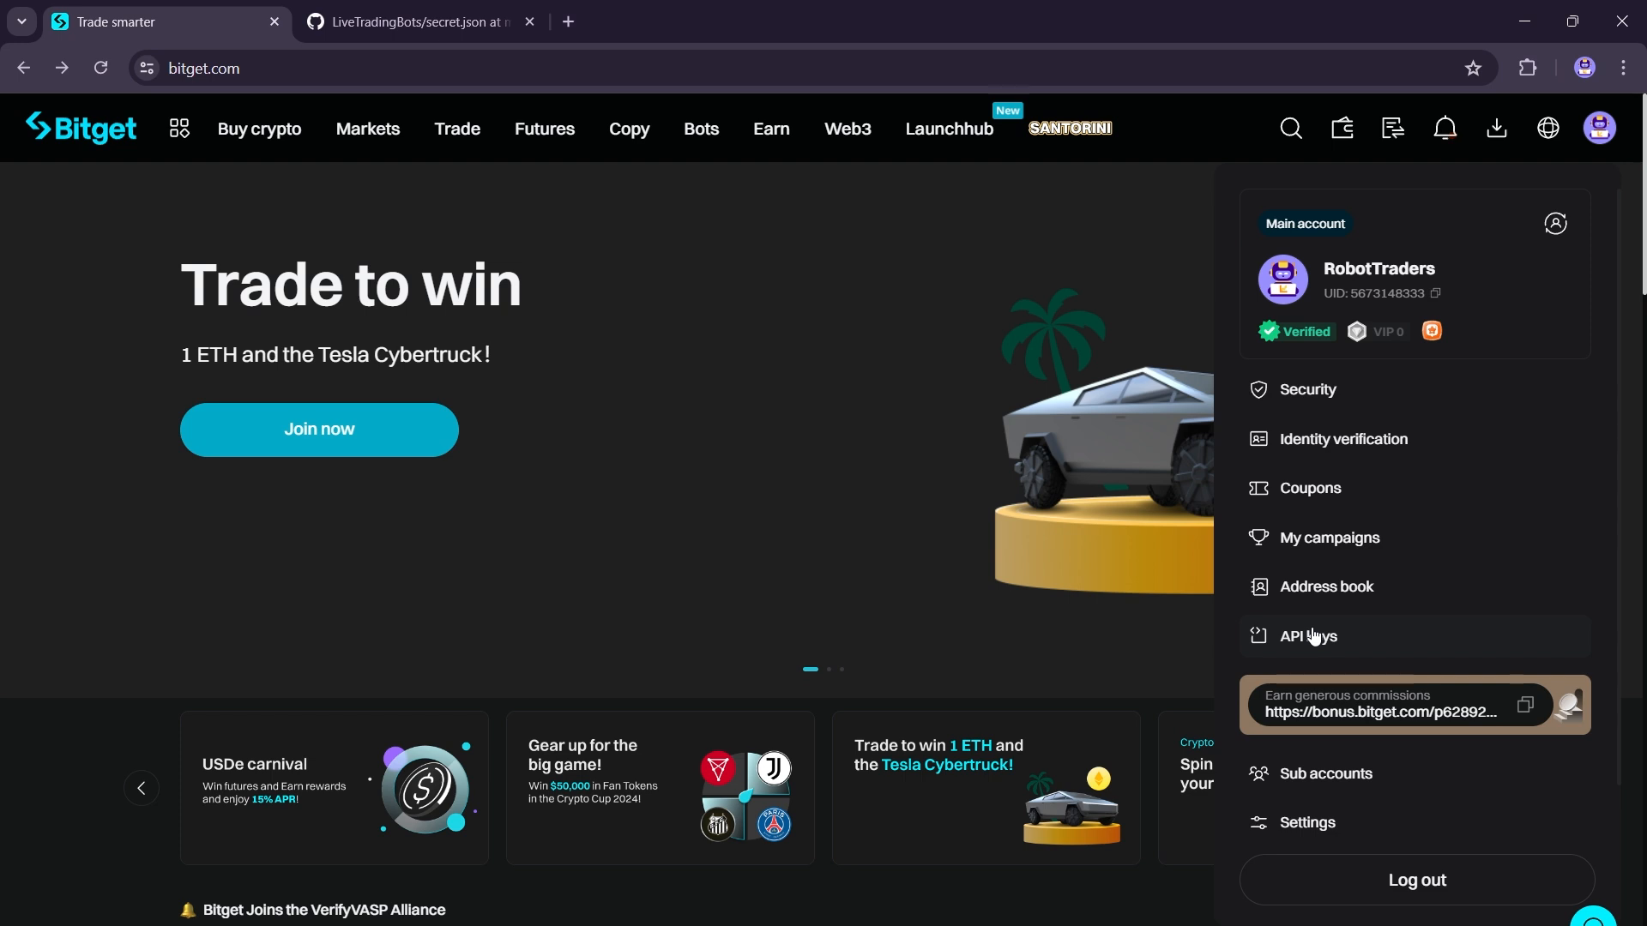
{"action": "left_click", "coordinate": [1313, 636]}
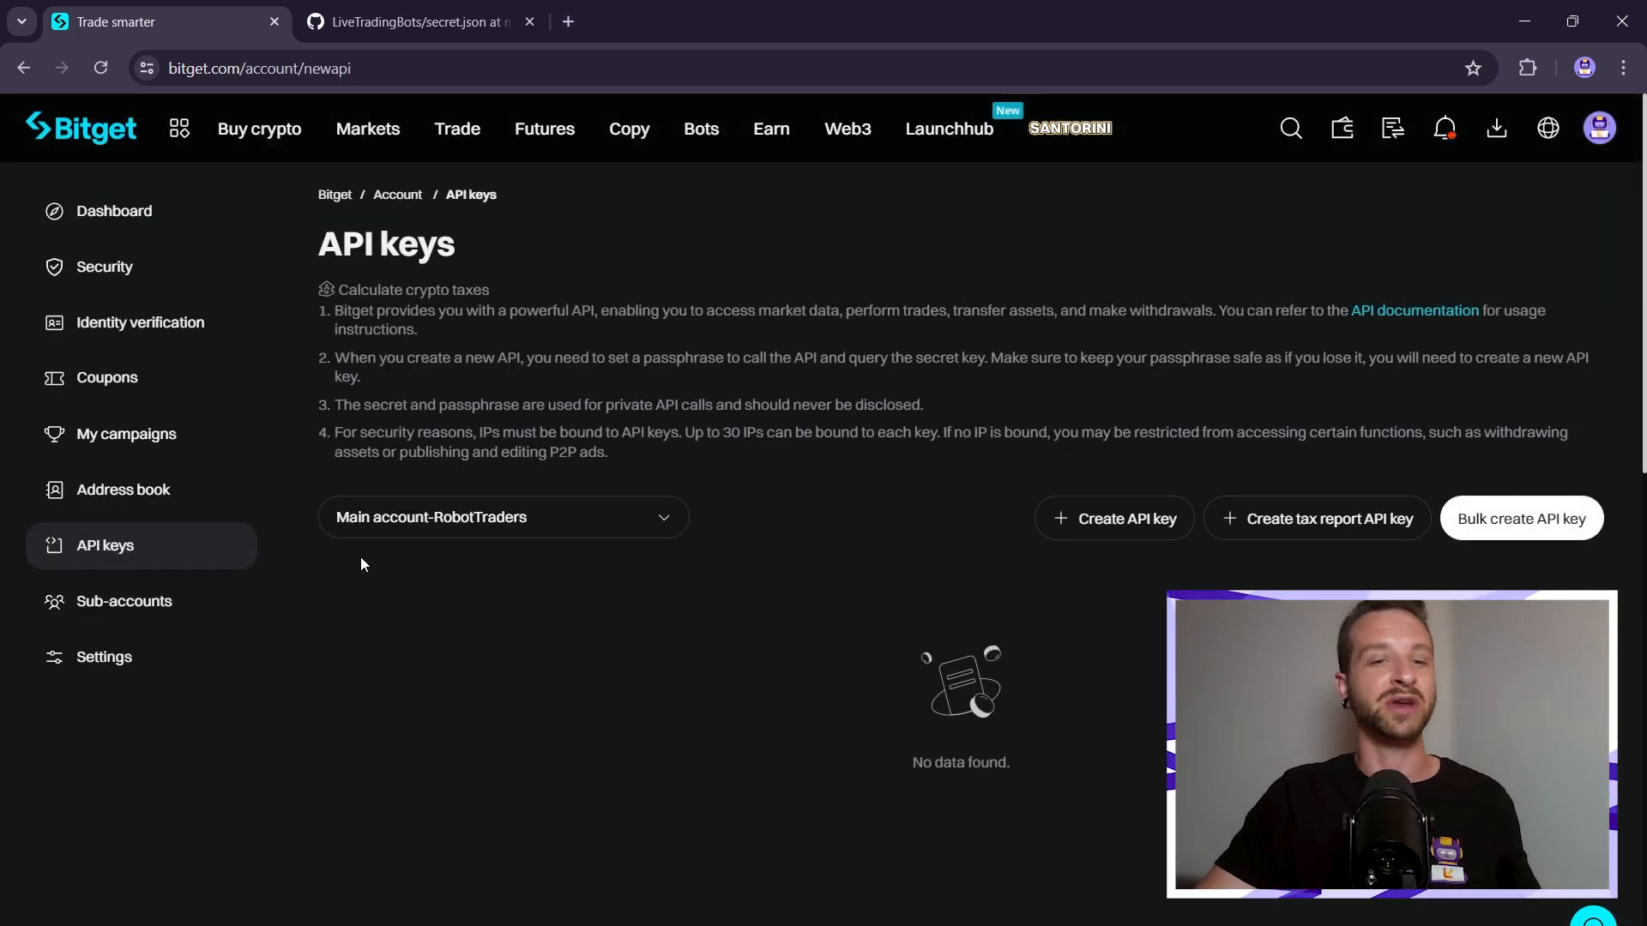
{"action": "left_click", "coordinate": [478, 525]}
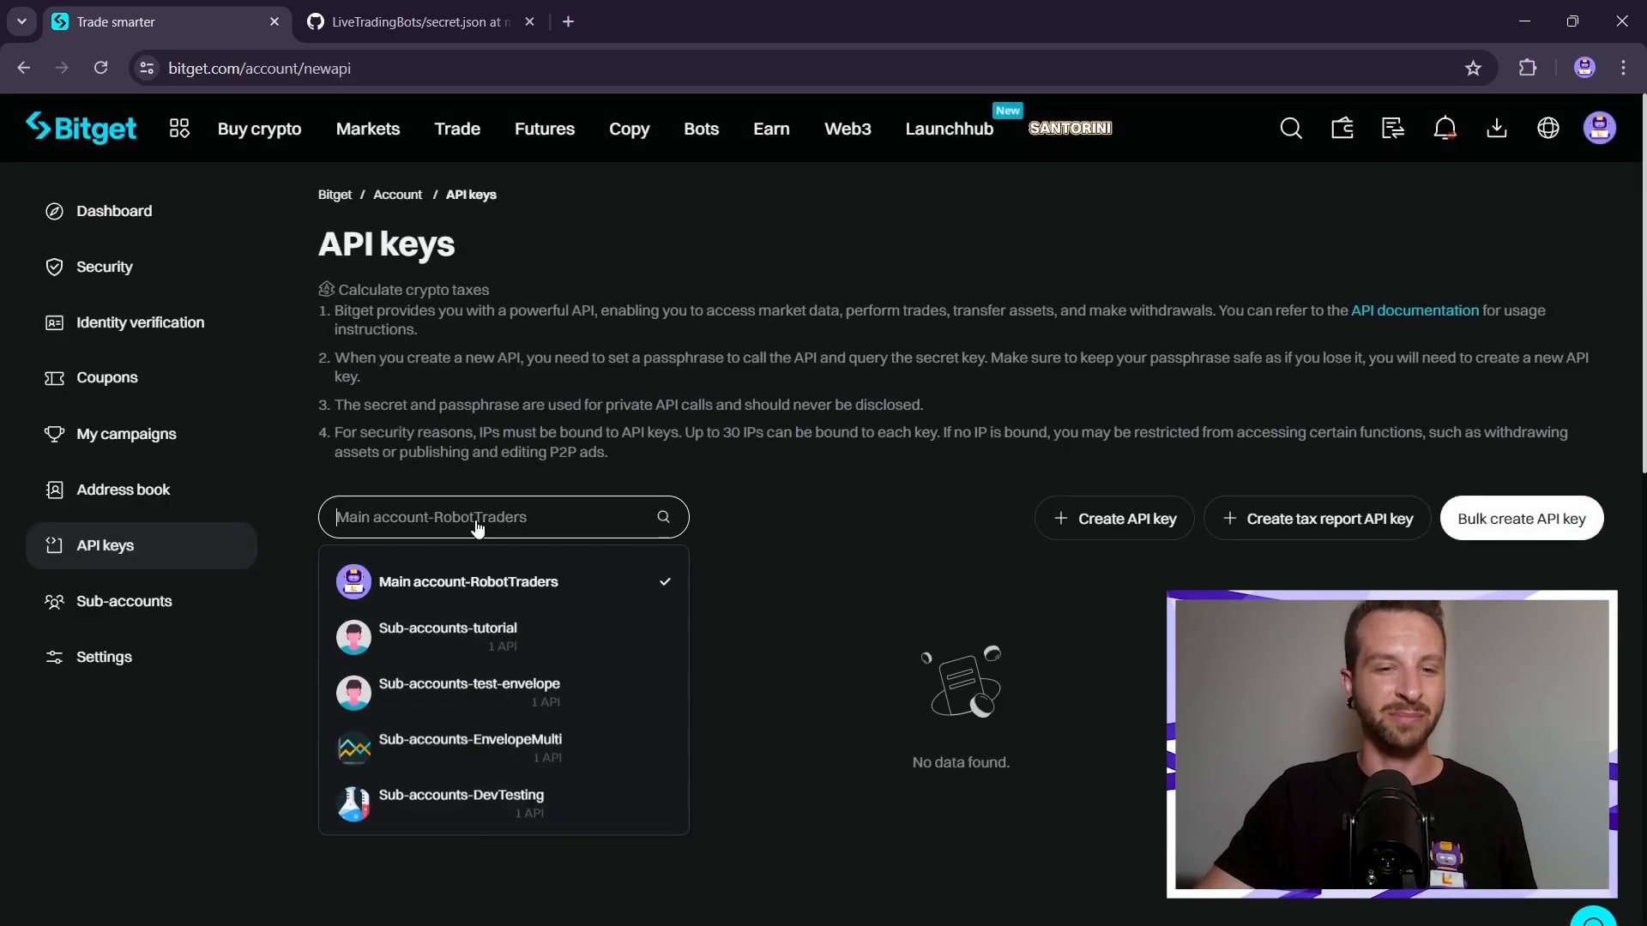
{"action": "left_click", "coordinate": [461, 639]}
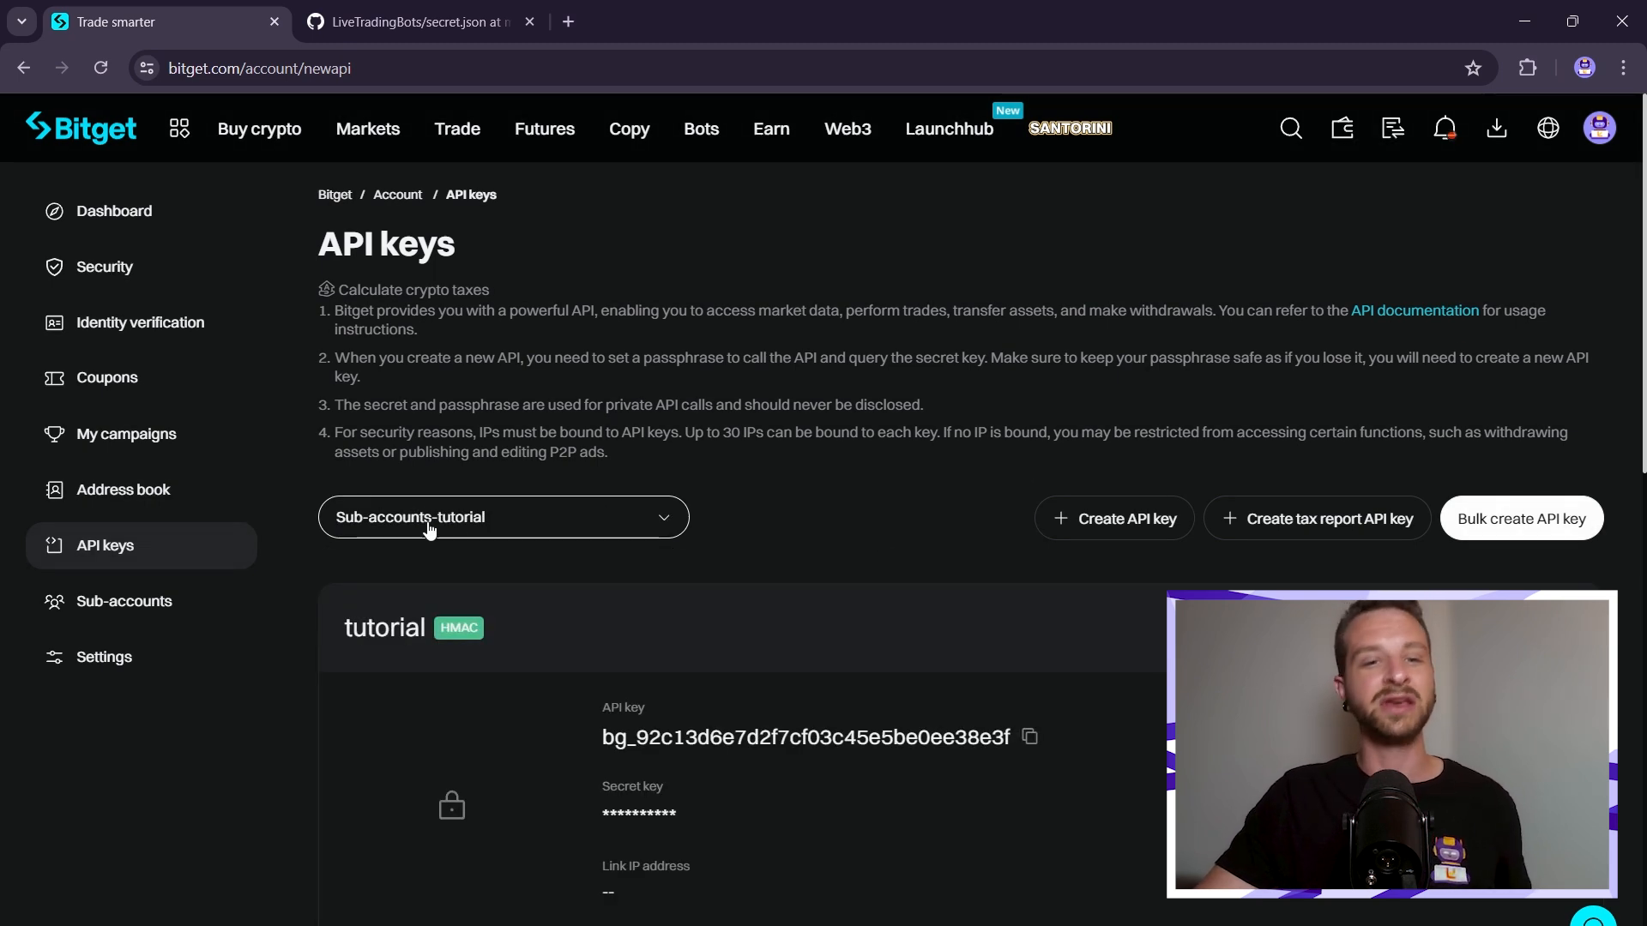
{"action": "scroll", "coordinate": [981, 502], "scroll_direction": "down", "scroll_amount": 1}
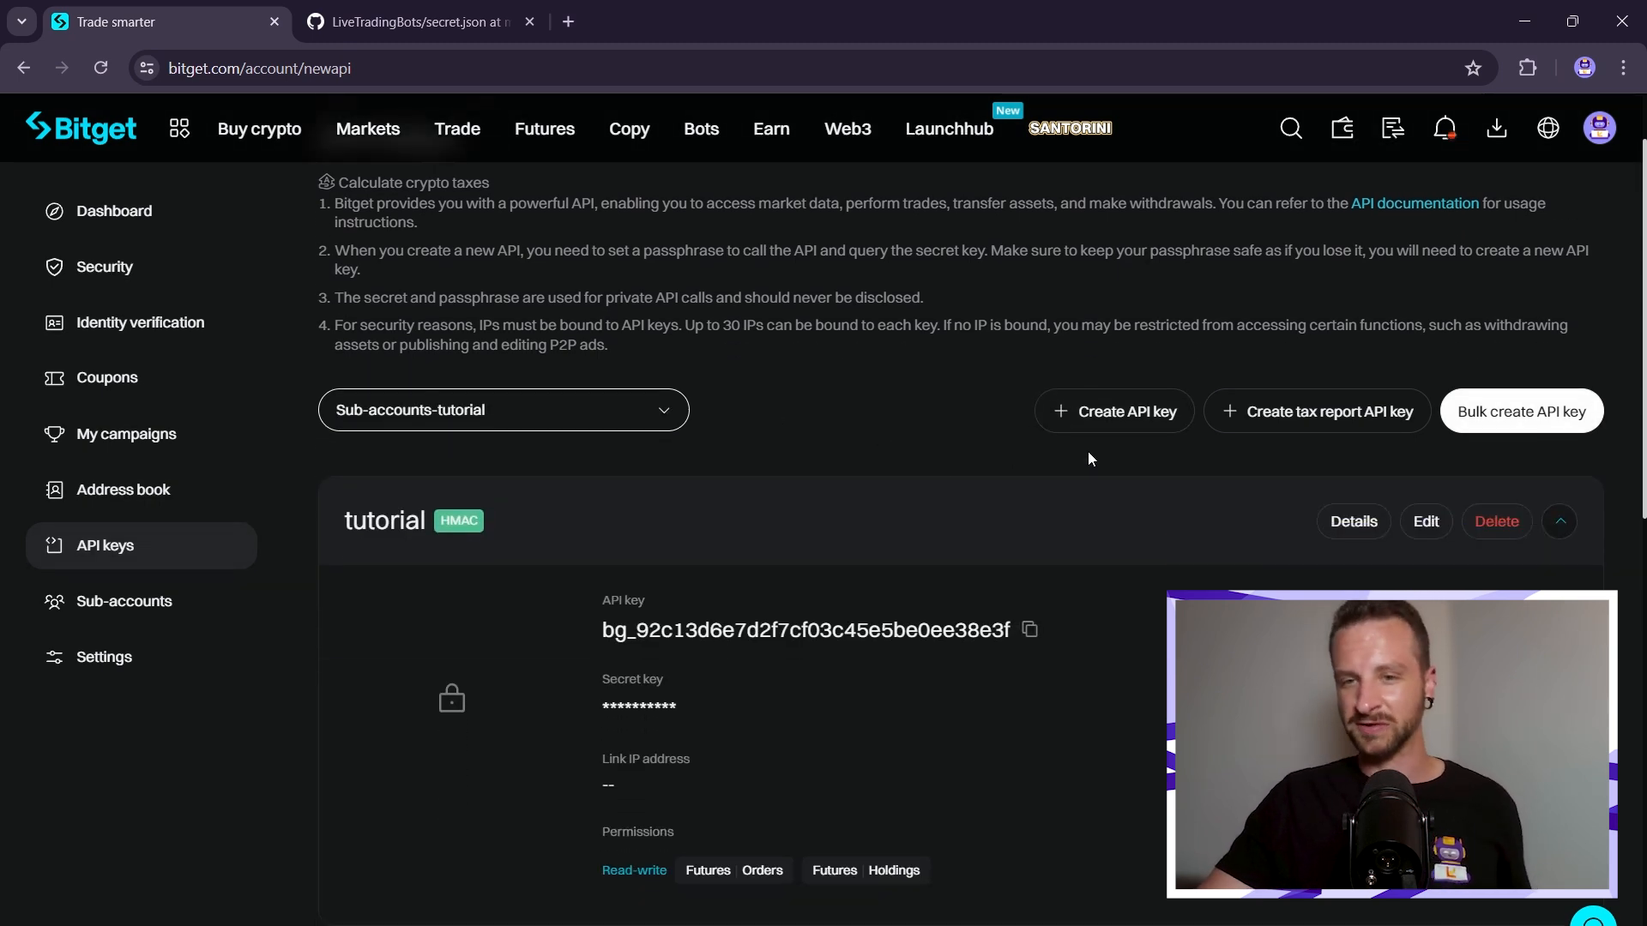
{"action": "scroll", "coordinate": [1211, 470], "scroll_direction": "down", "scroll_amount": 1}
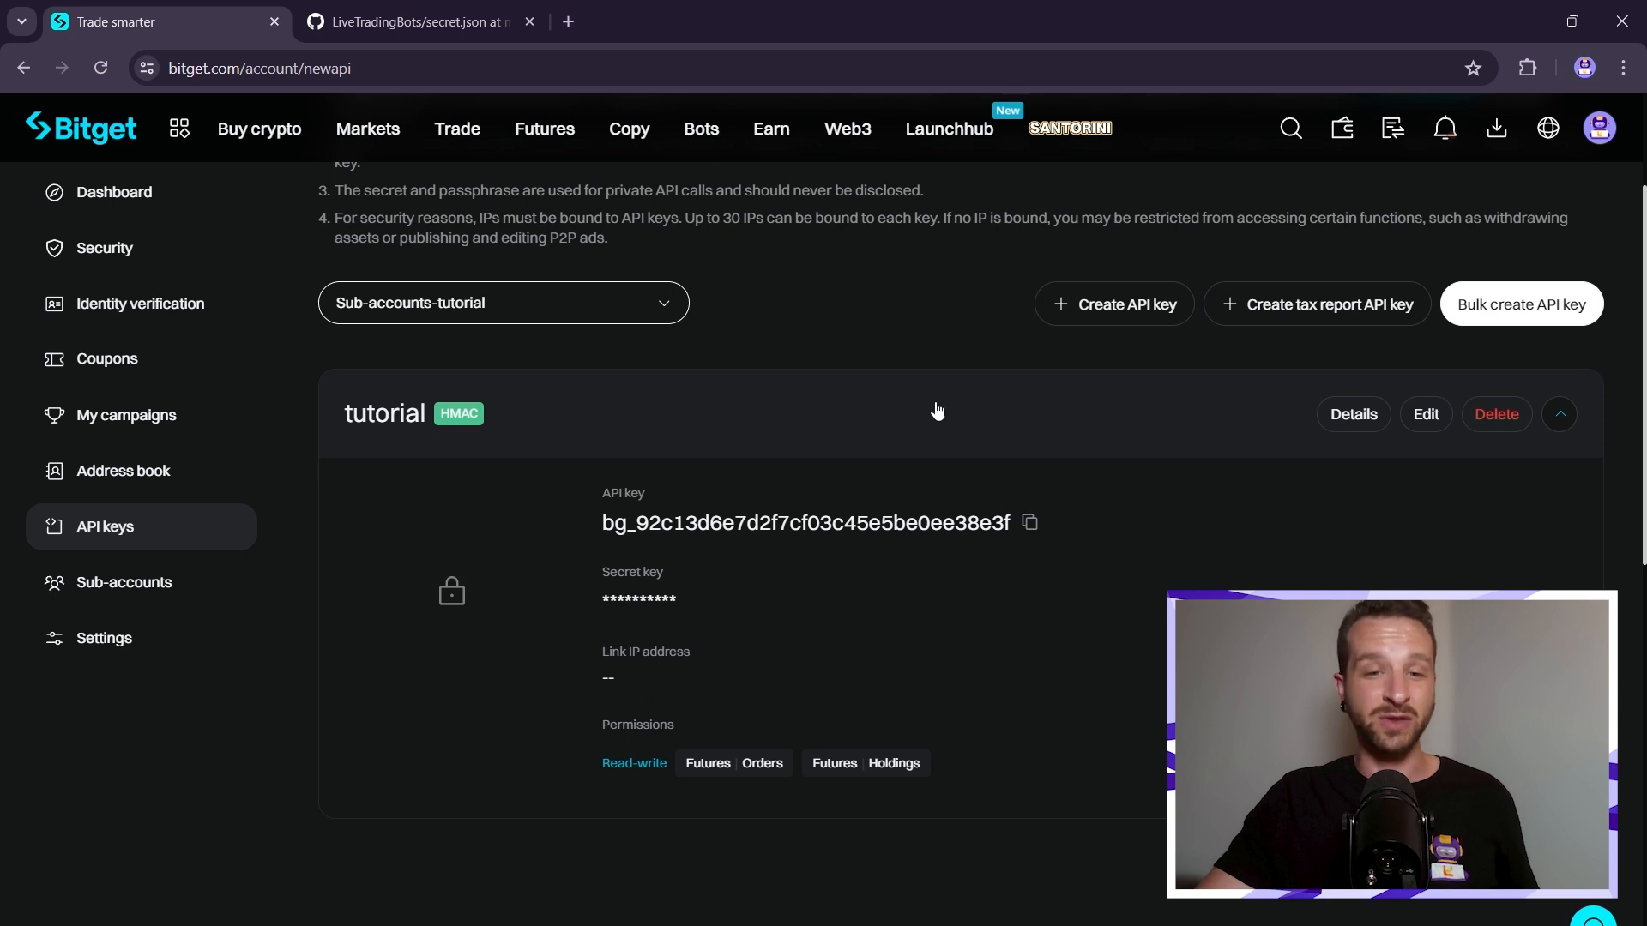
{"action": "left_click", "coordinate": [1351, 429]}
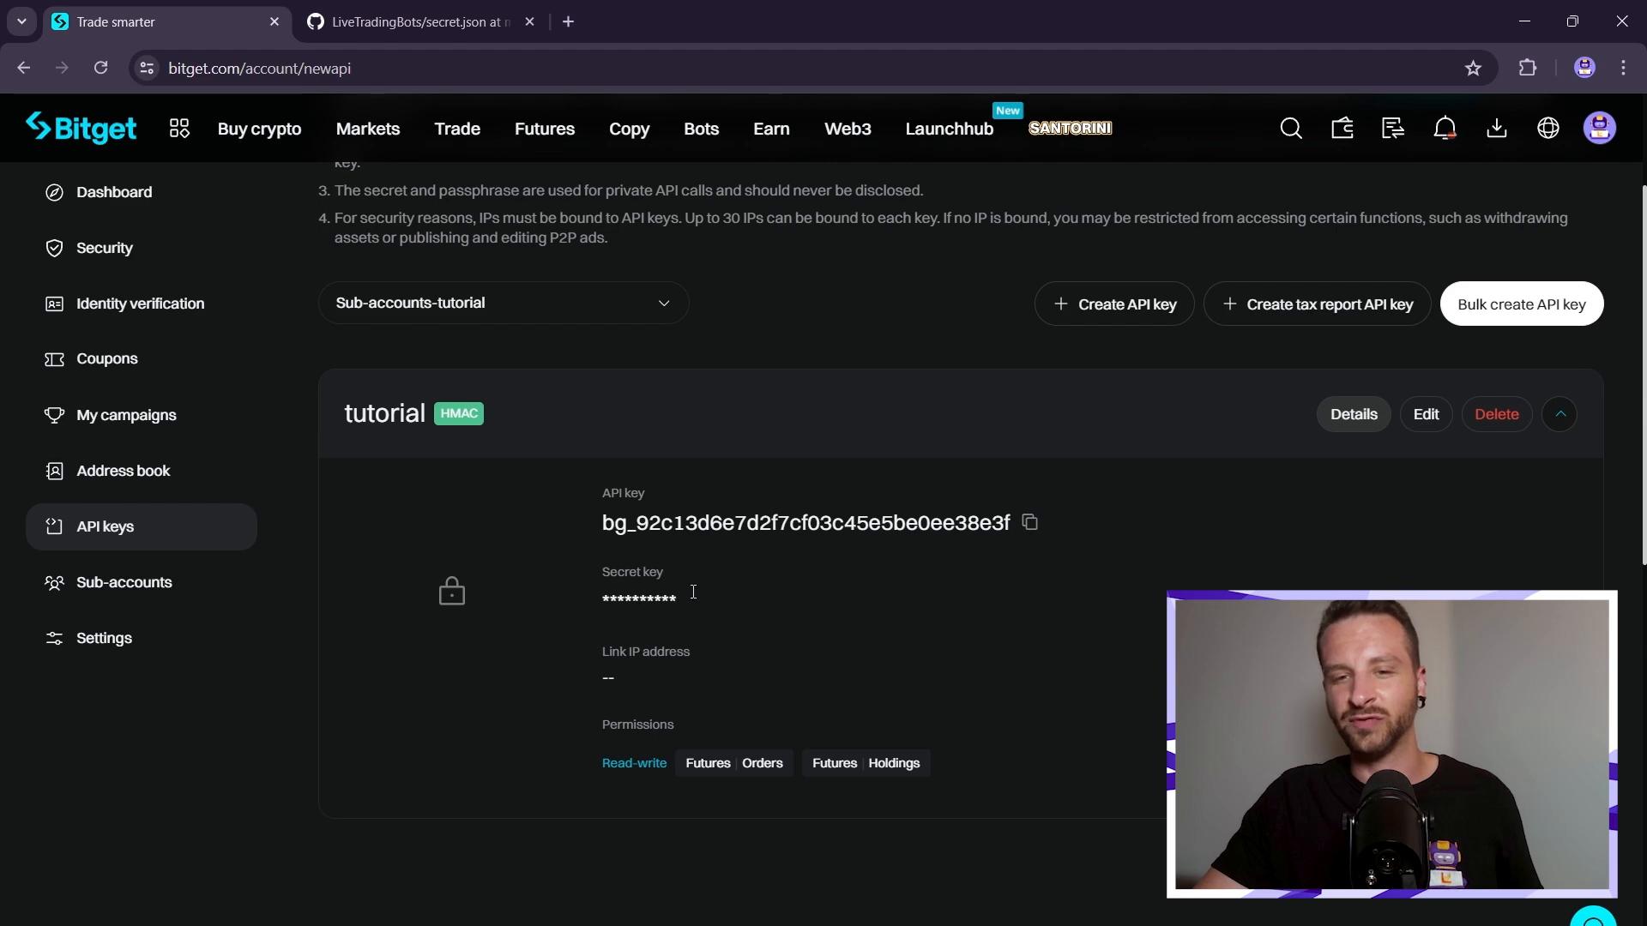
Dismiss the tutorial key's Details verification and Delete API dialogs, leaving the key intact
{"action": "left_click", "coordinate": [1354, 414]}
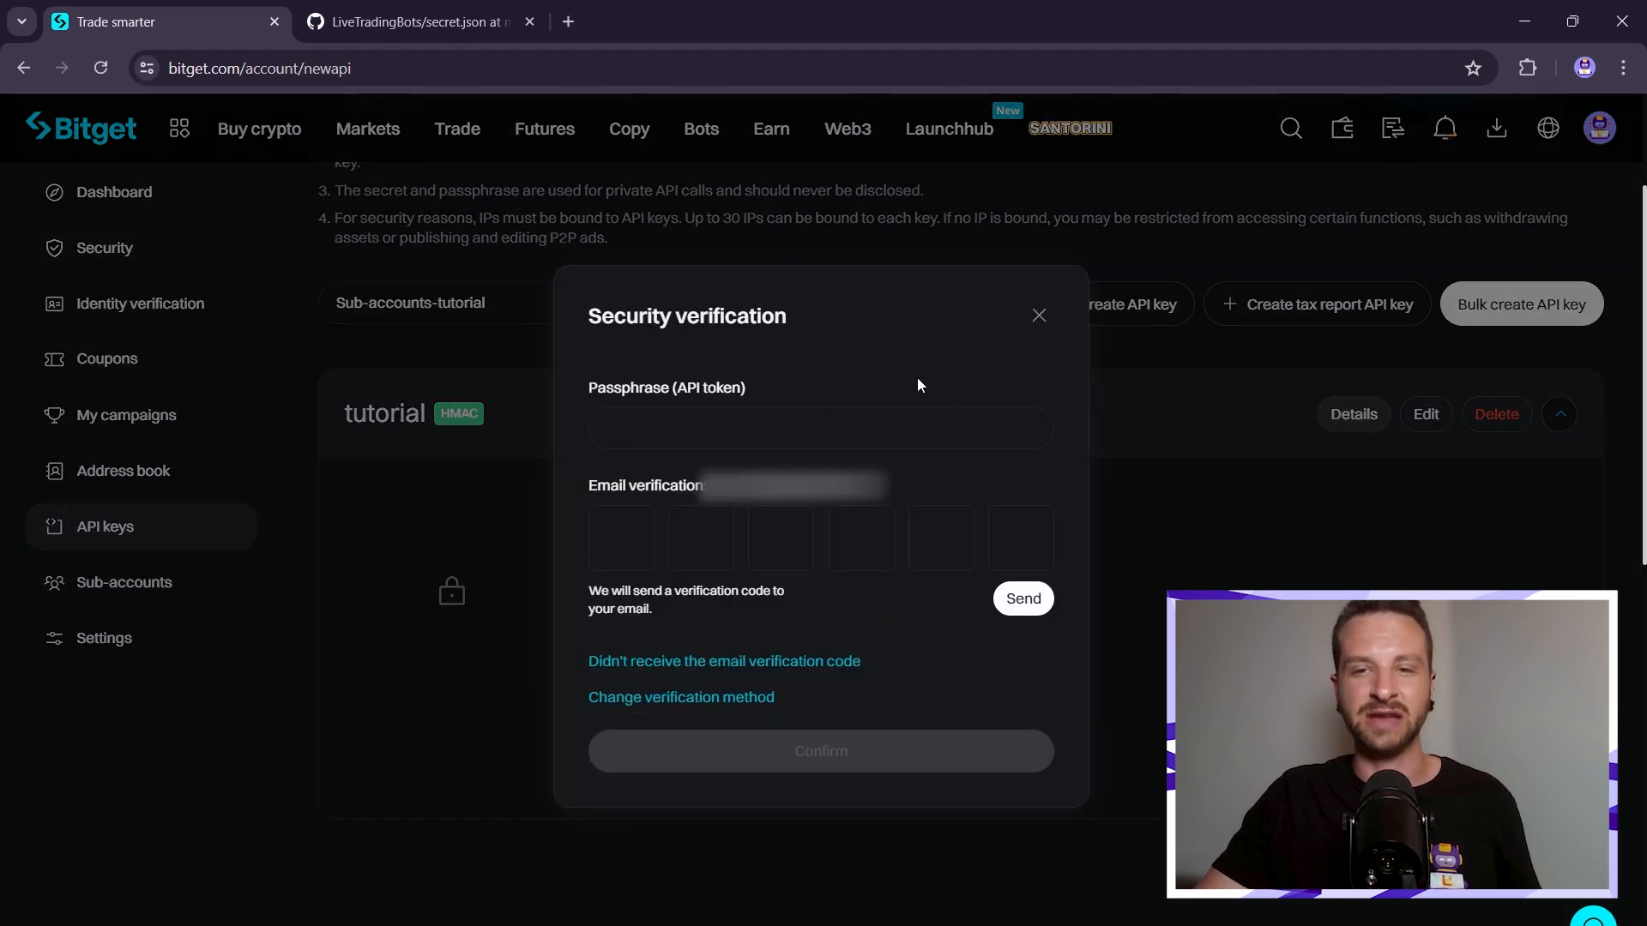
{"action": "left_click", "coordinate": [1040, 316]}
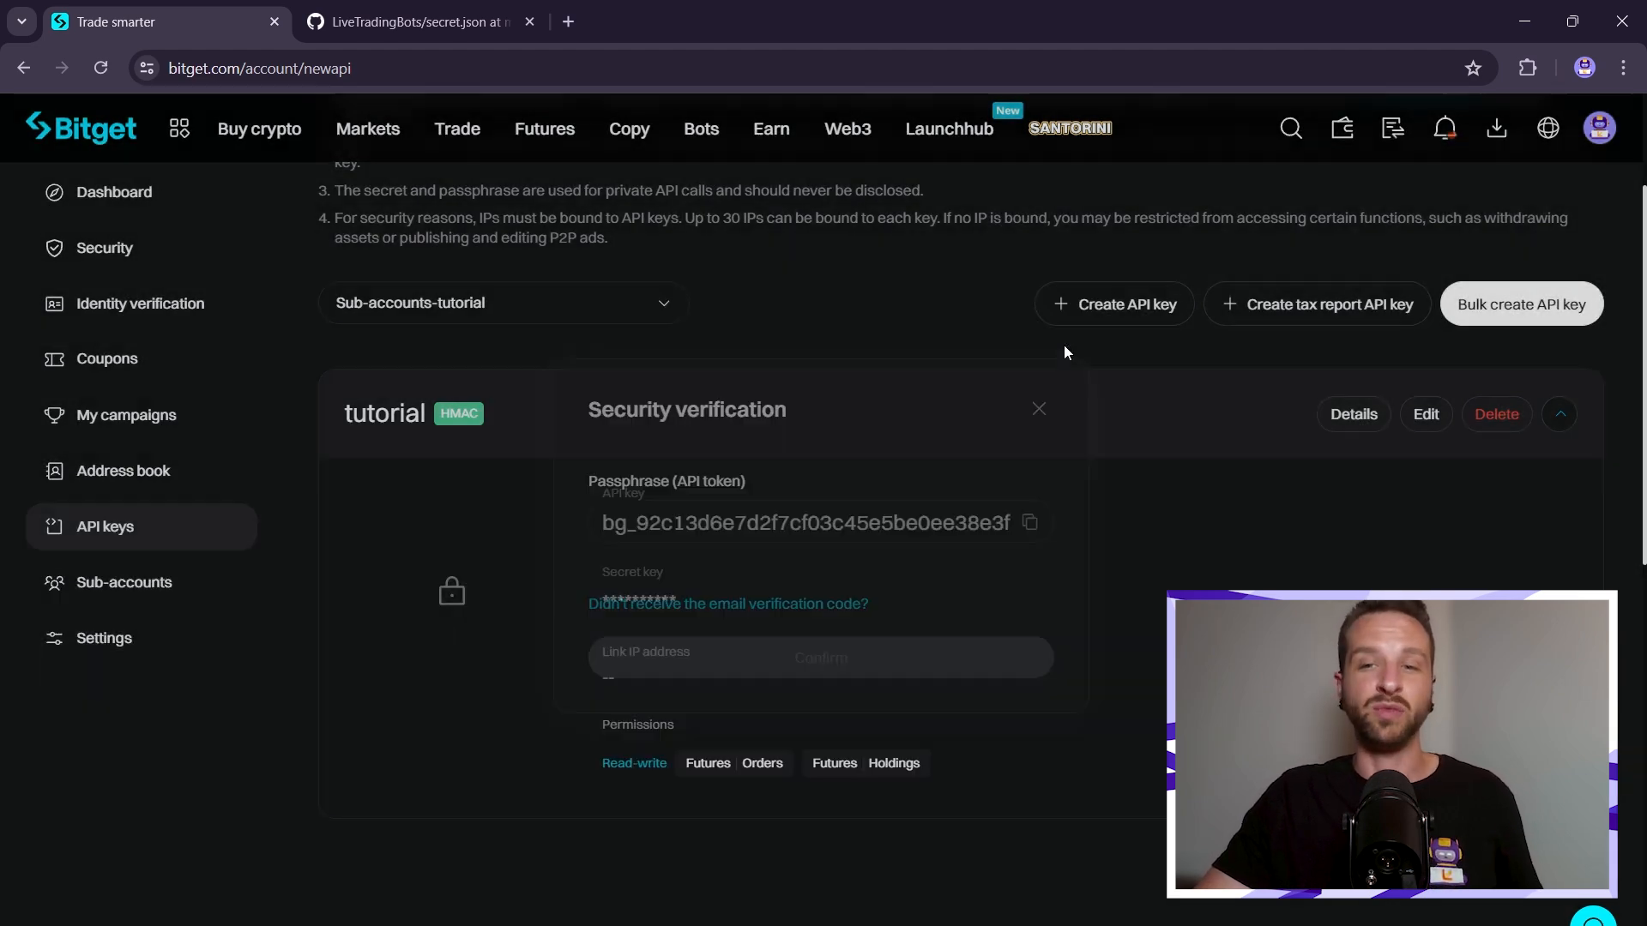
{"action": "left_click", "coordinate": [1497, 415]}
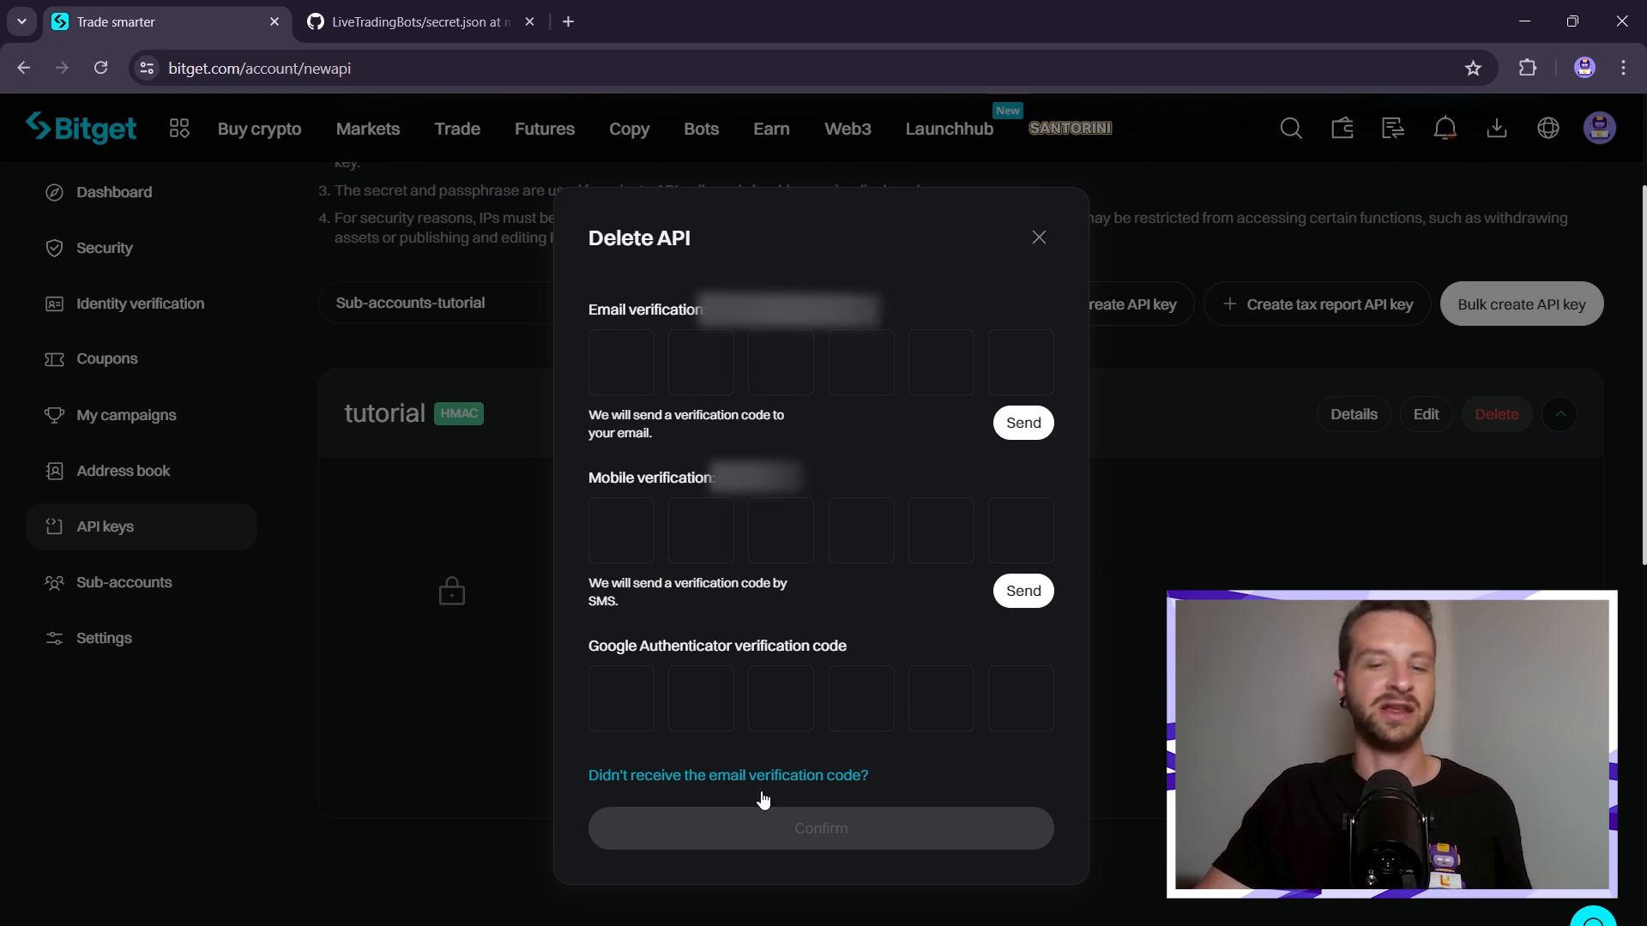
{"action": "left_click", "coordinate": [1038, 237]}
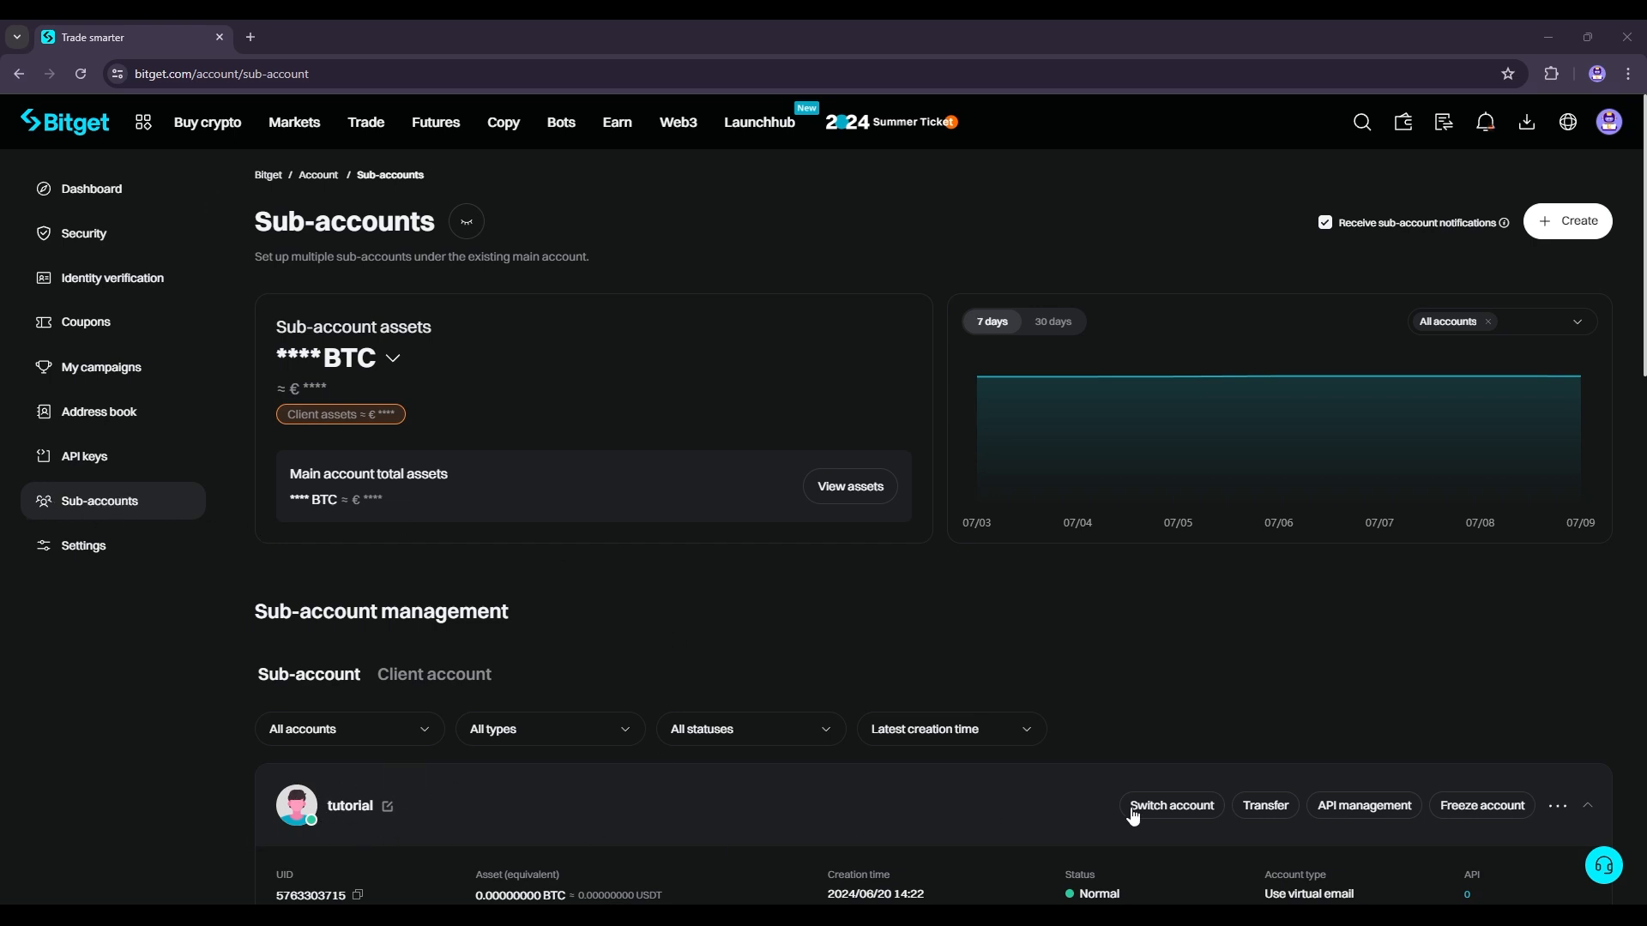
Set a USDT transfer from the main Spot account to the tutorial sub-account's USDT-M Futures
{"action": "left_click", "coordinate": [1265, 806]}
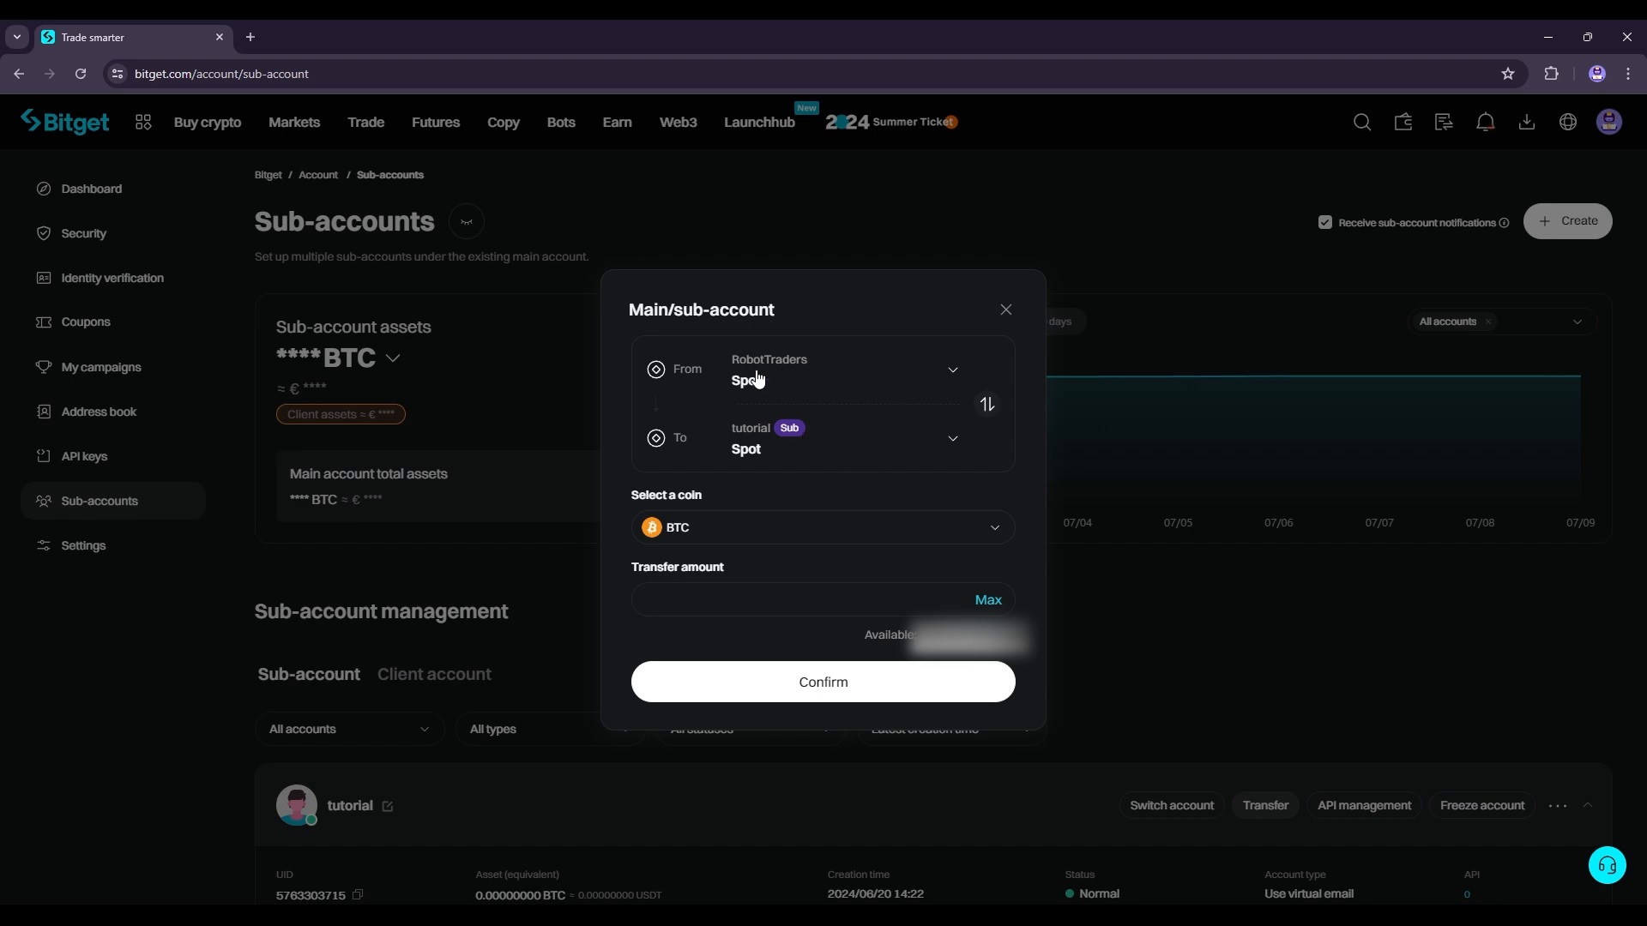
{"action": "left_click", "coordinate": [797, 366]}
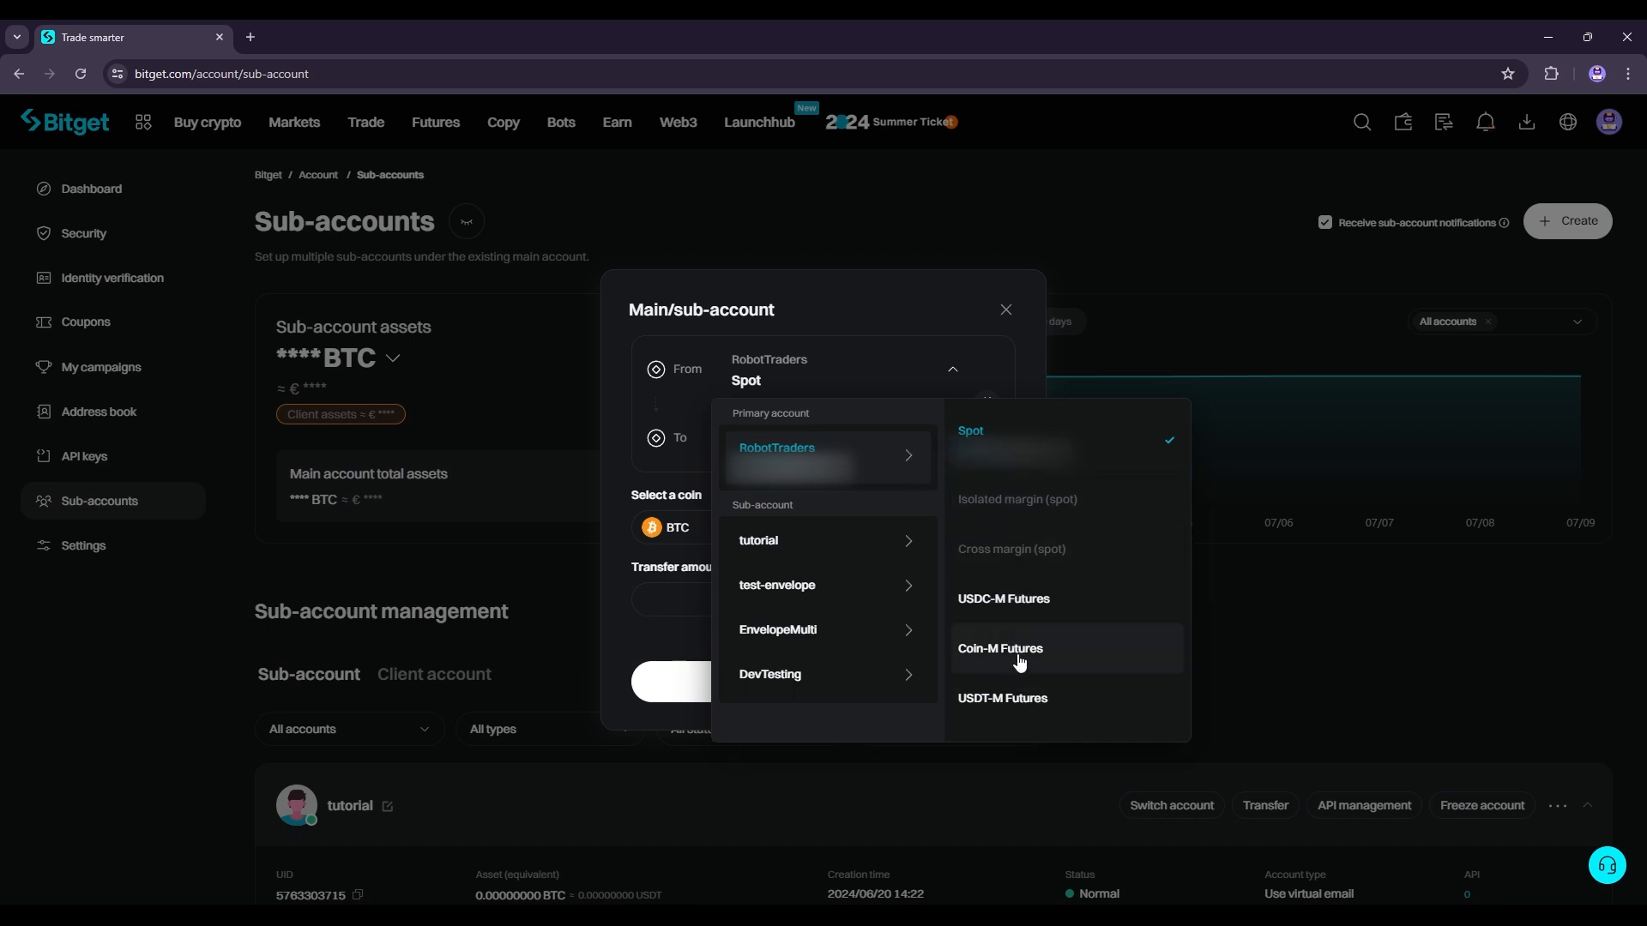
{"action": "left_click", "coordinate": [923, 295]}
{"action": "left_click", "coordinate": [747, 452]}
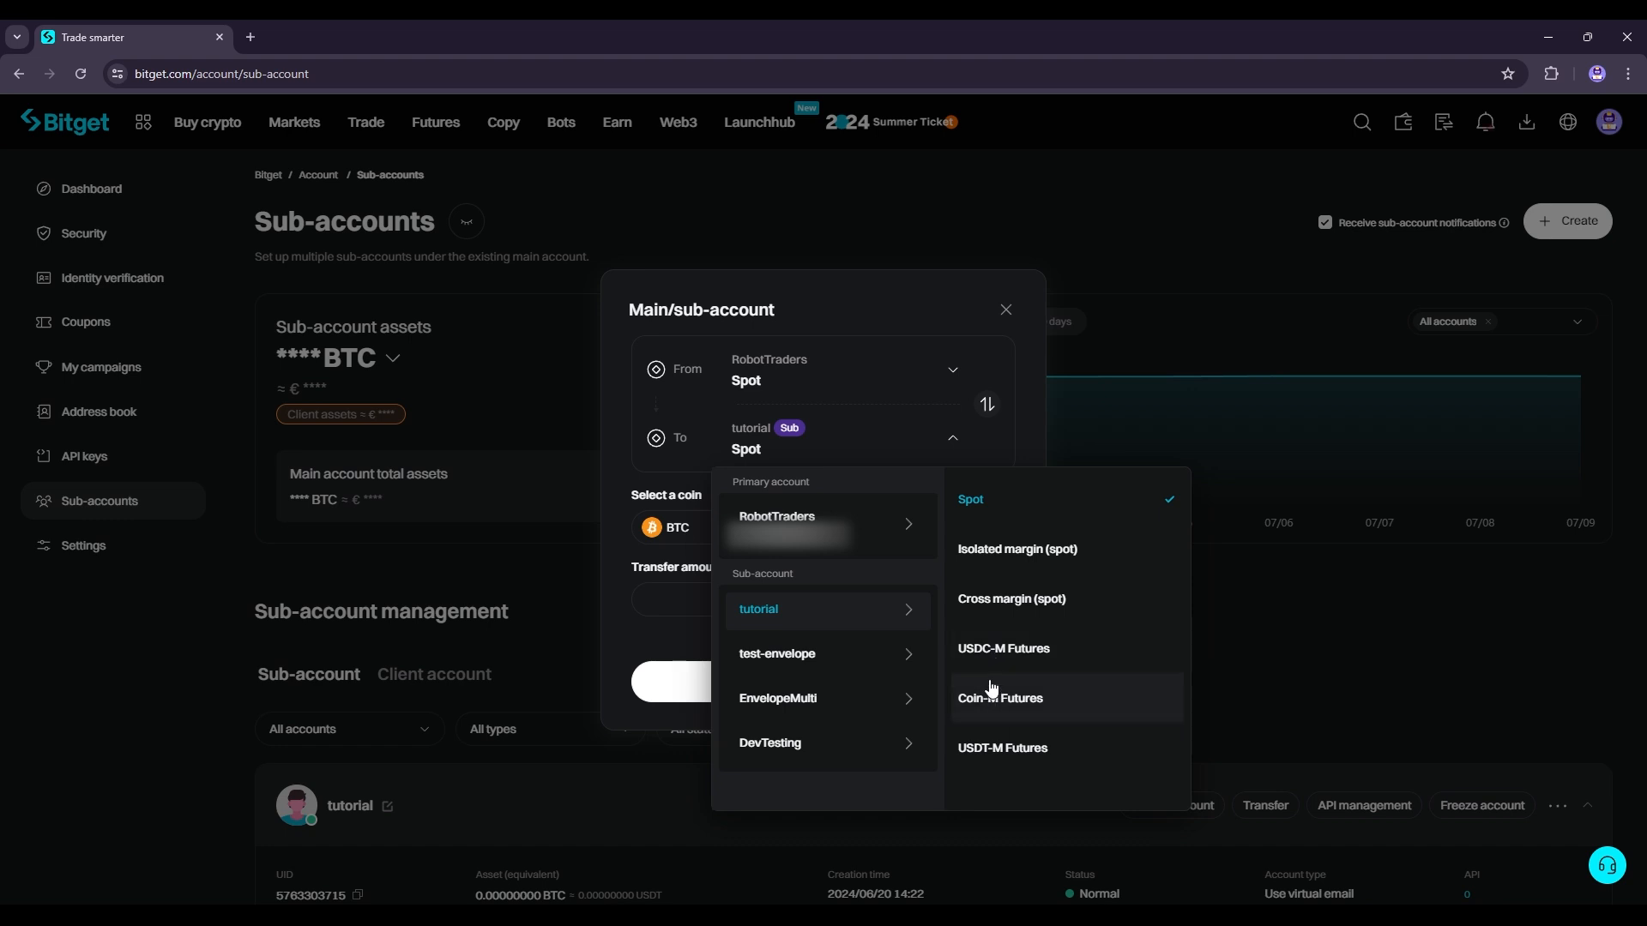
{"action": "left_click", "coordinate": [1015, 752]}
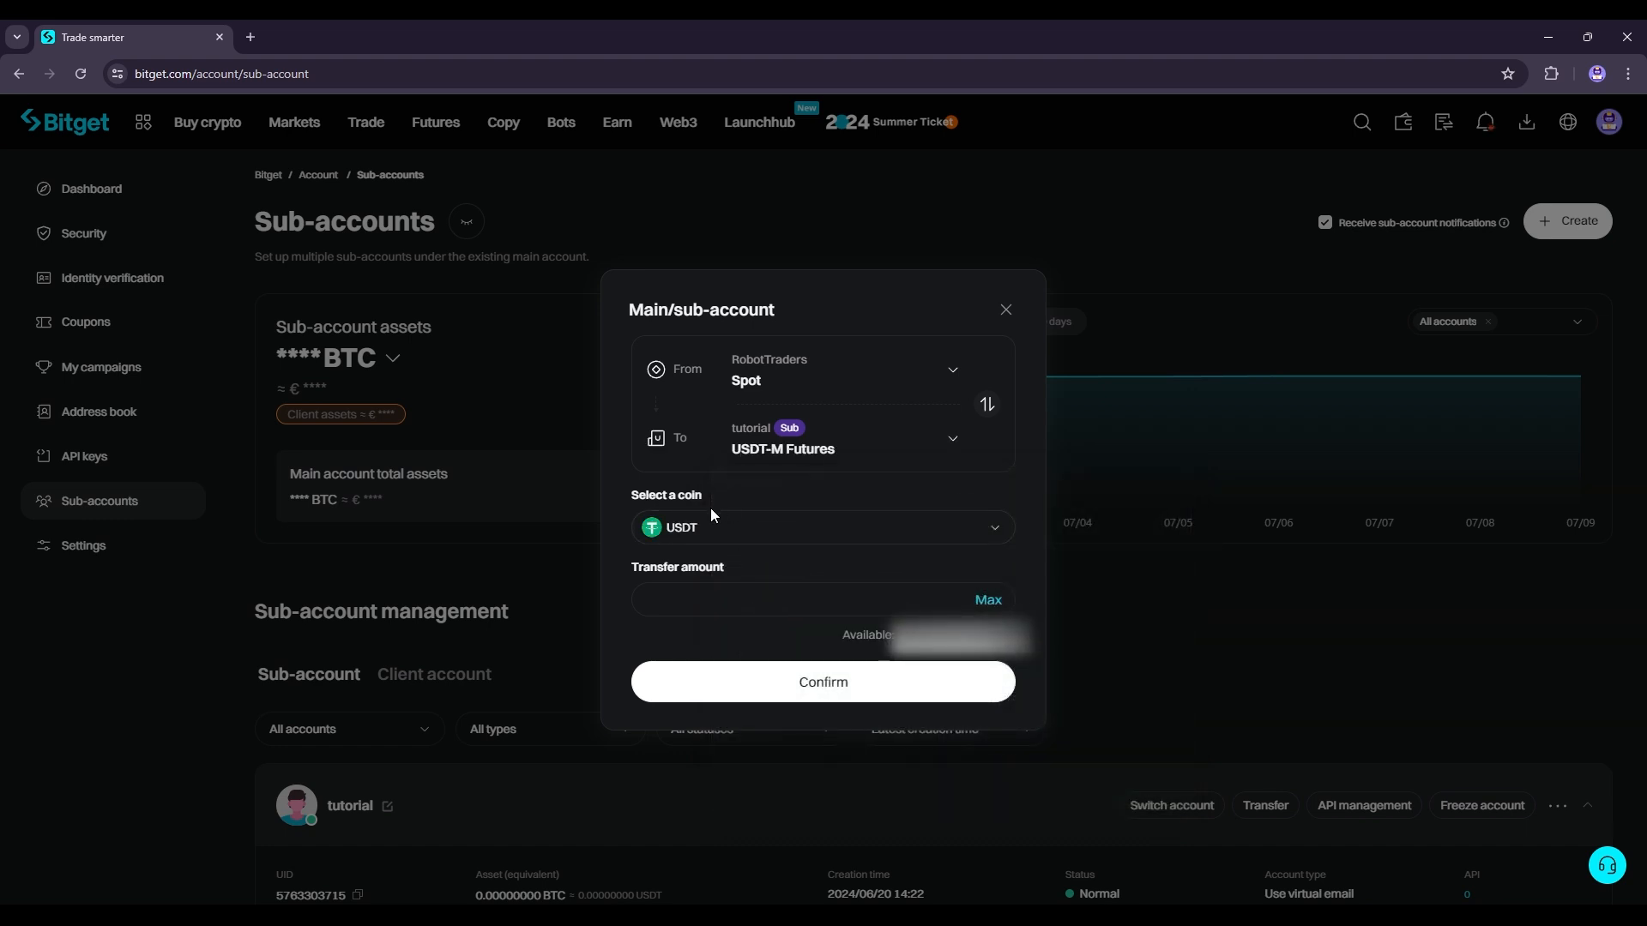